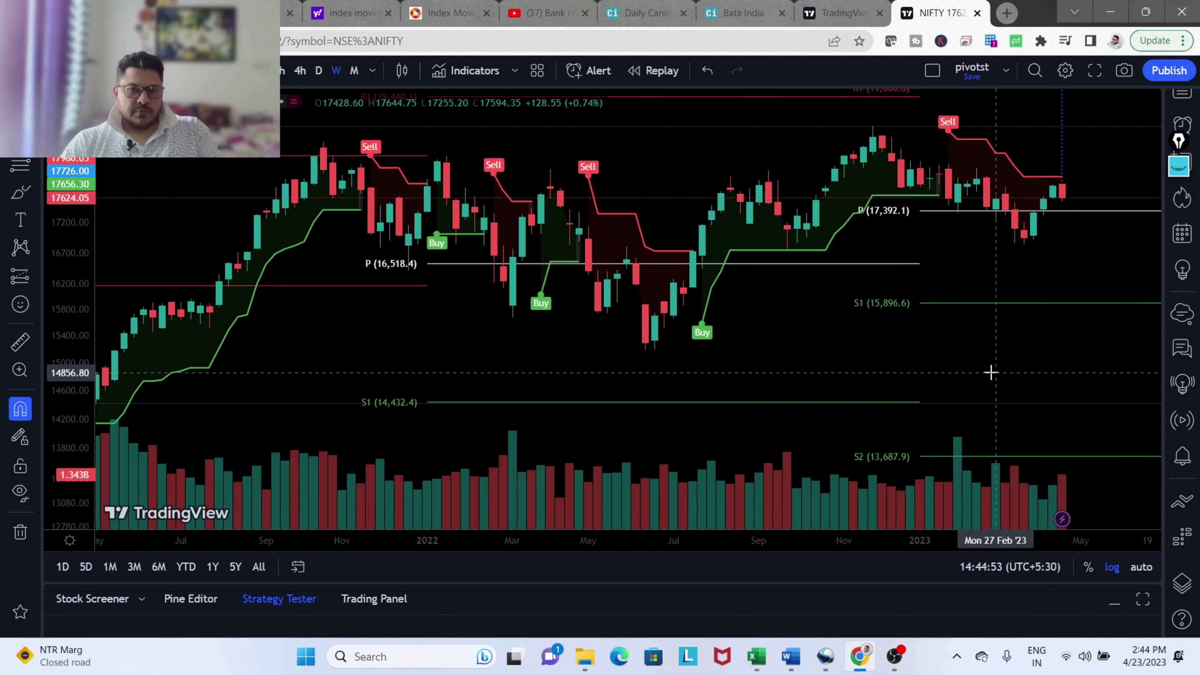
Circle the March 2023 lows on the weekly NIFTY chart with the magenta pen, and clear the marking.
scroll(1041, 343, down, 2)
scroll(1044, 333, up, 3)
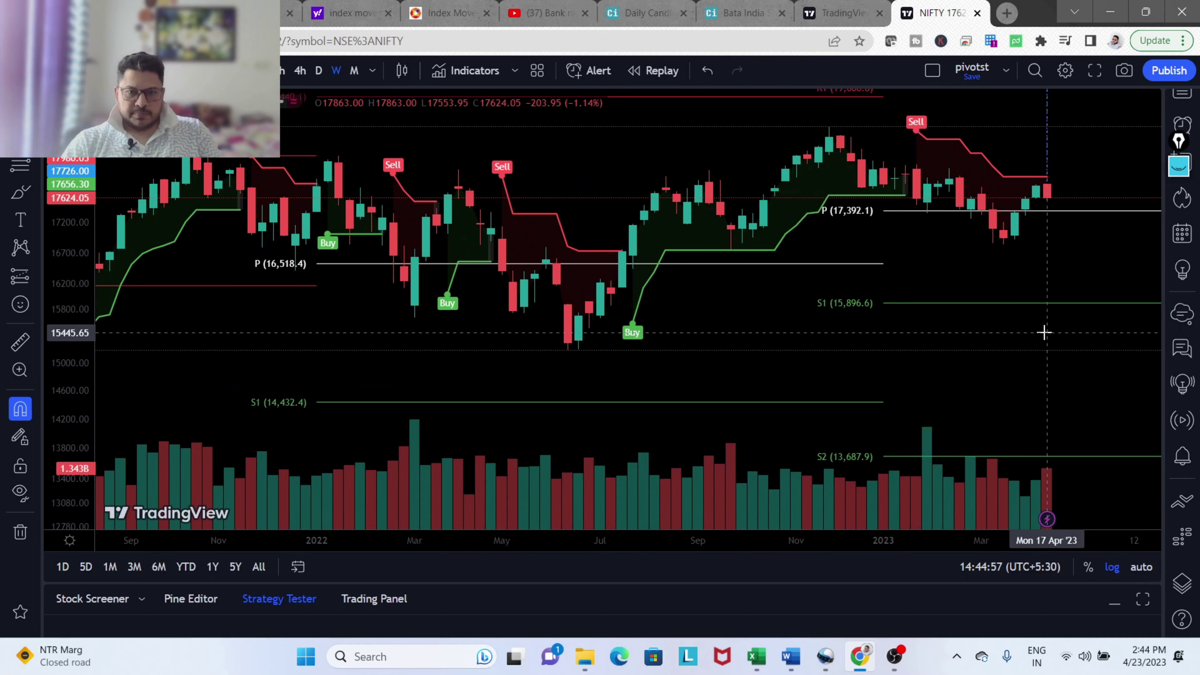
scroll(1044, 332, down, 1)
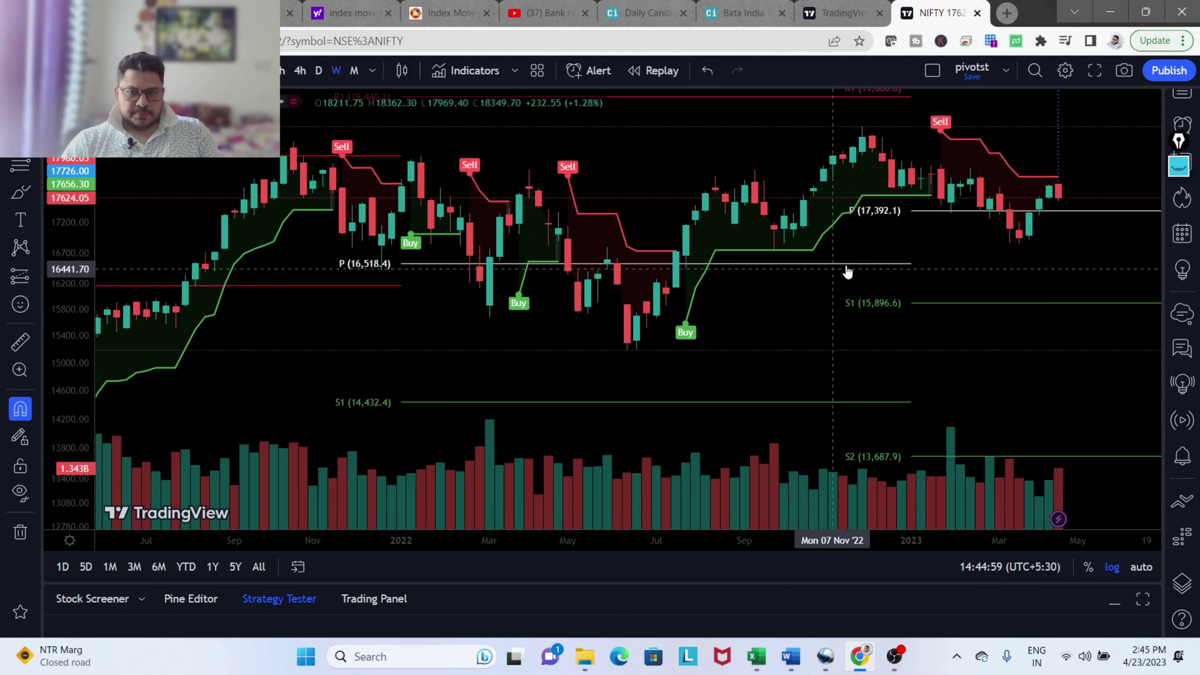
drag(1031, 262, 720, 332)
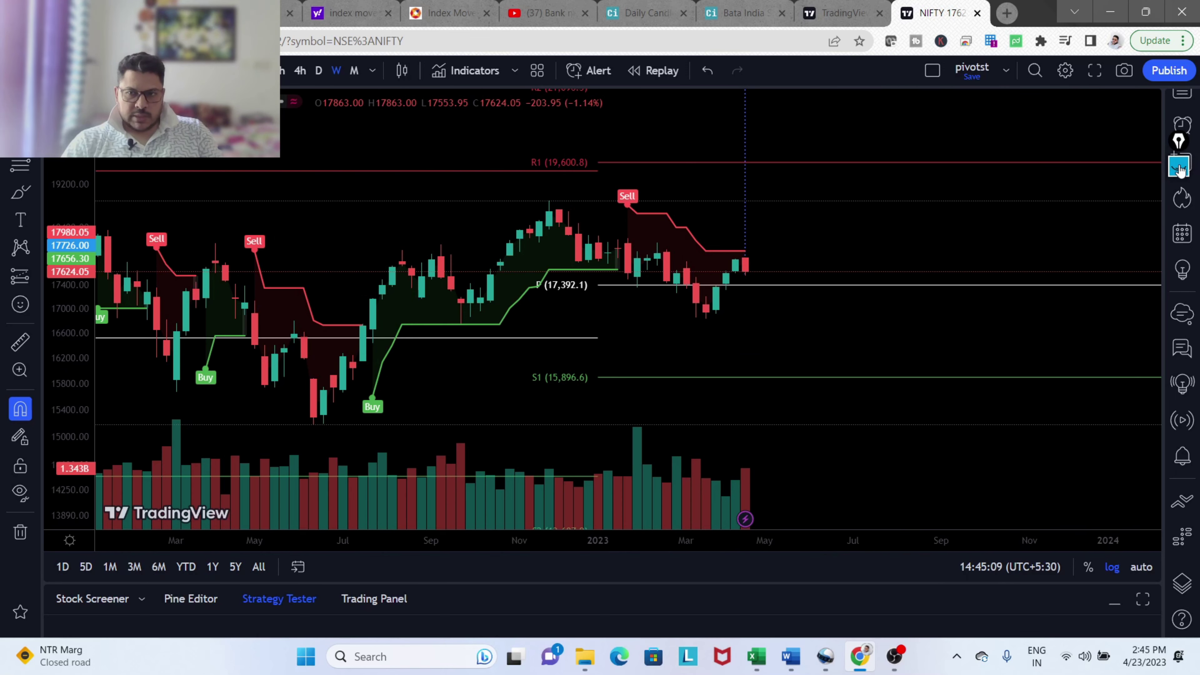
click(1179, 165)
click(1178, 204)
mouse_move(654, 327)
mouse_down()
mouse_move(736, 332)
mouse_move(719, 298)
mouse_move(689, 312)
mouse_move(751, 274)
mouse_up()
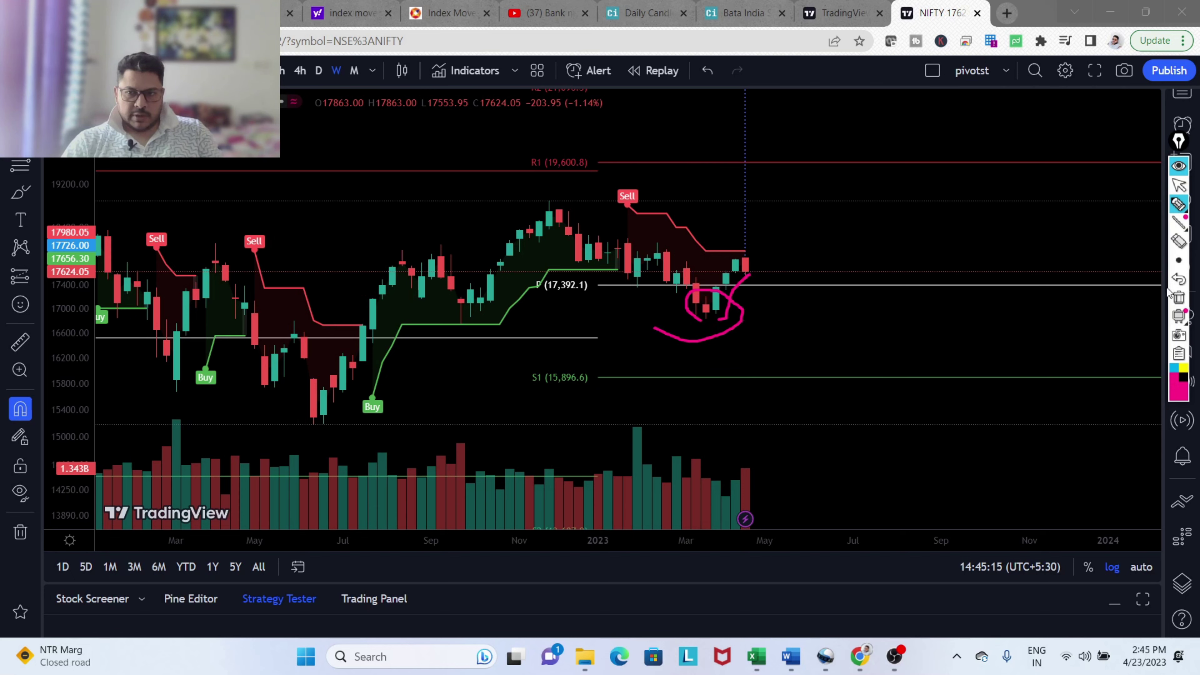
click(1176, 298)
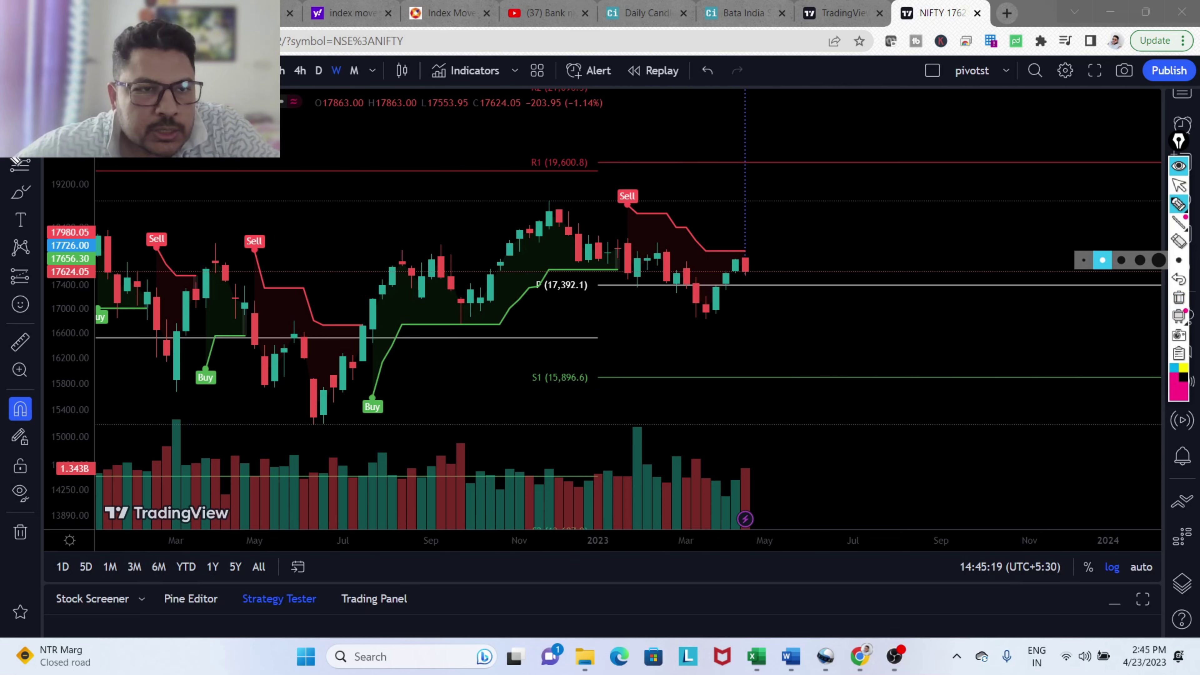
click(1179, 184)
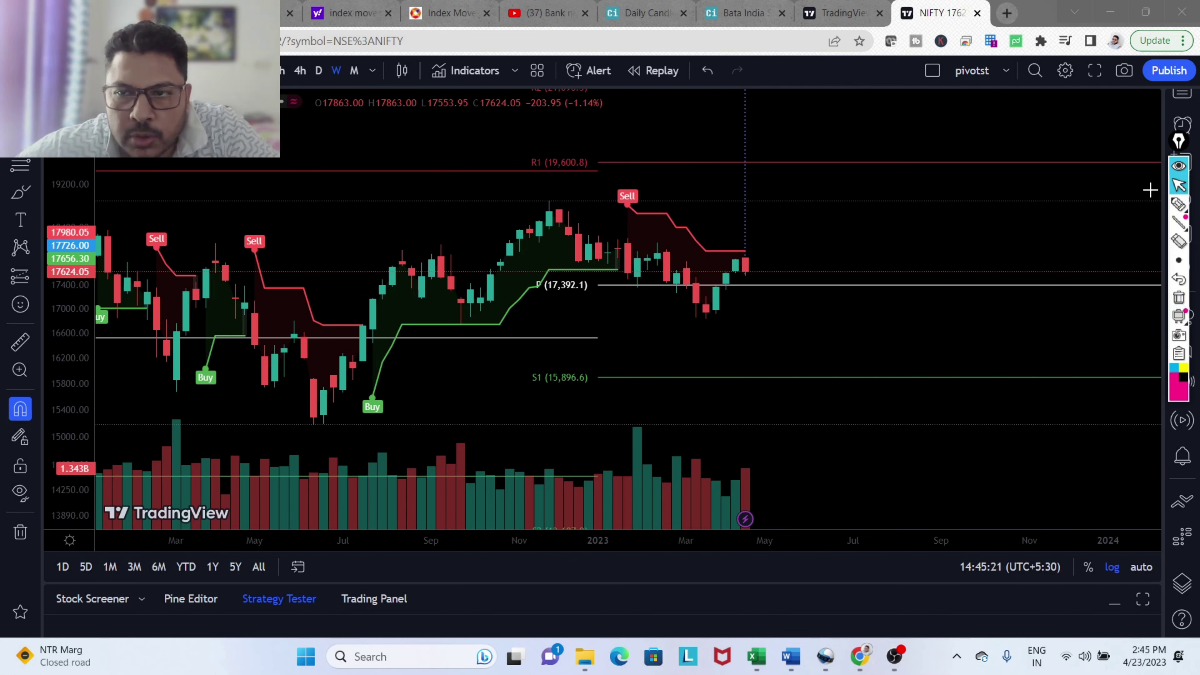
Draw a Ray from the 28 Nov 2022 high at 18887.60 through 17799.95 on 6 Mar 2023.
click(20, 192)
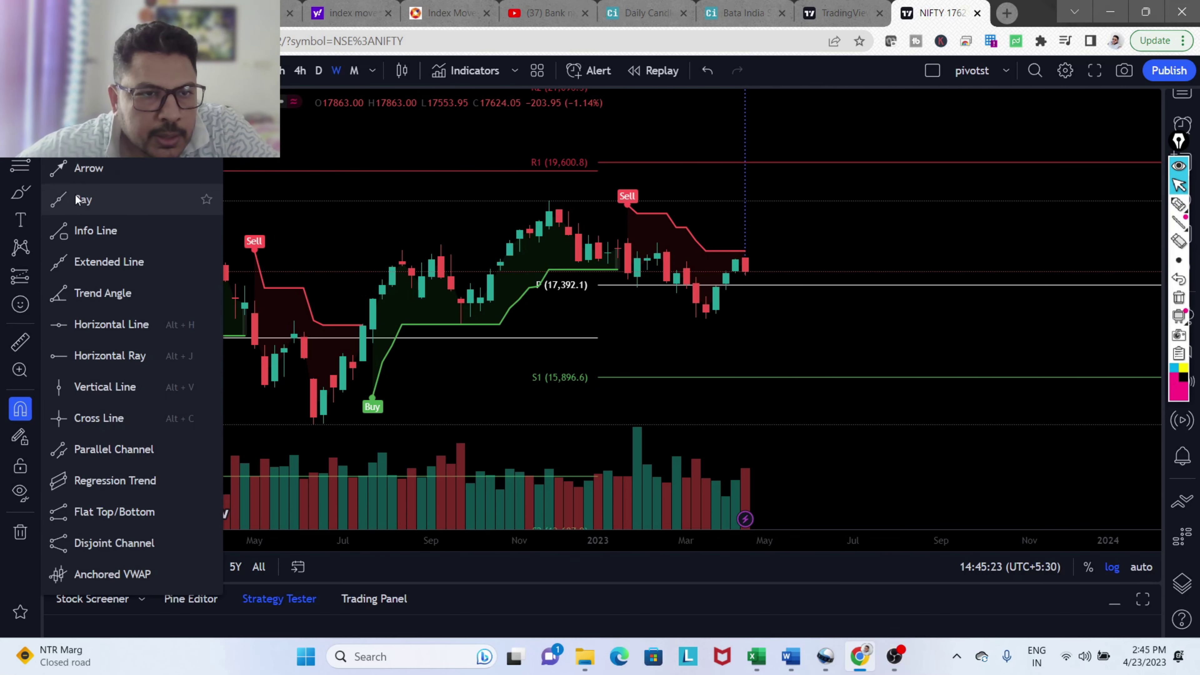
click(86, 198)
click(549, 202)
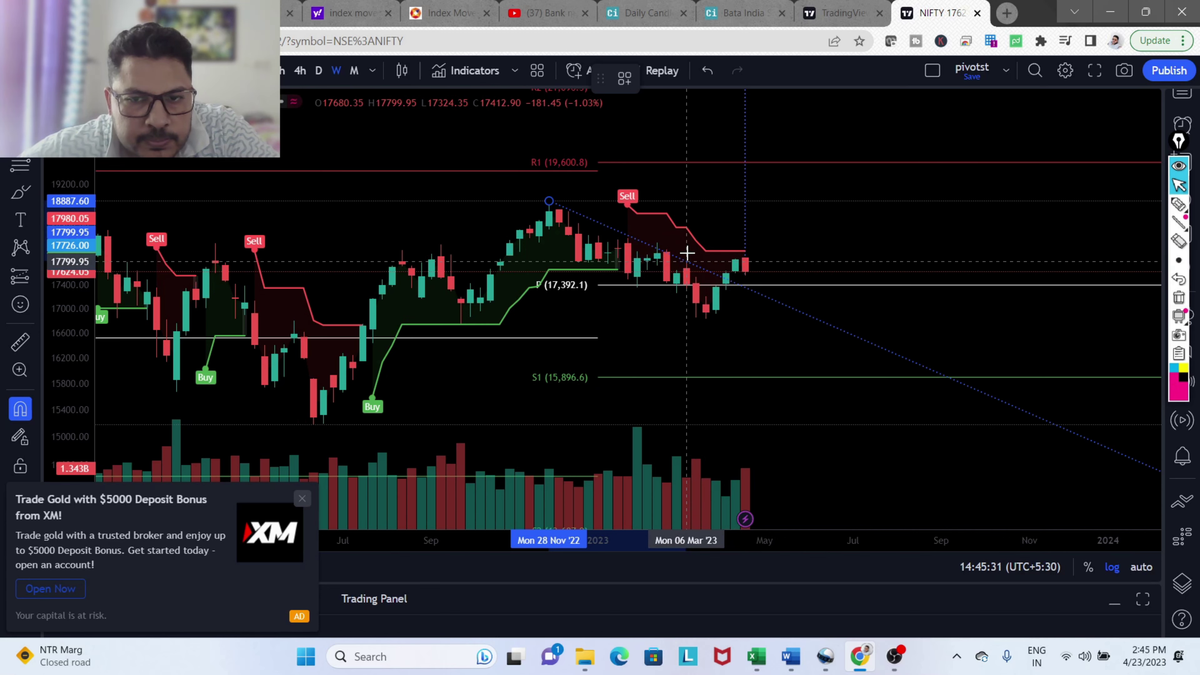
click(686, 254)
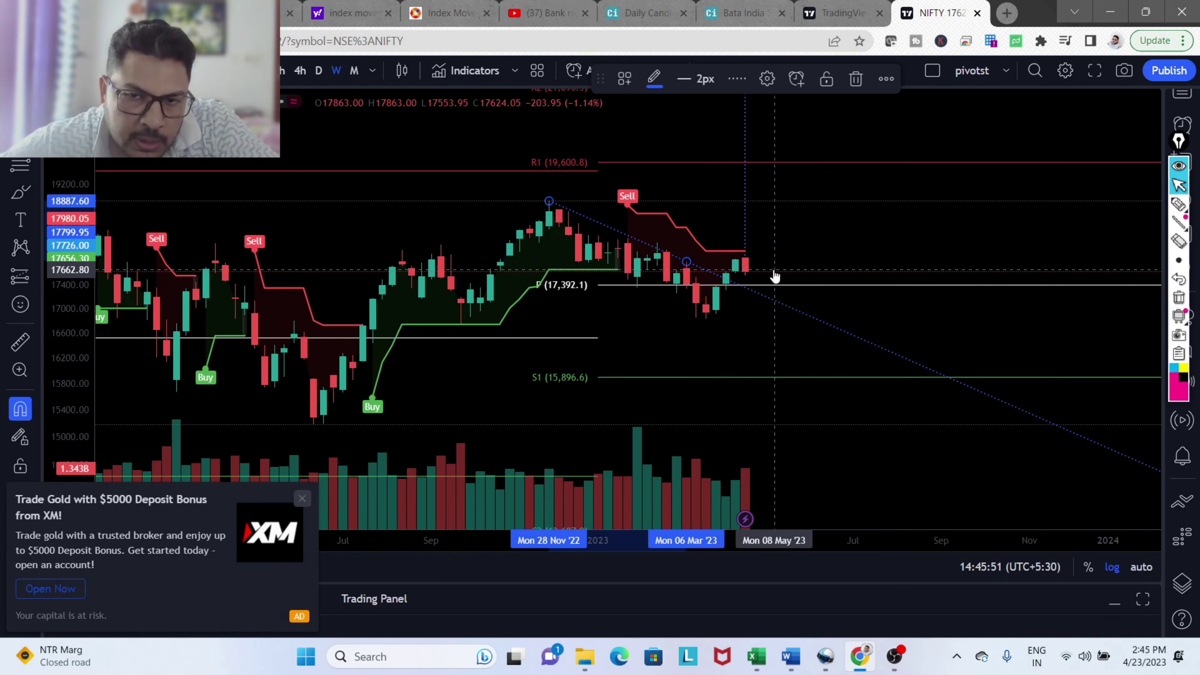
Switch the chart to the daily timeframe and stretch the price scale to enlarge the April 2023 candles.
scroll(770, 281, up, 1)
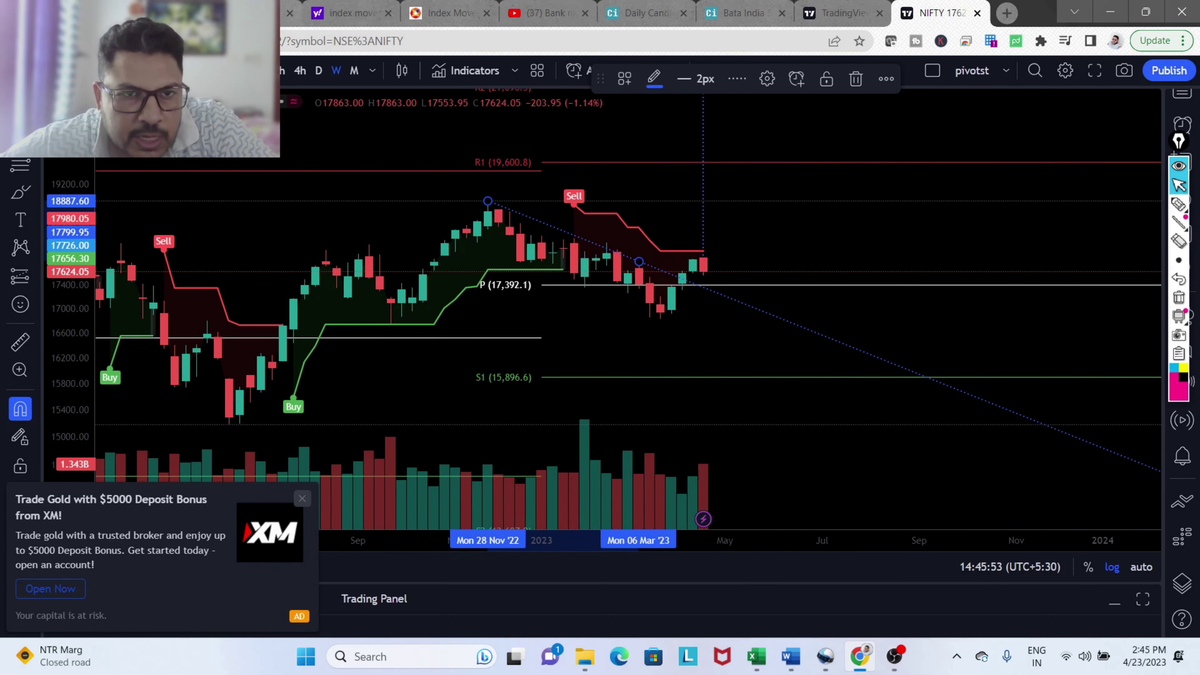
click(319, 73)
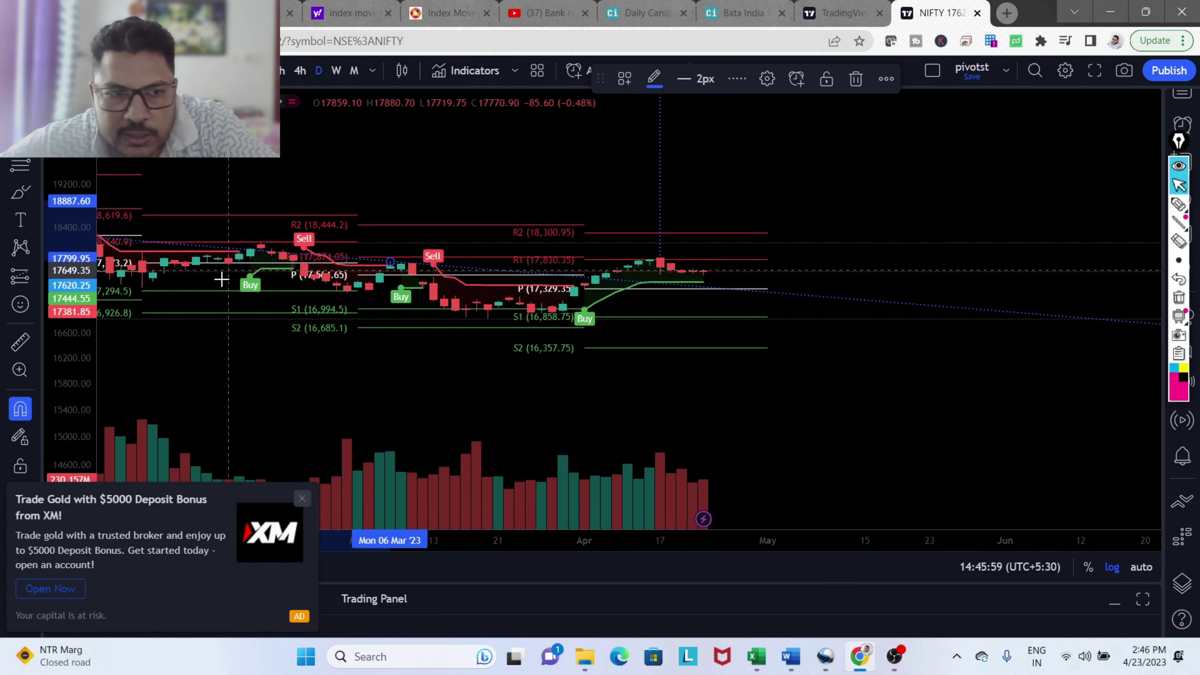
mouse_move(75, 265)
mouse_down()
mouse_move(97, 205)
mouse_move(81, 274)
mouse_up()
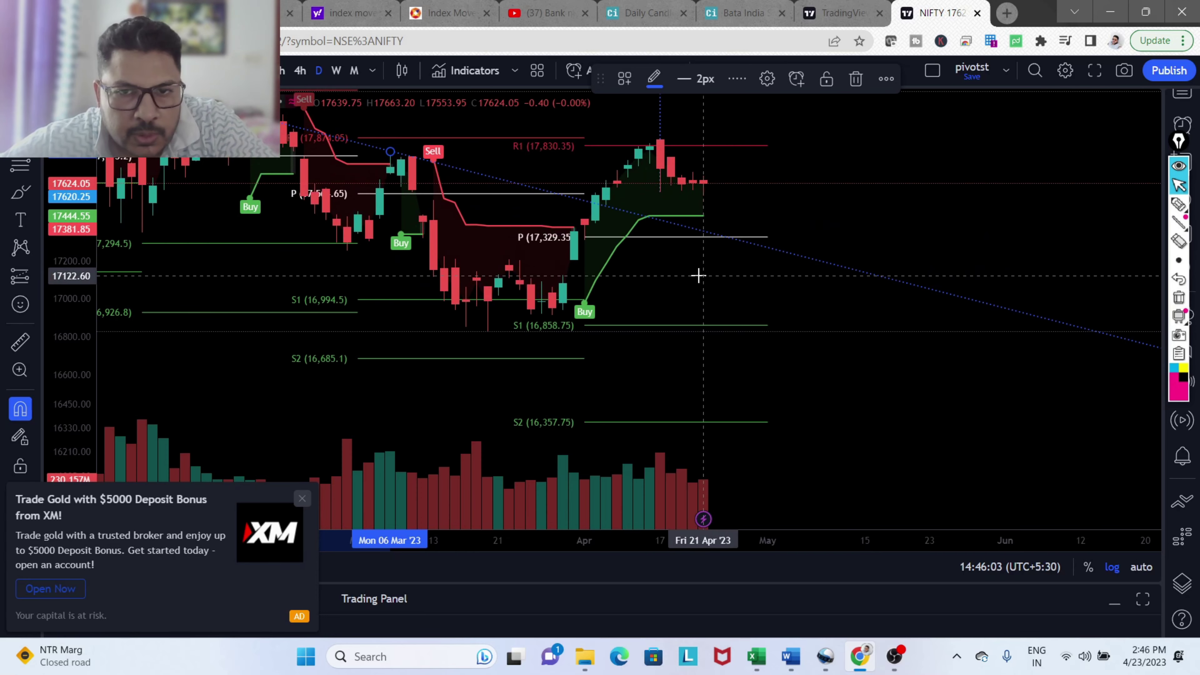
scroll(696, 270, up, 2)
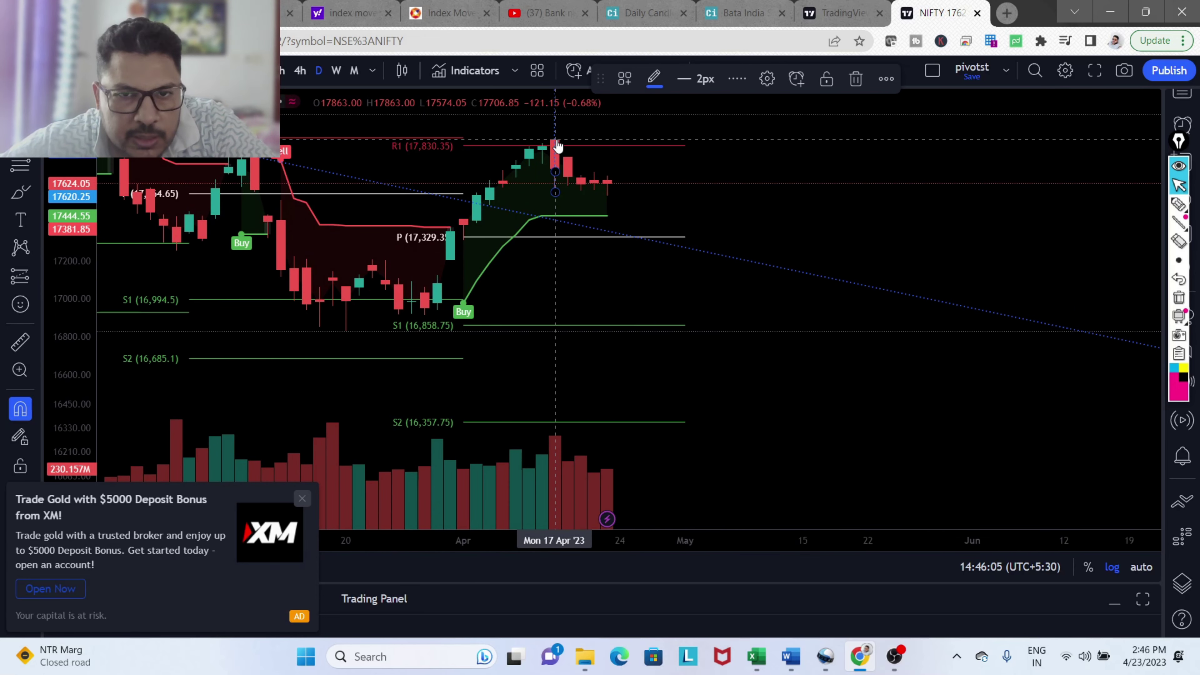
Mark the 17 April candle's range and low with freehand pen strokes, and clear them.
click(1179, 204)
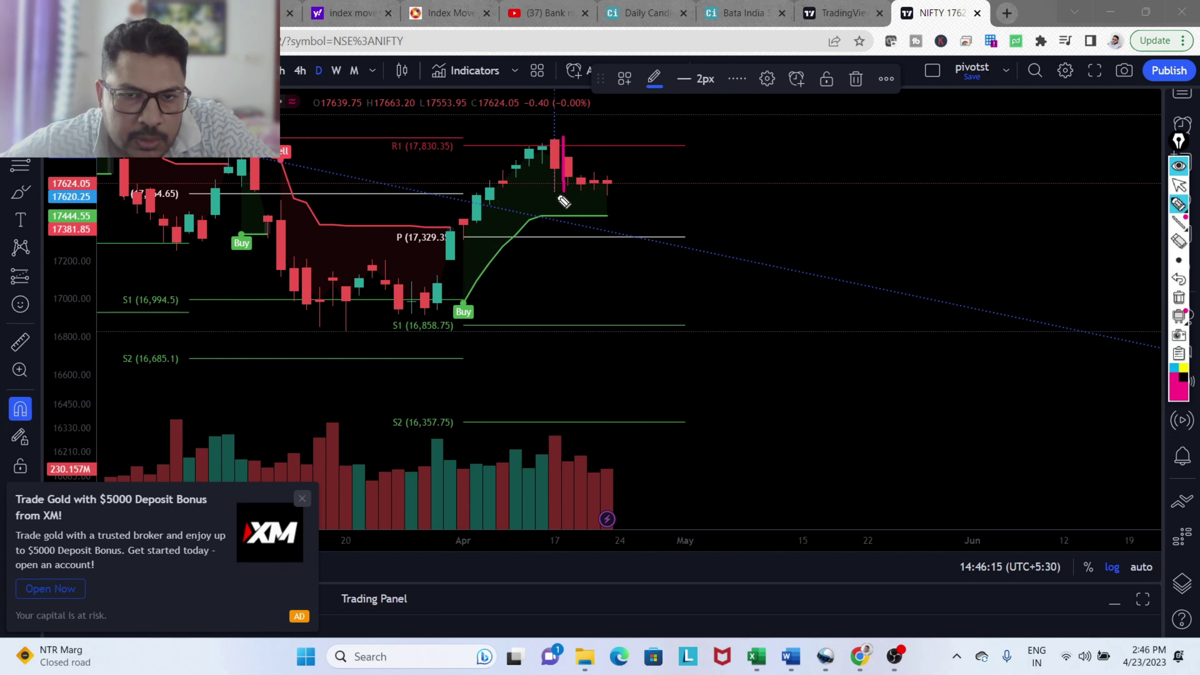
mouse_move(558, 197)
mouse_down()
mouse_move(550, 182)
mouse_move(559, 193)
mouse_up()
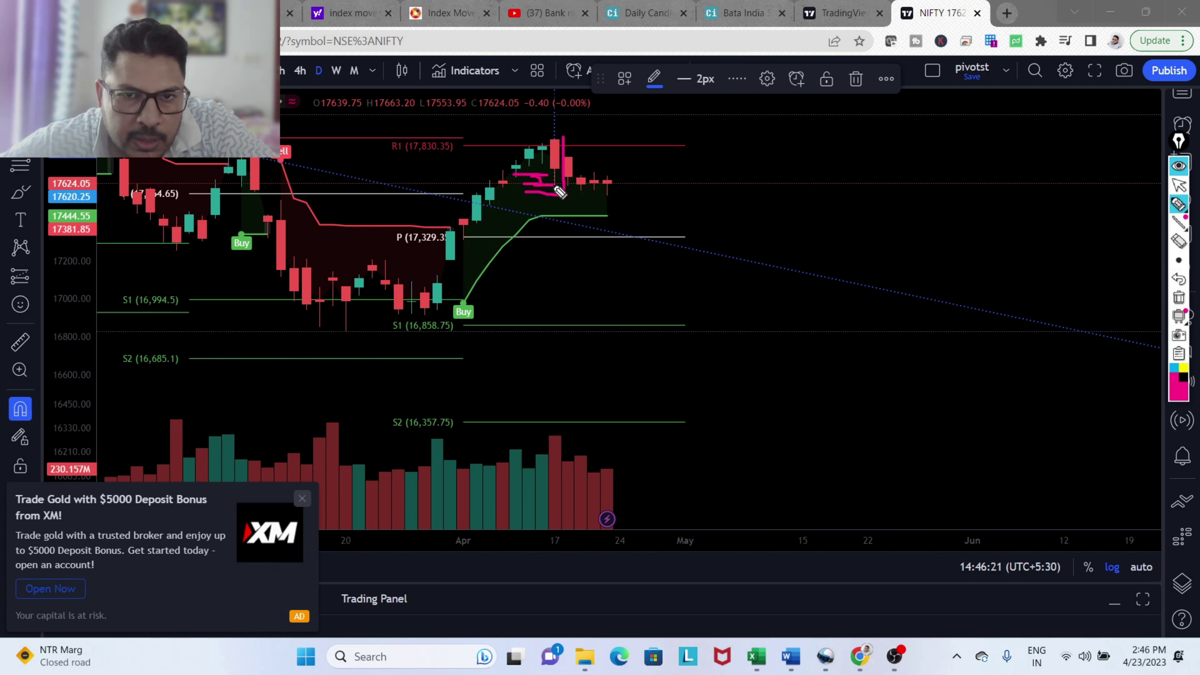
click(1178, 297)
Set the annotation pen to its thinnest size, outline the narrow range of the latest daily candles, and clear the outline.
mouse_move(1178, 264)
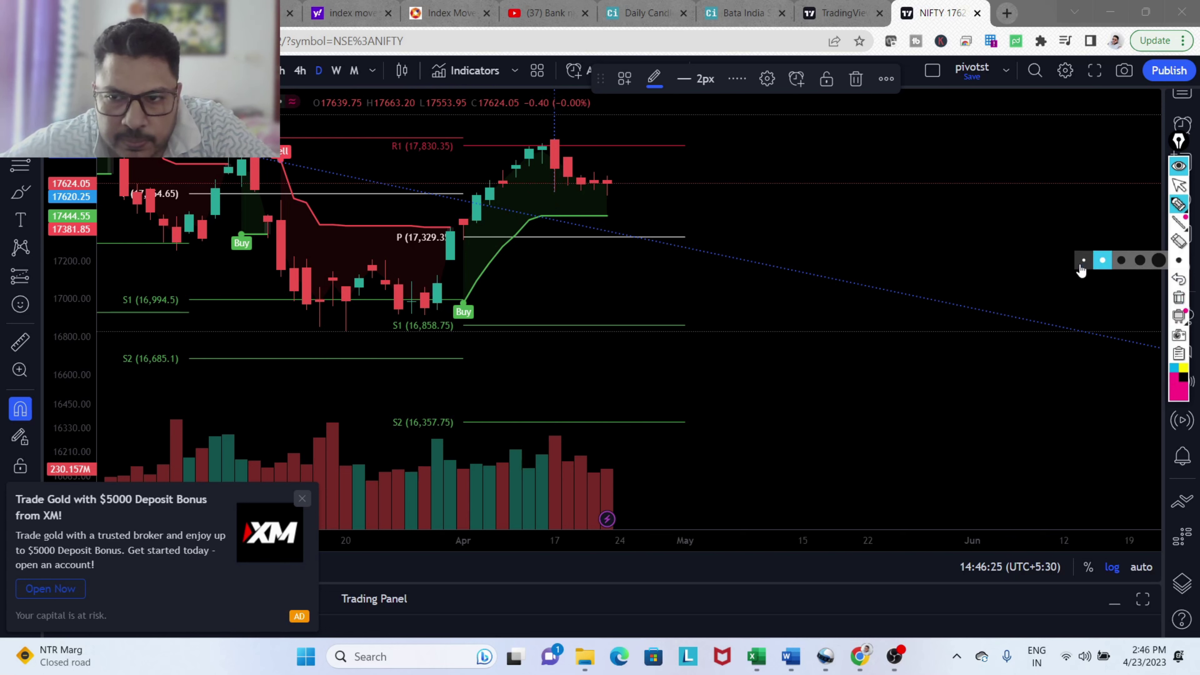
click(1083, 260)
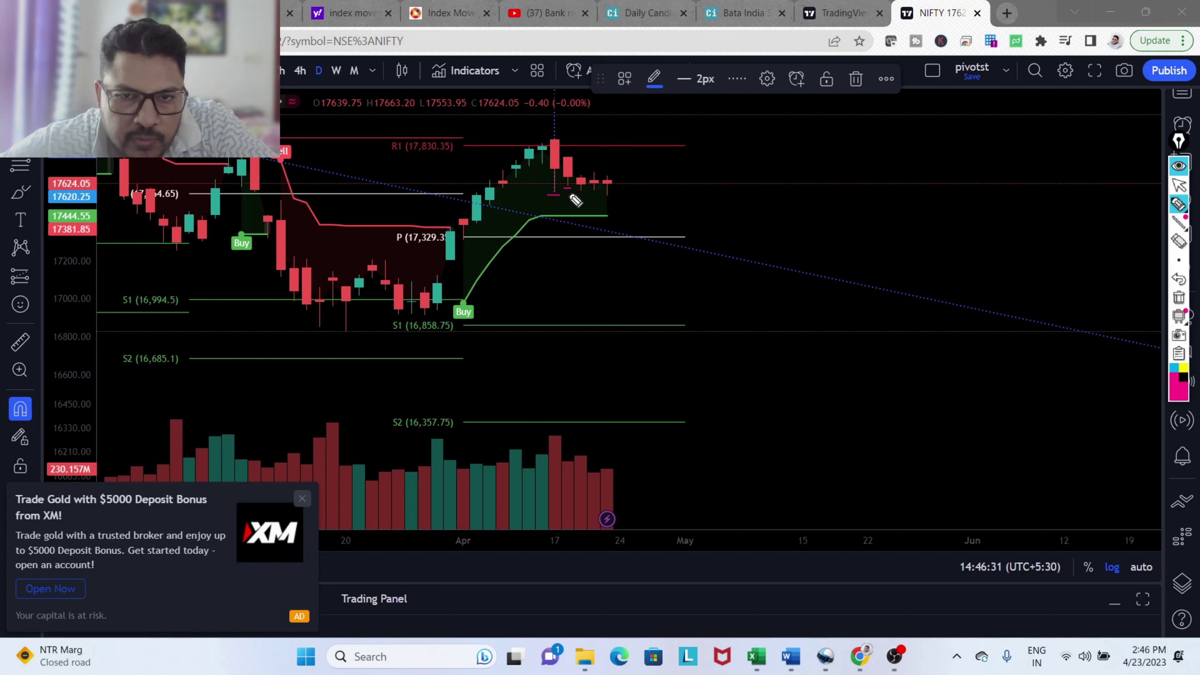
drag(566, 197, 574, 178)
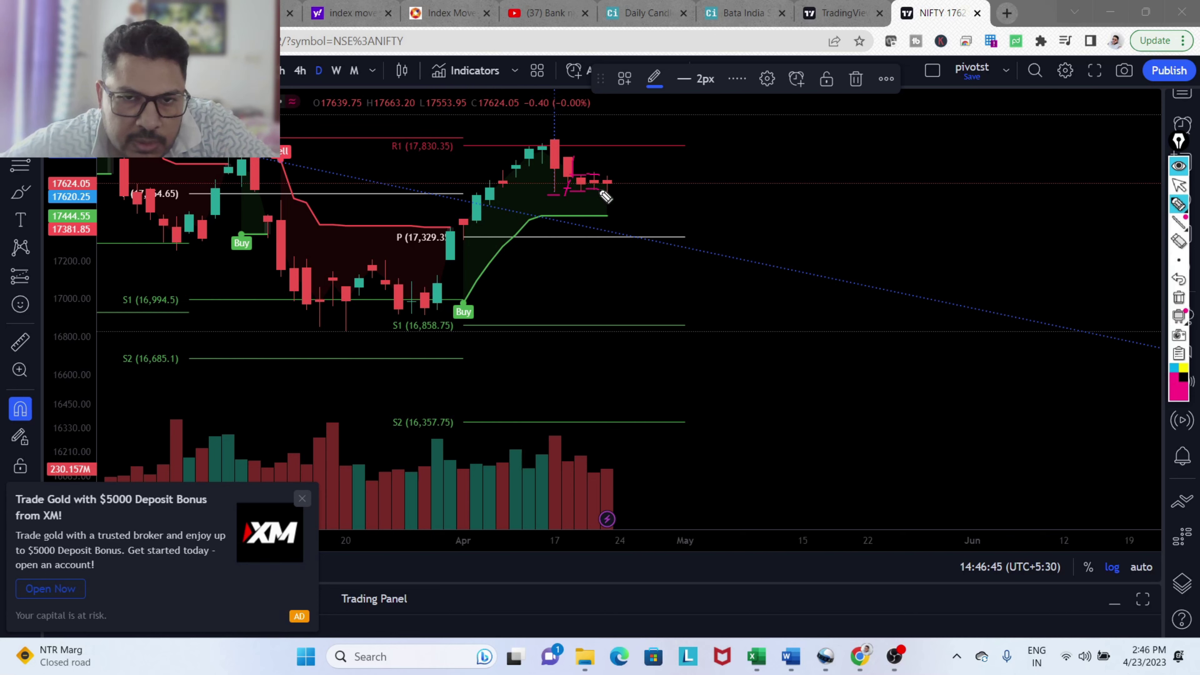
mouse_move(602, 178)
mouse_down()
mouse_move(618, 181)
mouse_move(609, 195)
mouse_up()
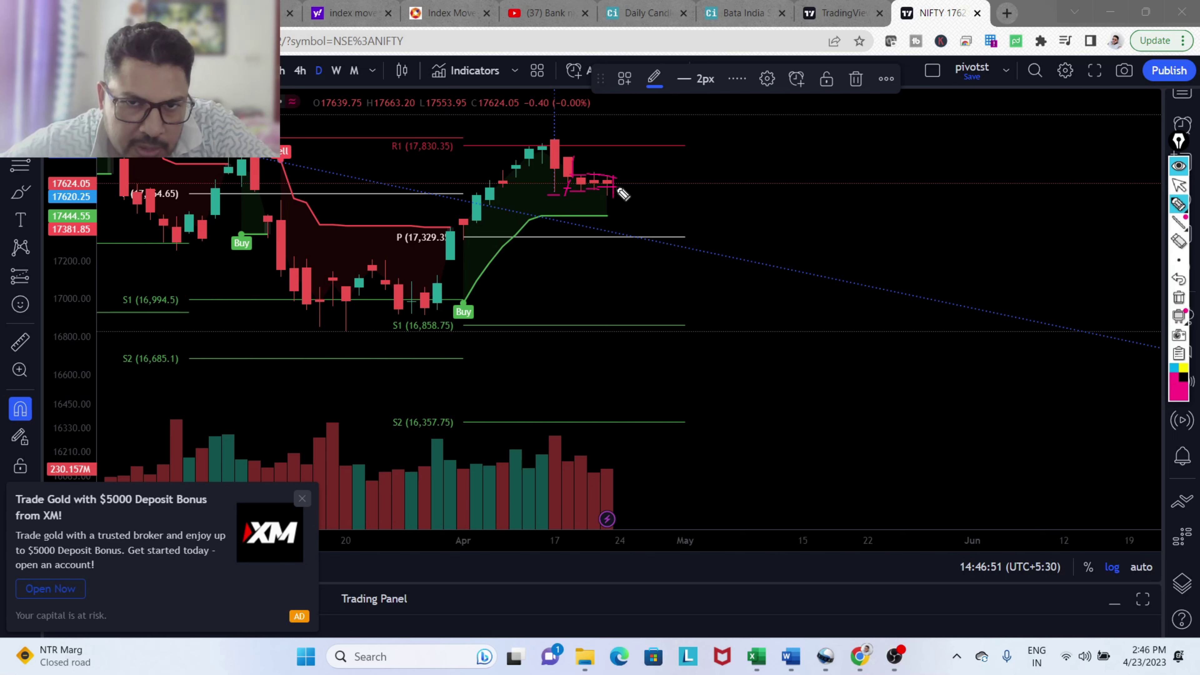
click(1179, 299)
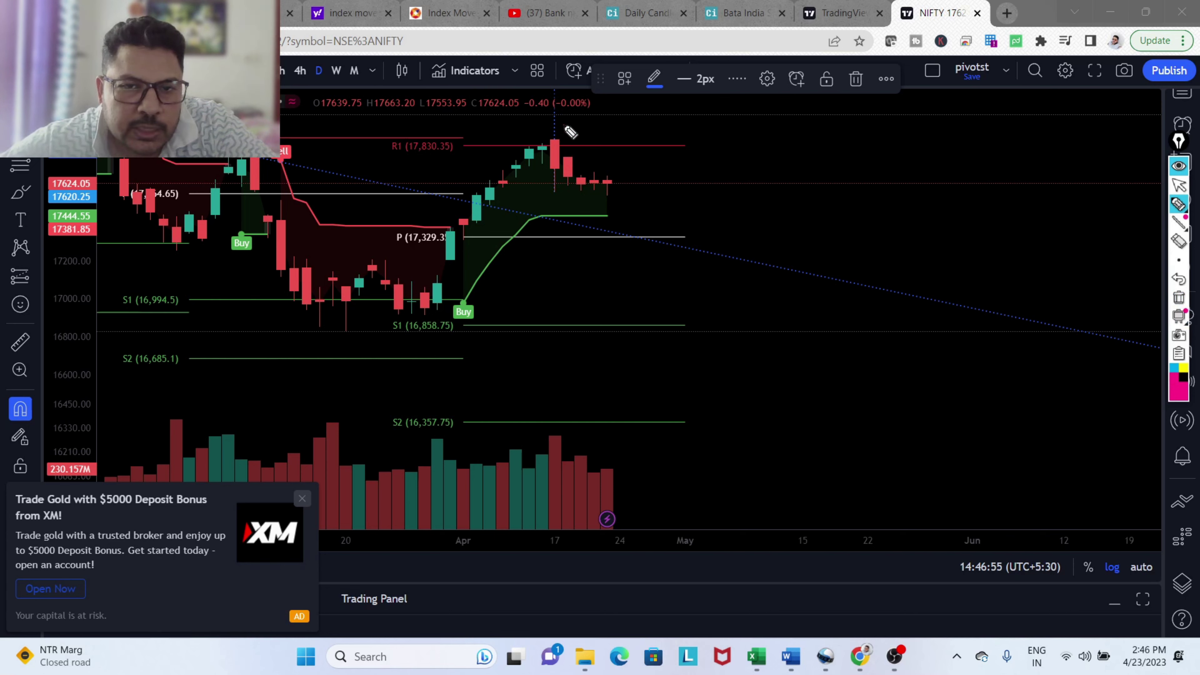
Sketch the boundaries of the consolidation plus possible moves down to the pivot and up past R1, and clear the sketch.
drag(565, 127, 591, 175)
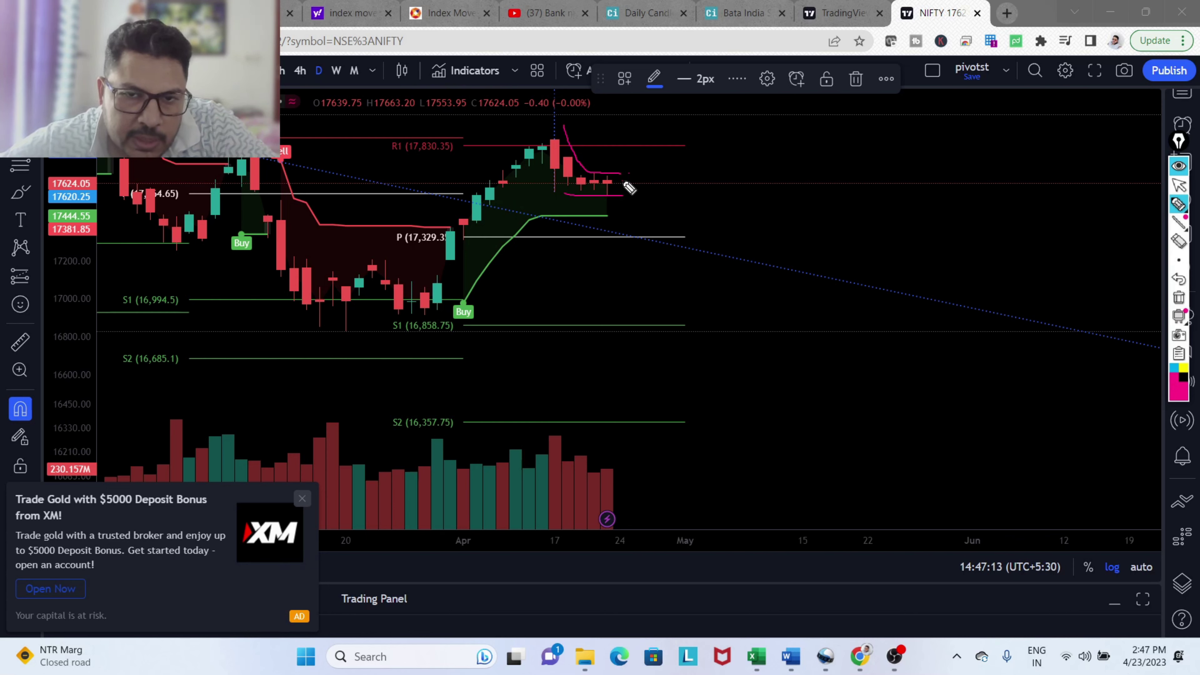
drag(619, 231, 618, 244)
drag(633, 183, 632, 234)
mouse_move(639, 188)
mouse_down()
mouse_move(652, 150)
mouse_move(652, 186)
mouse_up()
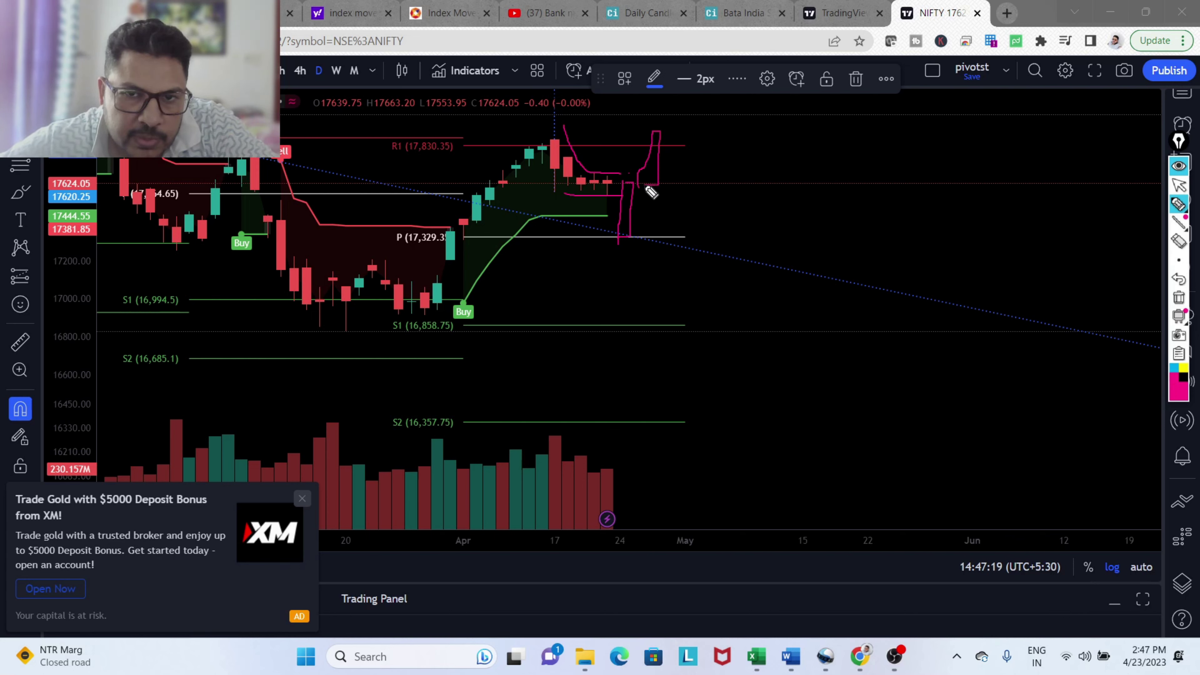
click(1179, 297)
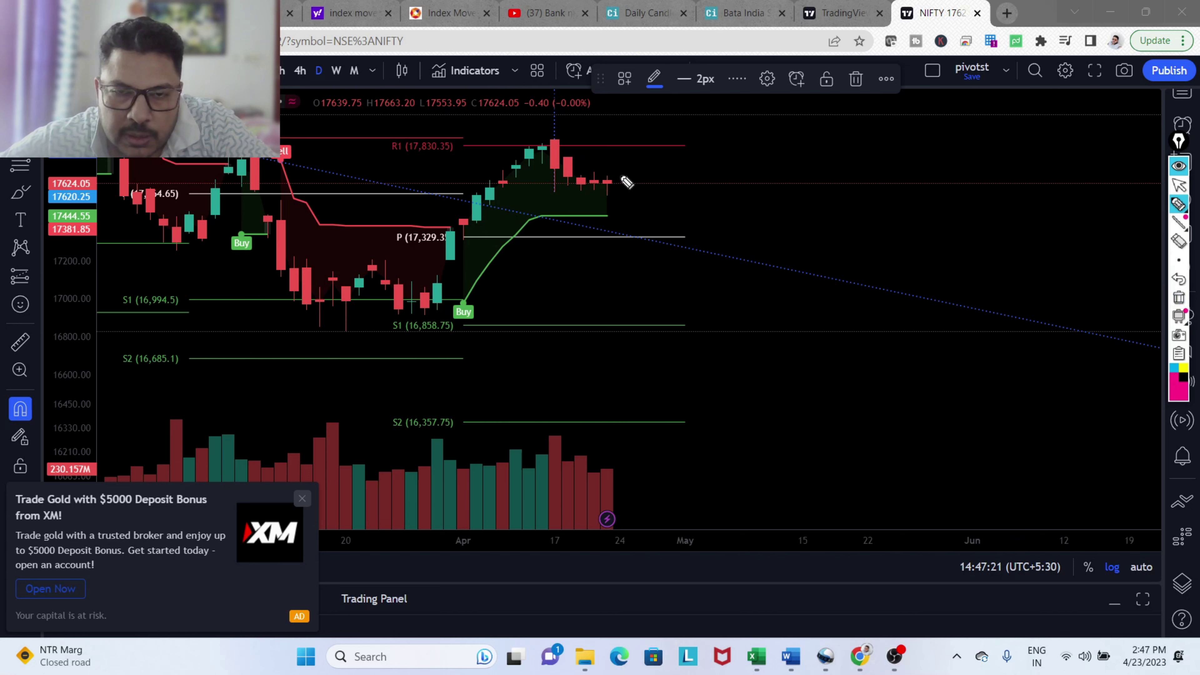
Mark the upper and lower limits of the latest candles' range with a candle sketched beside them, and clear the markings.
mouse_move(576, 173)
mouse_down()
mouse_move(617, 171)
mouse_move(590, 193)
mouse_move(623, 193)
mouse_up()
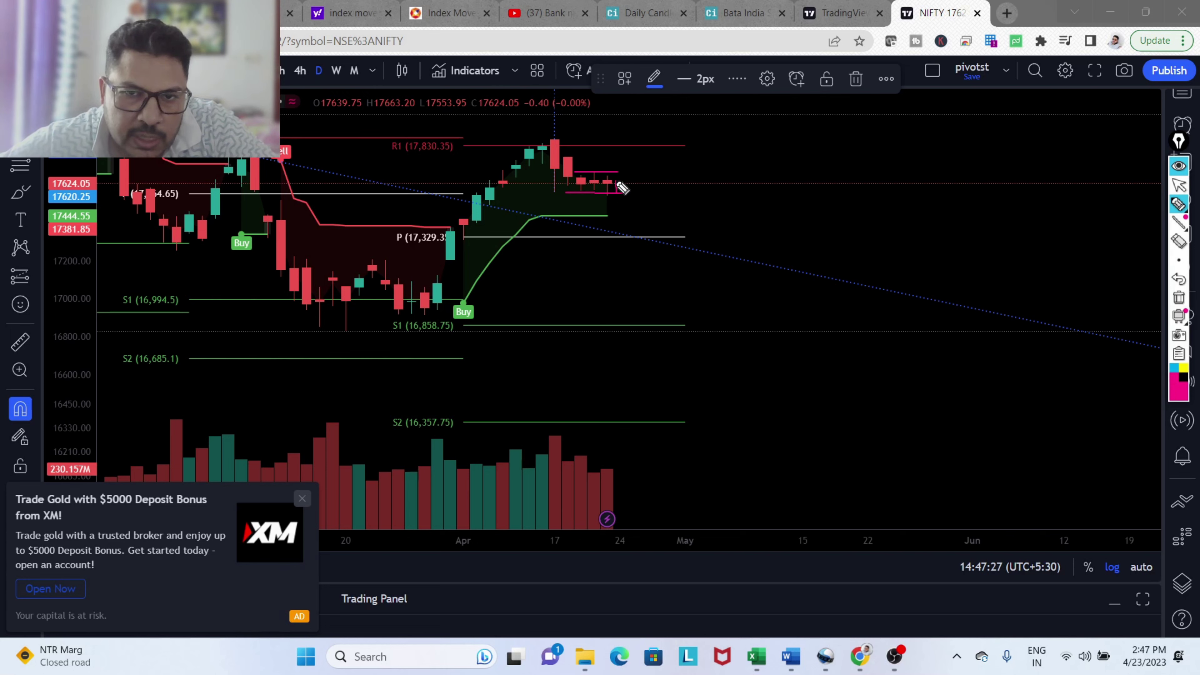
drag(624, 177, 624, 193)
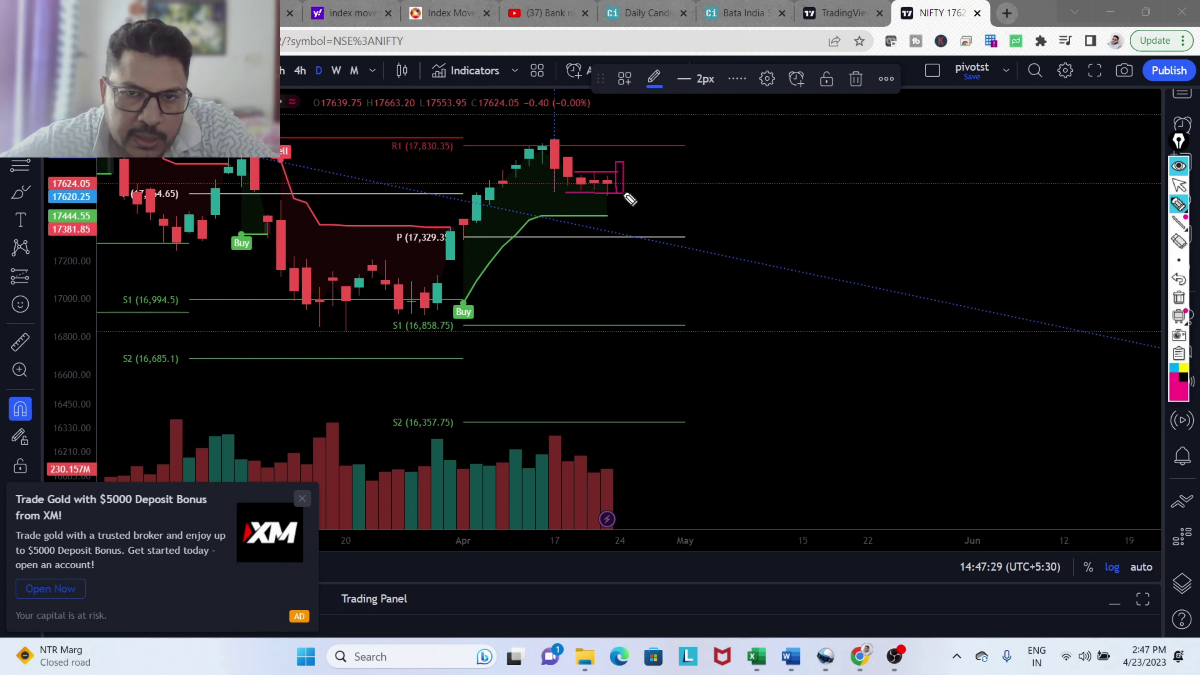
click(1178, 298)
Sketch a projected rise from the last daily candle to above R1, clear it, and return to the normal pointer.
drag(611, 184, 667, 118)
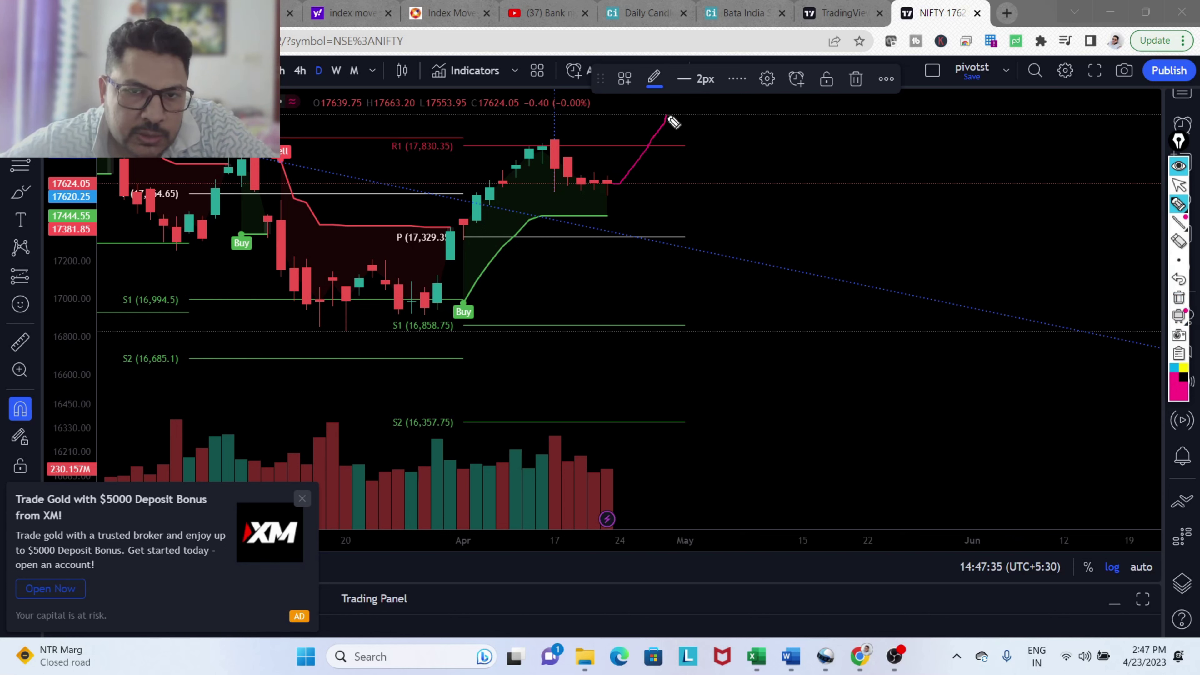
click(1178, 298)
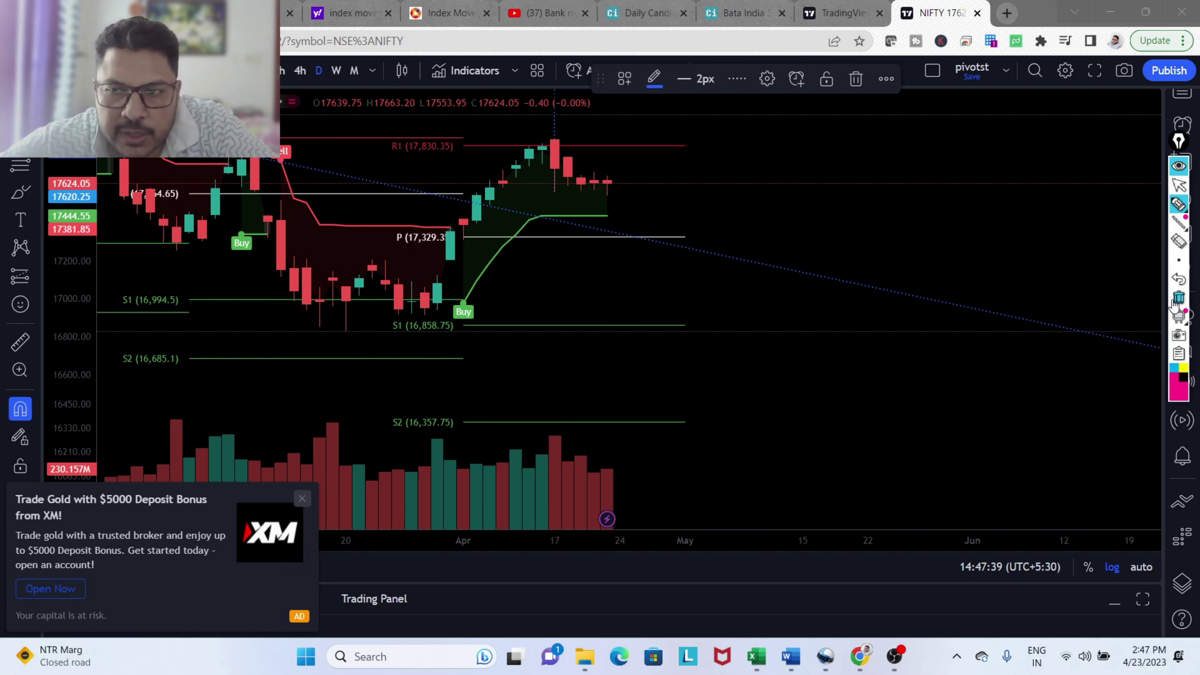
mouse_move(1179, 206)
click(1178, 186)
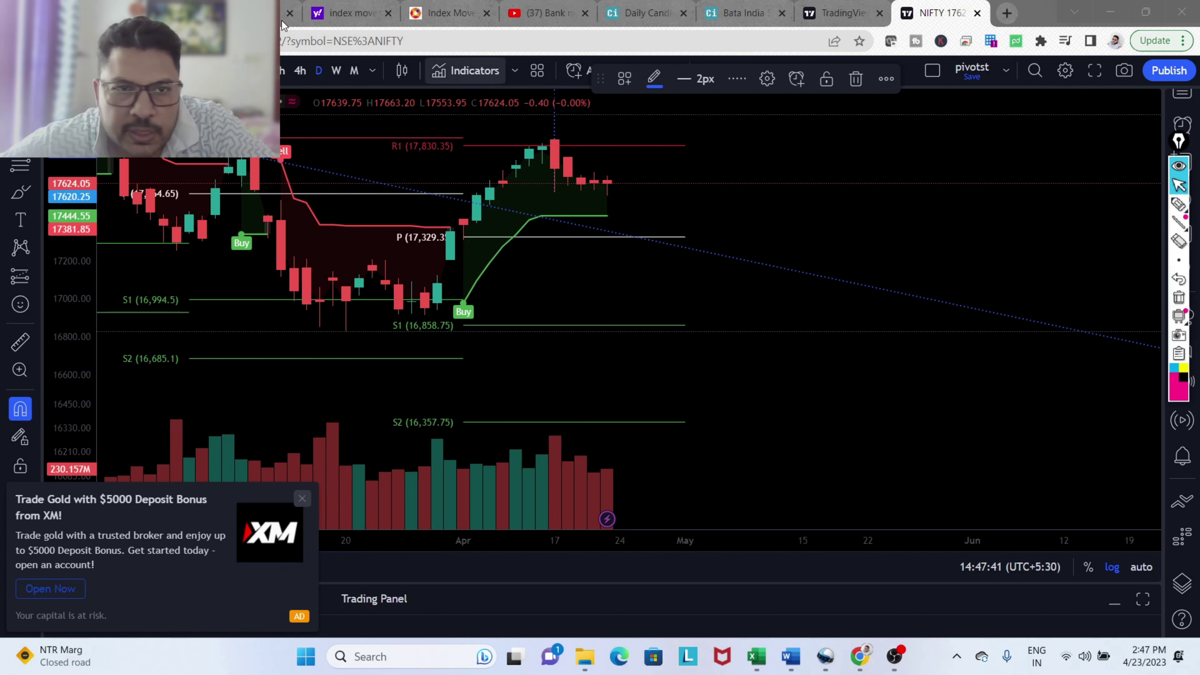
Switch the chart to the monthly timeframe and stretch the price scale to enlarge the 2021 to 2023 candles.
scroll(846, 276, down, 2)
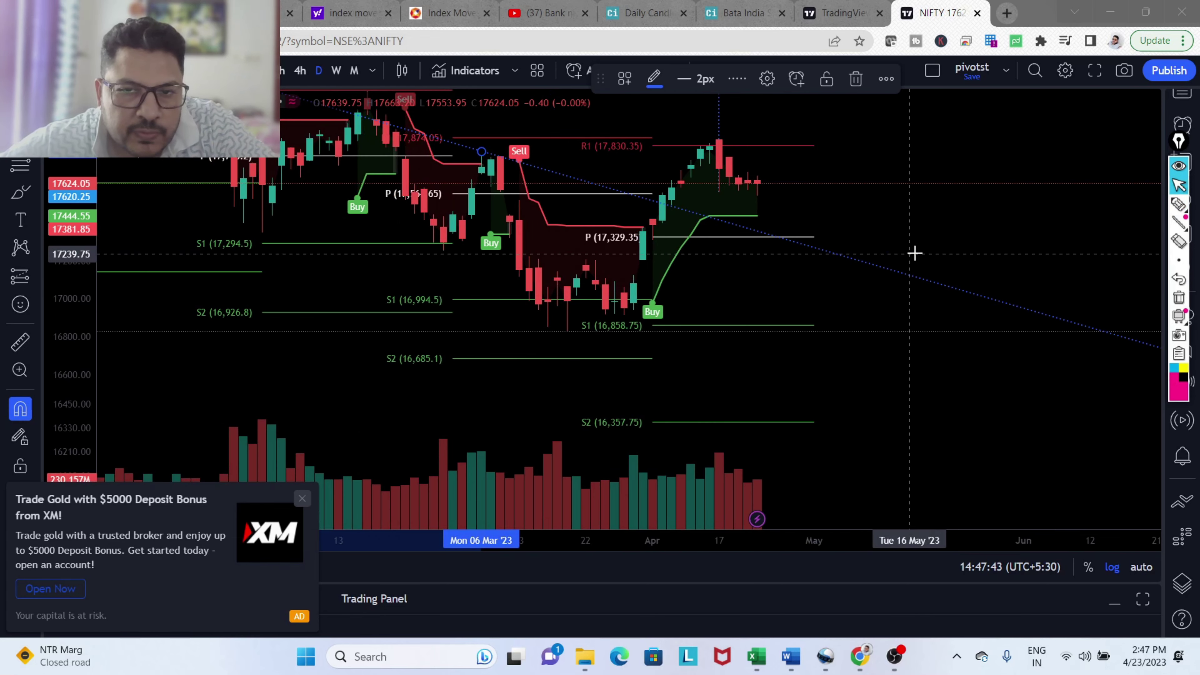
scroll(911, 253, down, 2)
scroll(927, 236, up, 3)
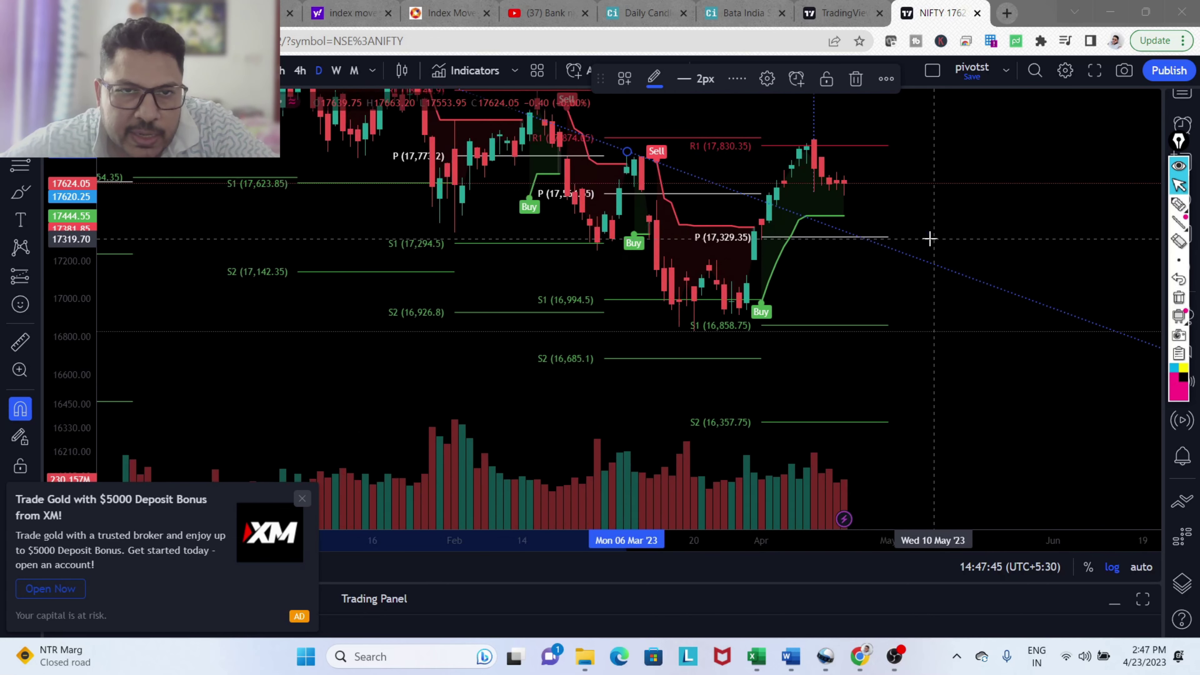
click(351, 73)
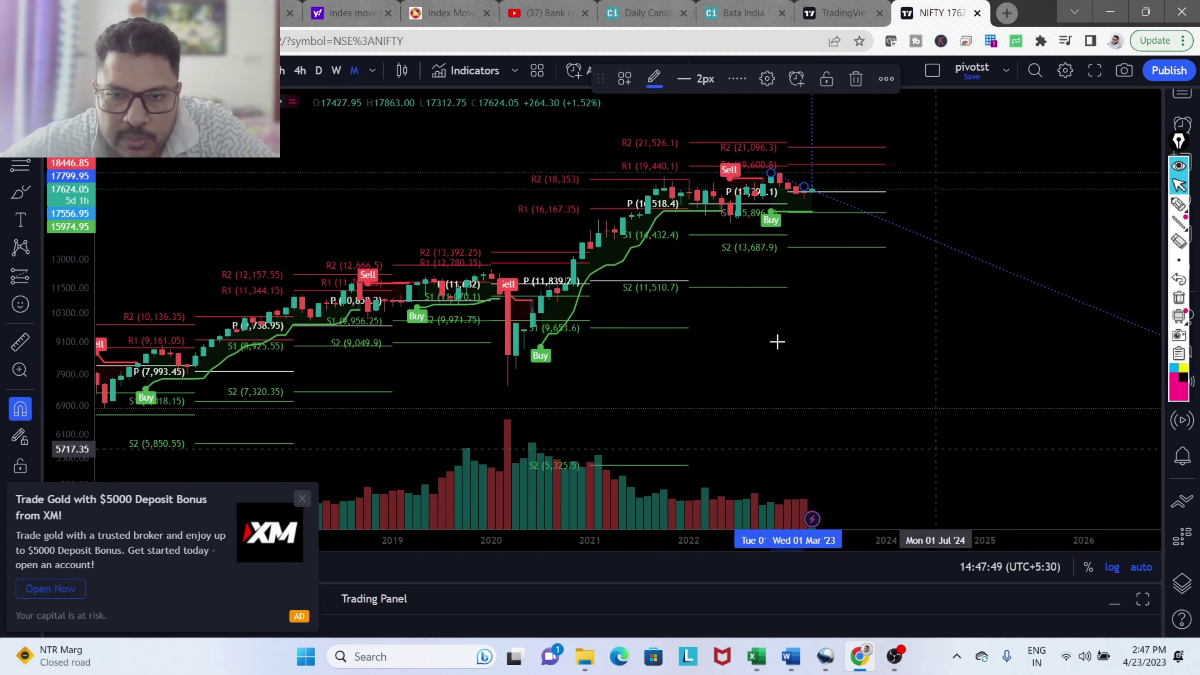
mouse_move(66, 244)
mouse_down()
mouse_move(71, 162)
mouse_move(59, 226)
mouse_up()
drag(844, 260, 832, 429)
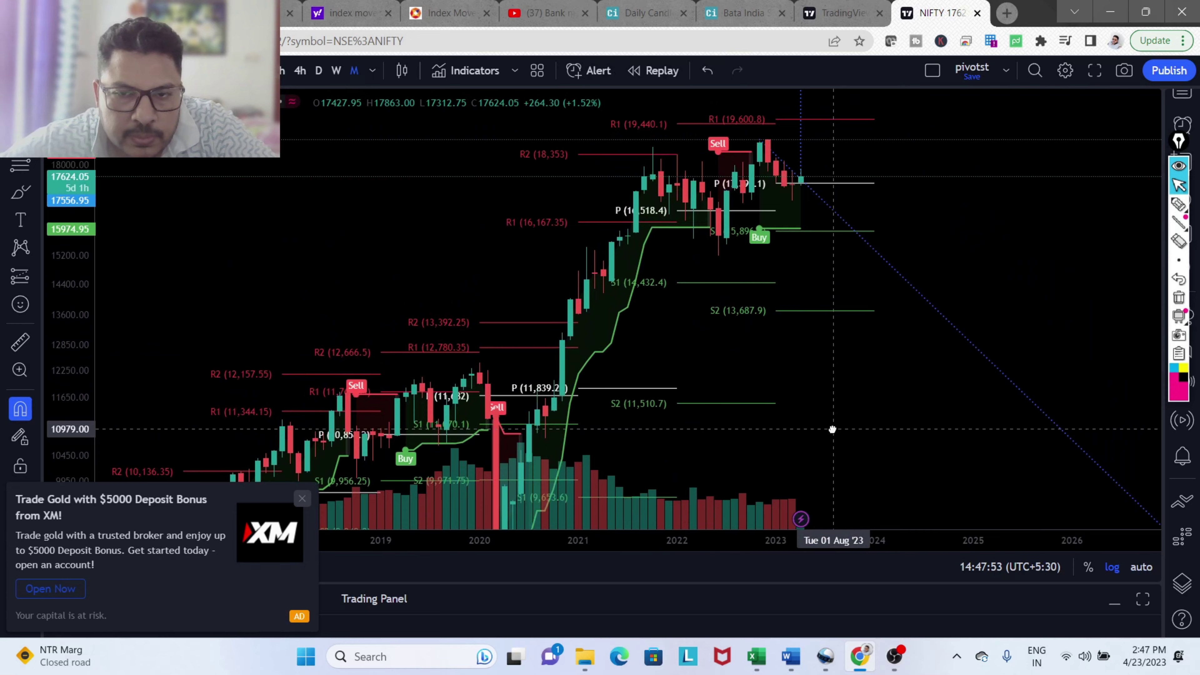
scroll(950, 362, up, 2)
drag(81, 302, 67, 251)
drag(774, 255, 764, 416)
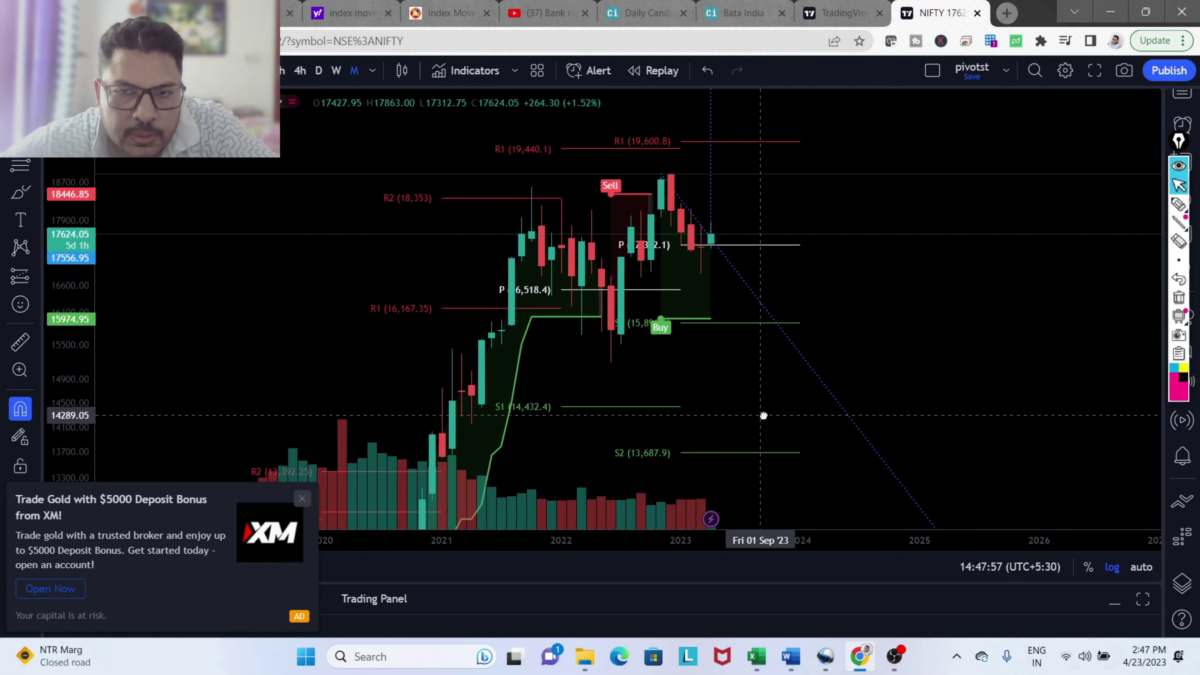
scroll(926, 372, up, 3)
Circle the pivot zone around the latest monthly NIFTY candles with the pen and mark the upper and lower limits of their range.
click(1178, 204)
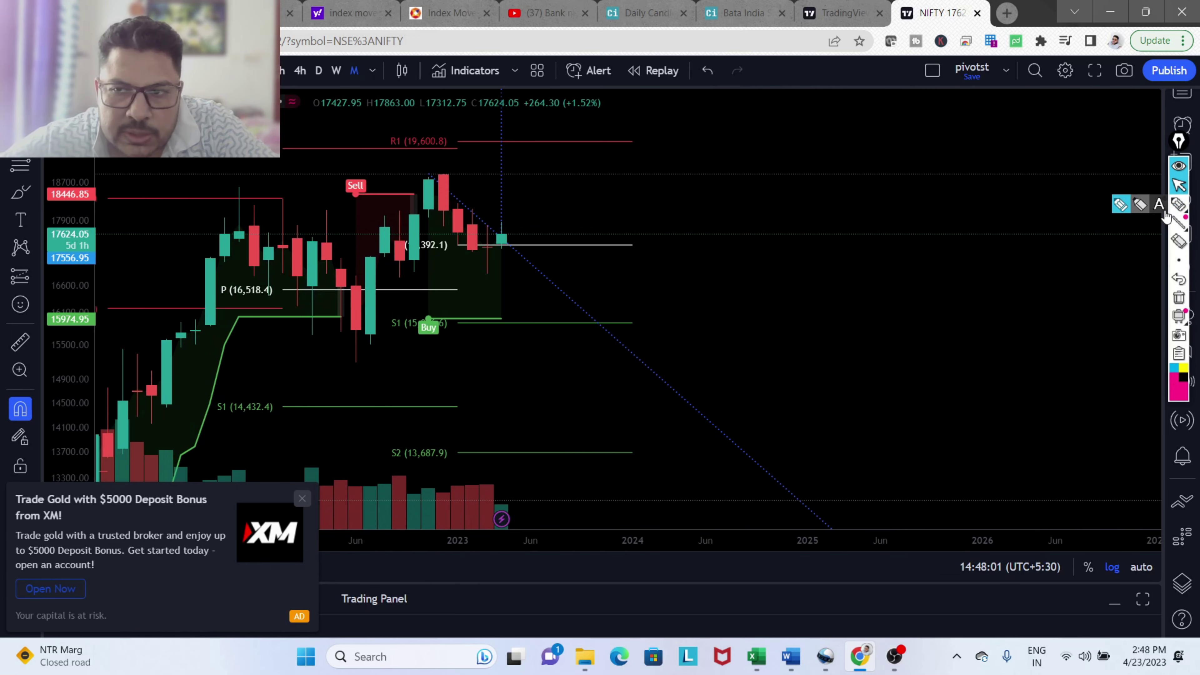
click(1178, 204)
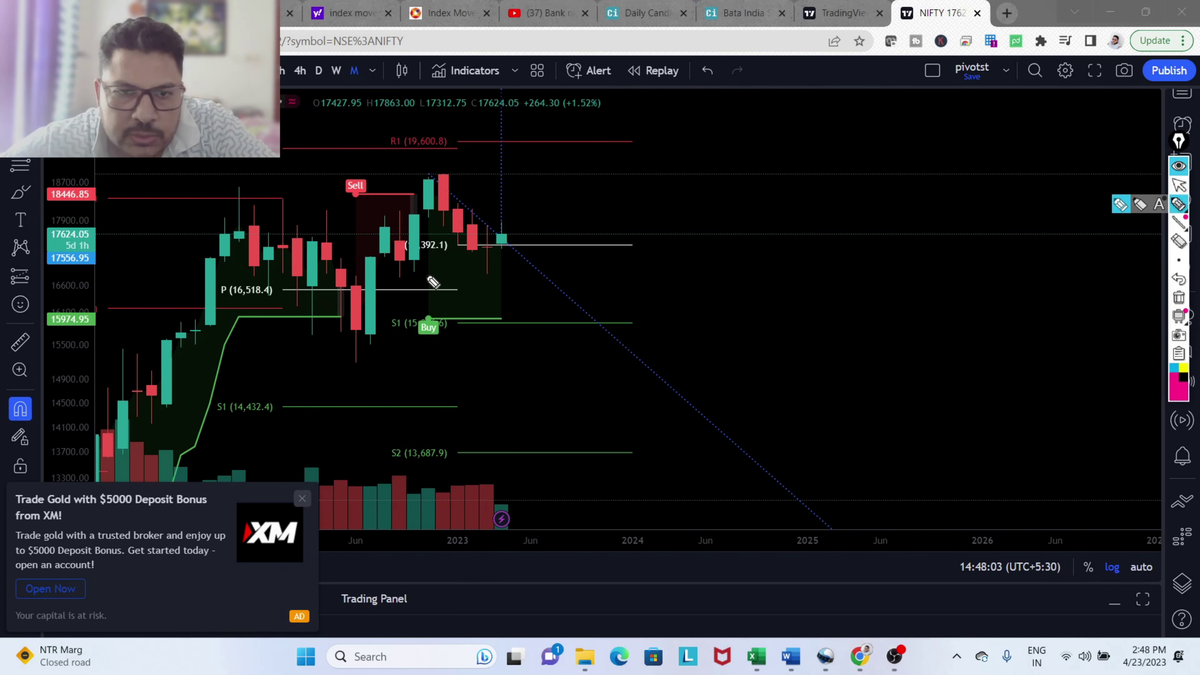
mouse_move(423, 261)
mouse_down()
mouse_move(498, 271)
mouse_move(651, 246)
mouse_move(497, 235)
mouse_move(468, 274)
mouse_up()
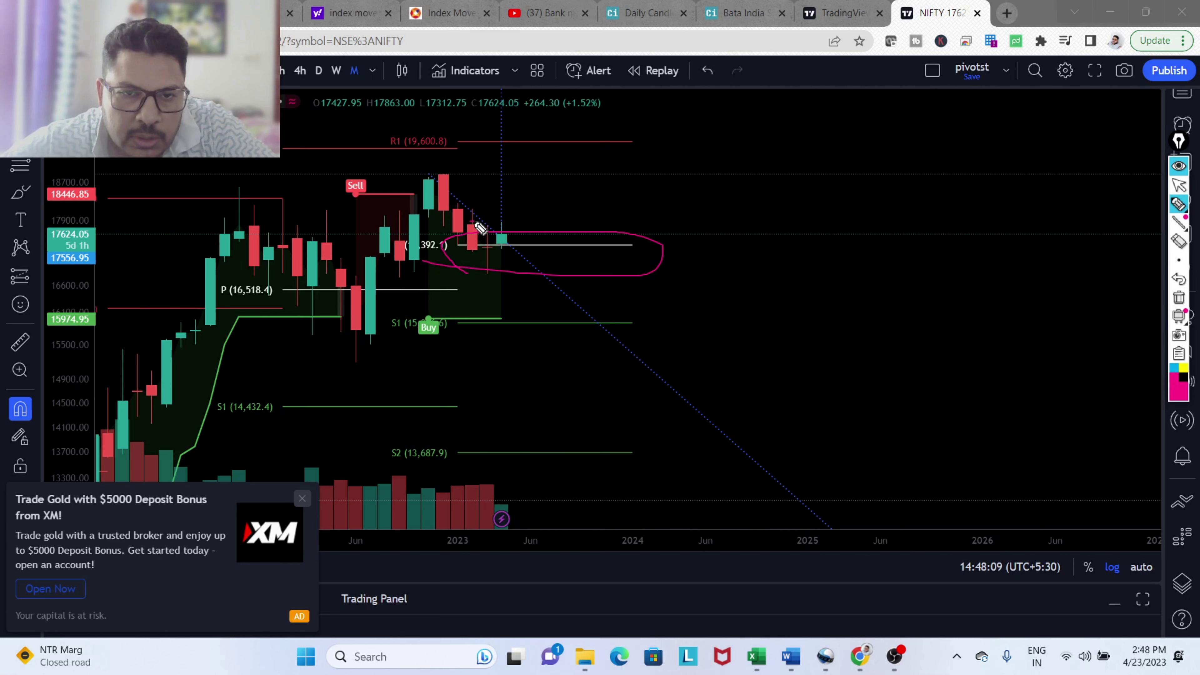
drag(502, 229, 544, 230)
drag(468, 274, 517, 275)
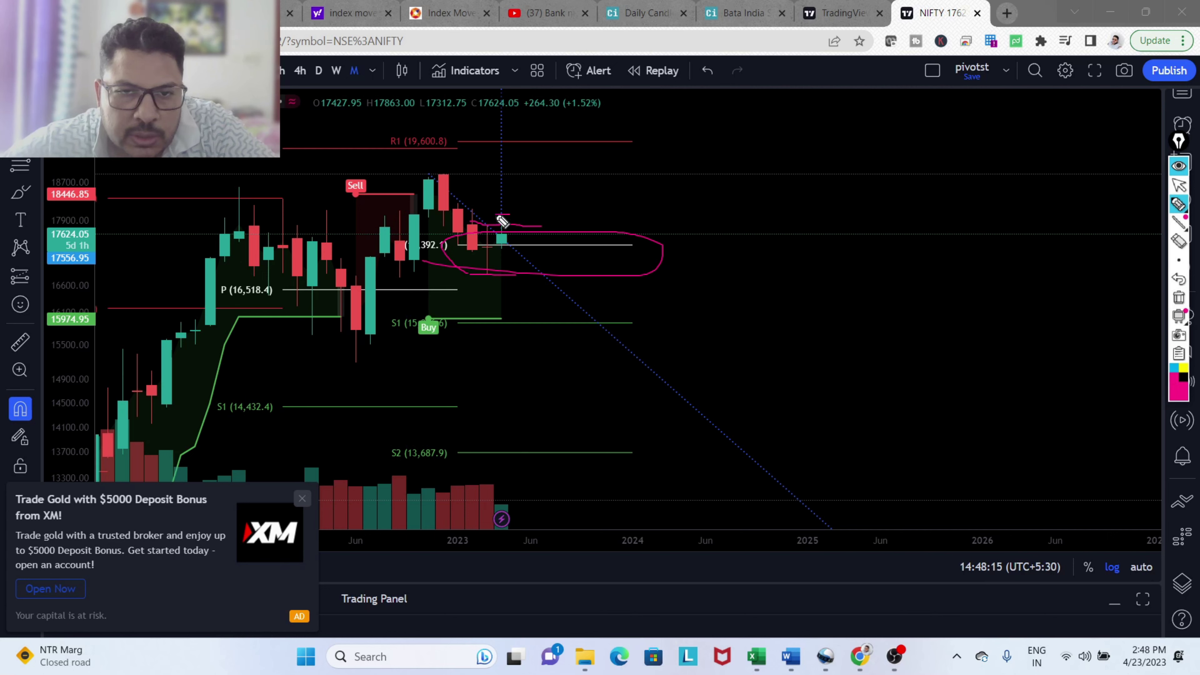
Outline a candle over the latest monthly one, sketch an arrow rising to R1, and clear all annotations.
mouse_move(495, 222)
mouse_down()
mouse_move(498, 242)
mouse_move(511, 222)
mouse_up()
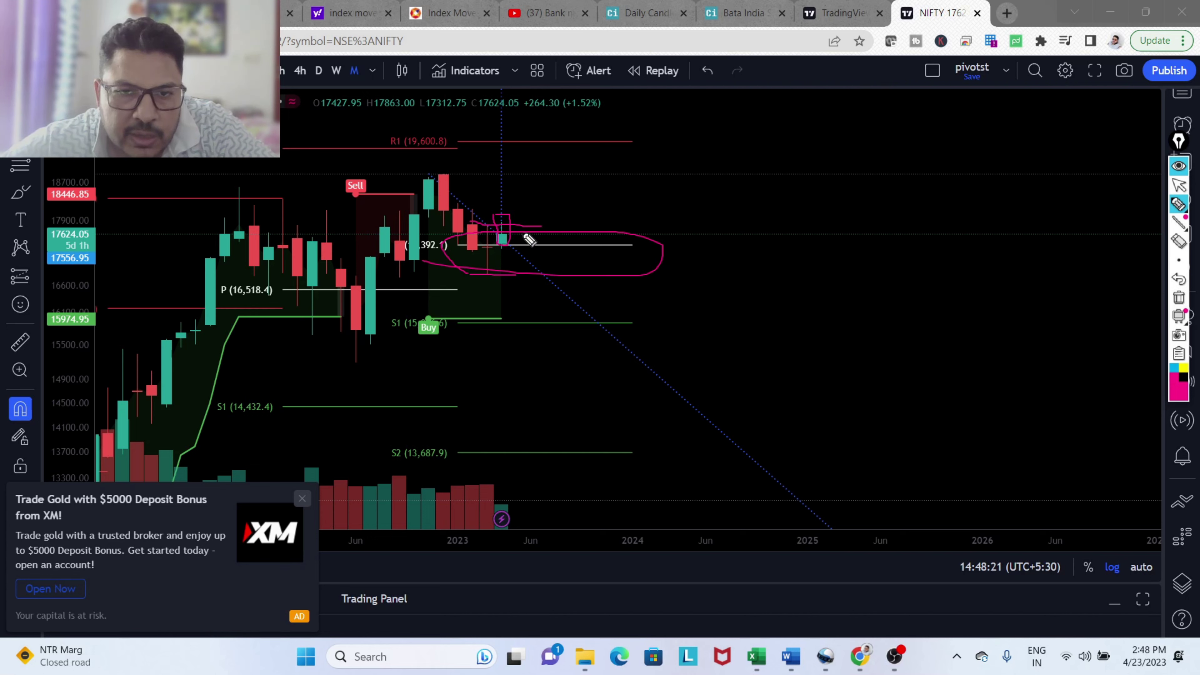
drag(522, 242, 544, 143)
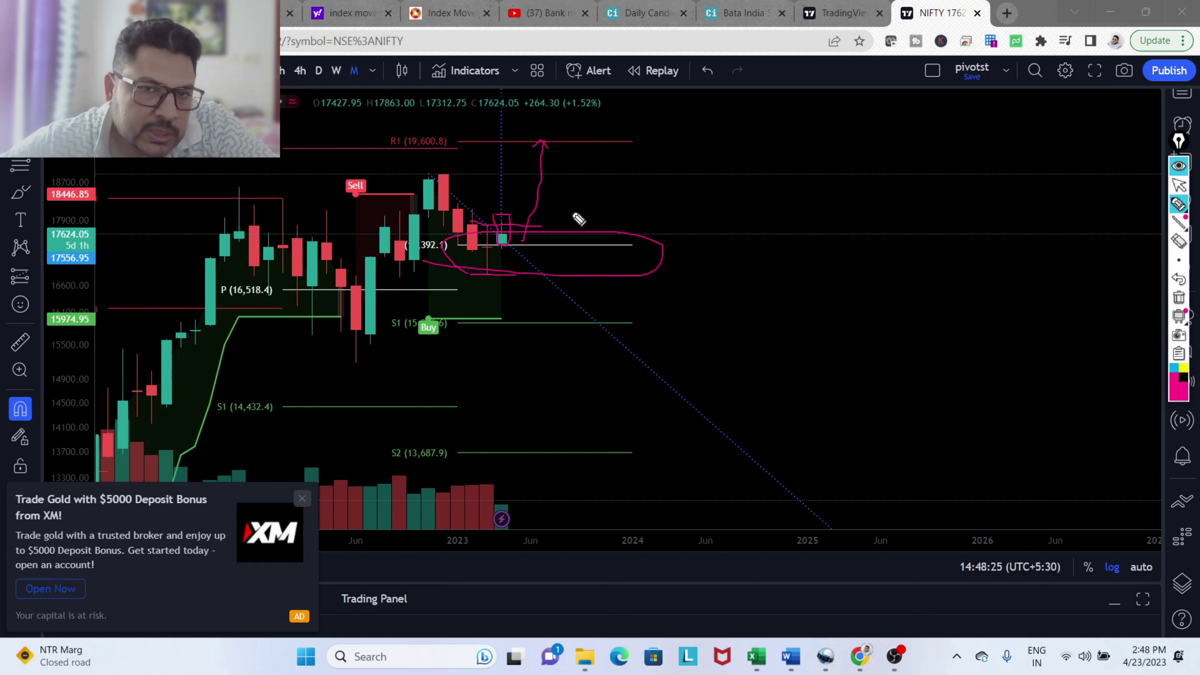
click(1180, 297)
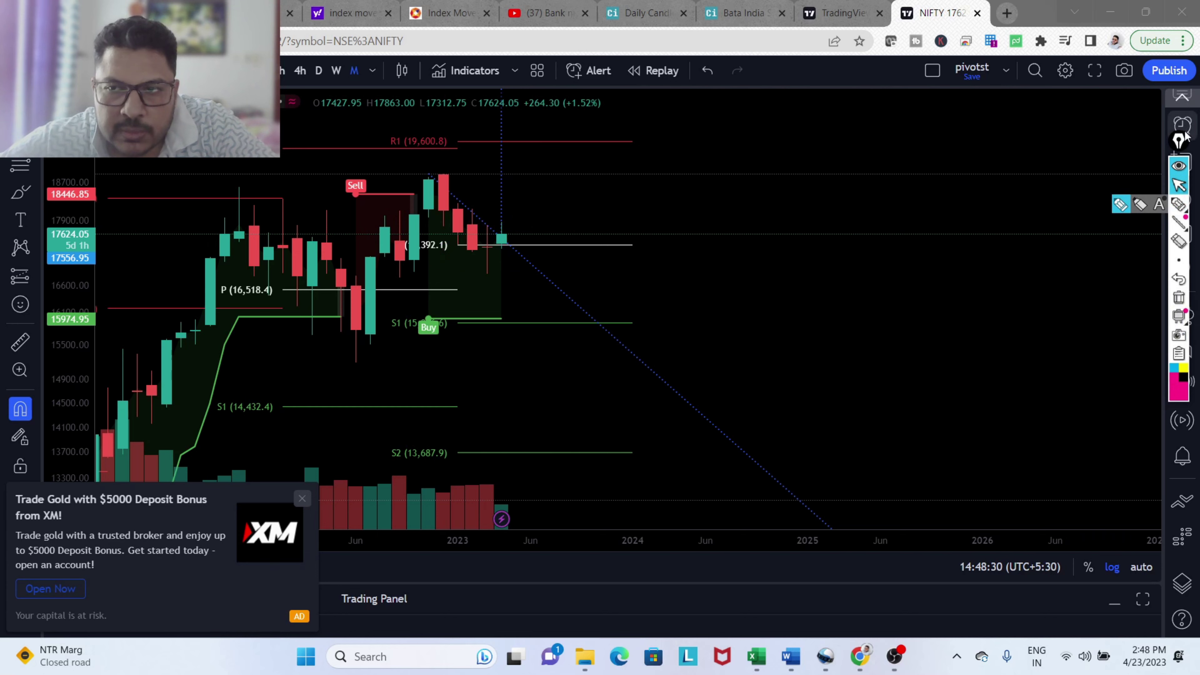
Open the watchlist, load BANKNIFTY from the Index list, and show its weekly chart with more candles in view.
click(1181, 99)
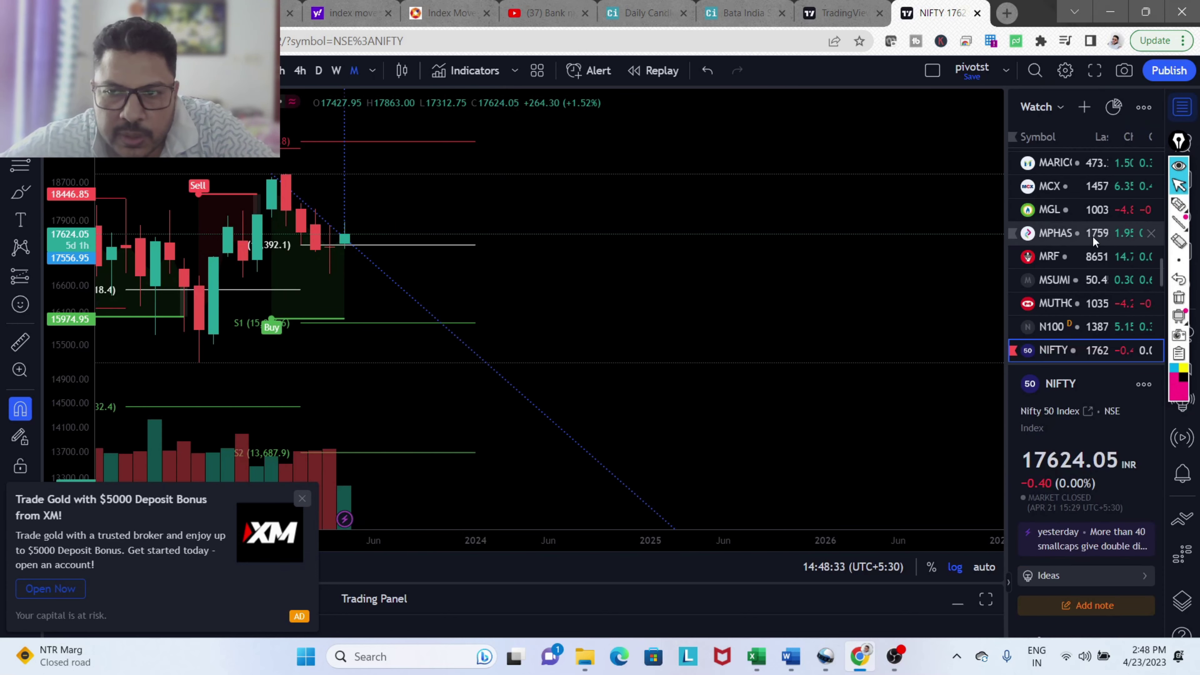
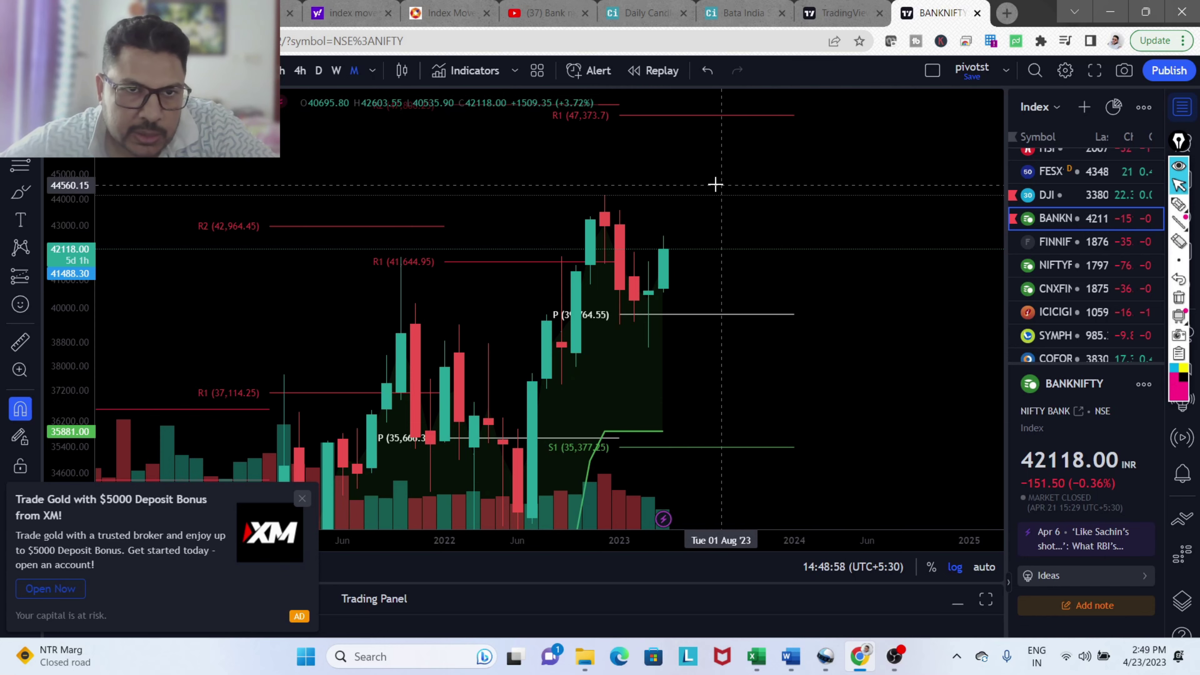
click(336, 70)
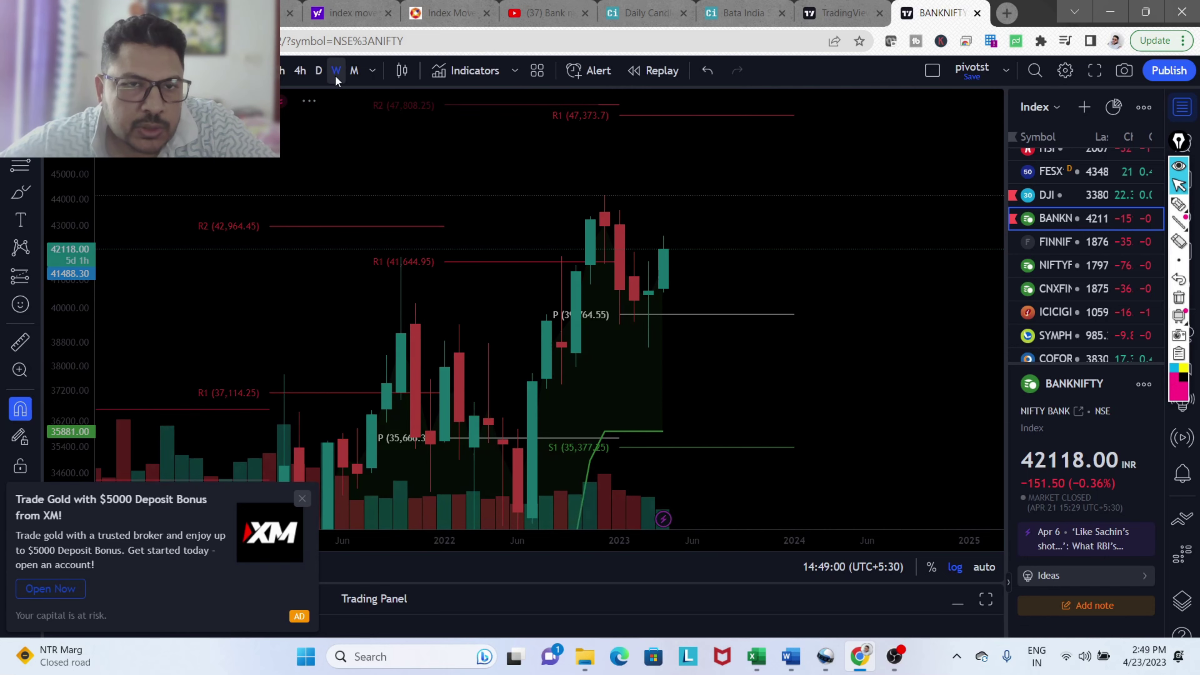
scroll(824, 232, down, 2)
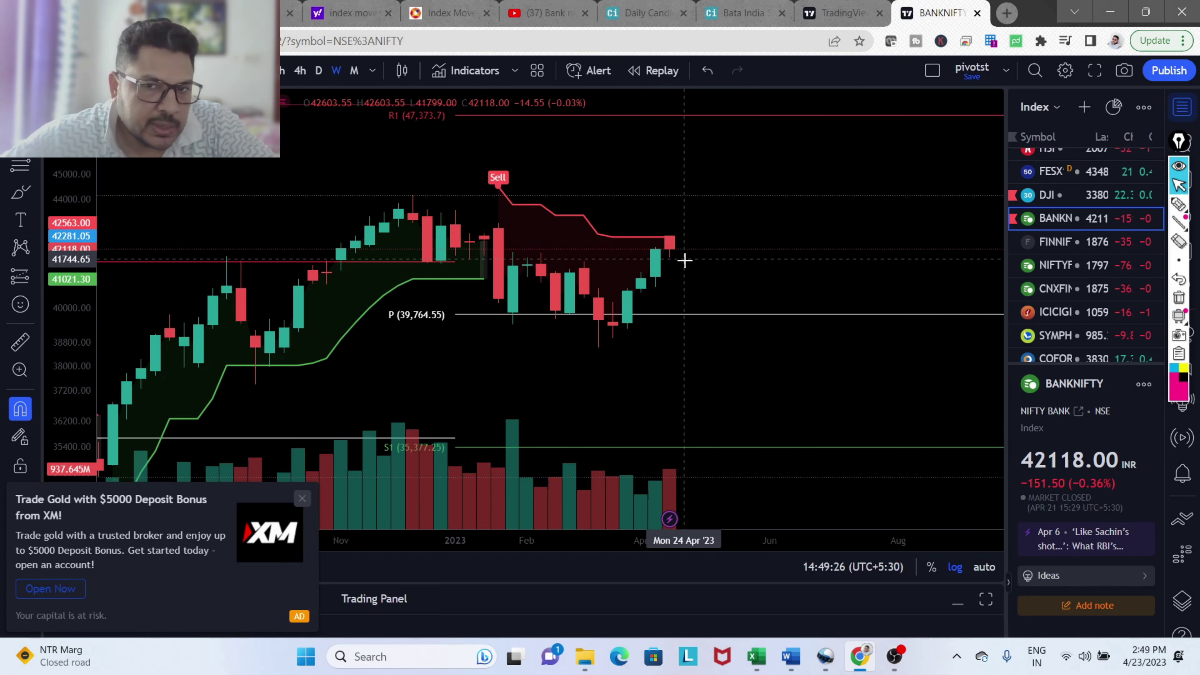
scroll(690, 172, down, 1)
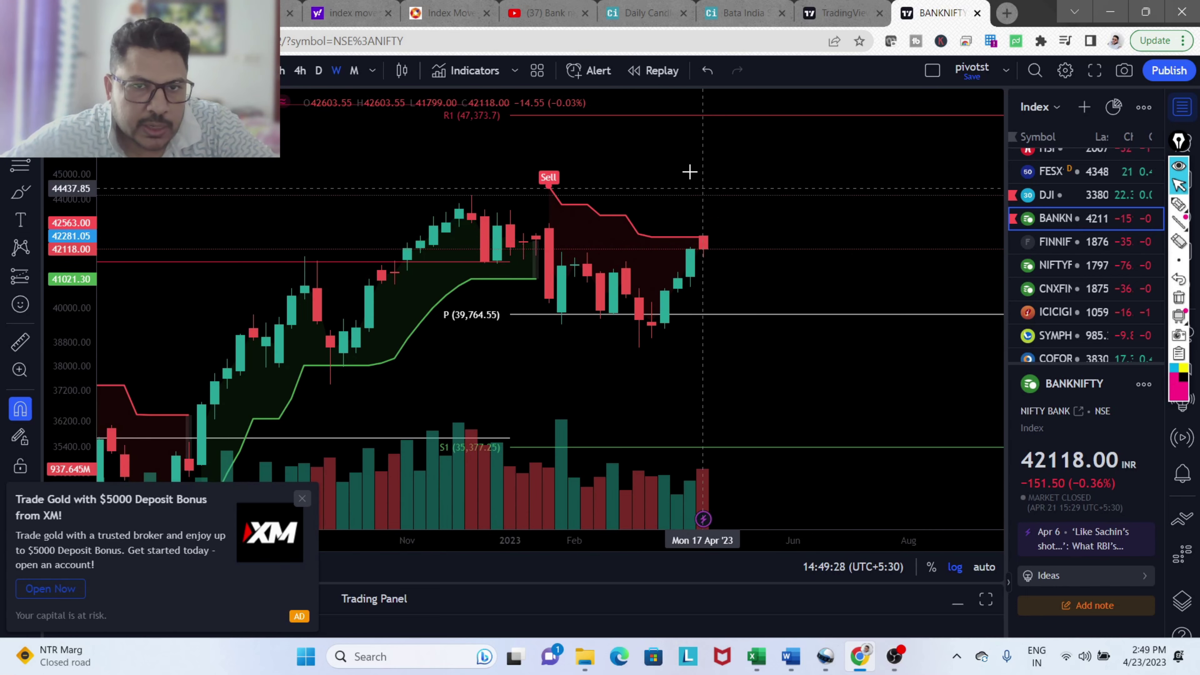
Switch the BANKNIFTY chart to the daily timeframe and adjust the price scale to examine the latest candles around R1.
click(319, 71)
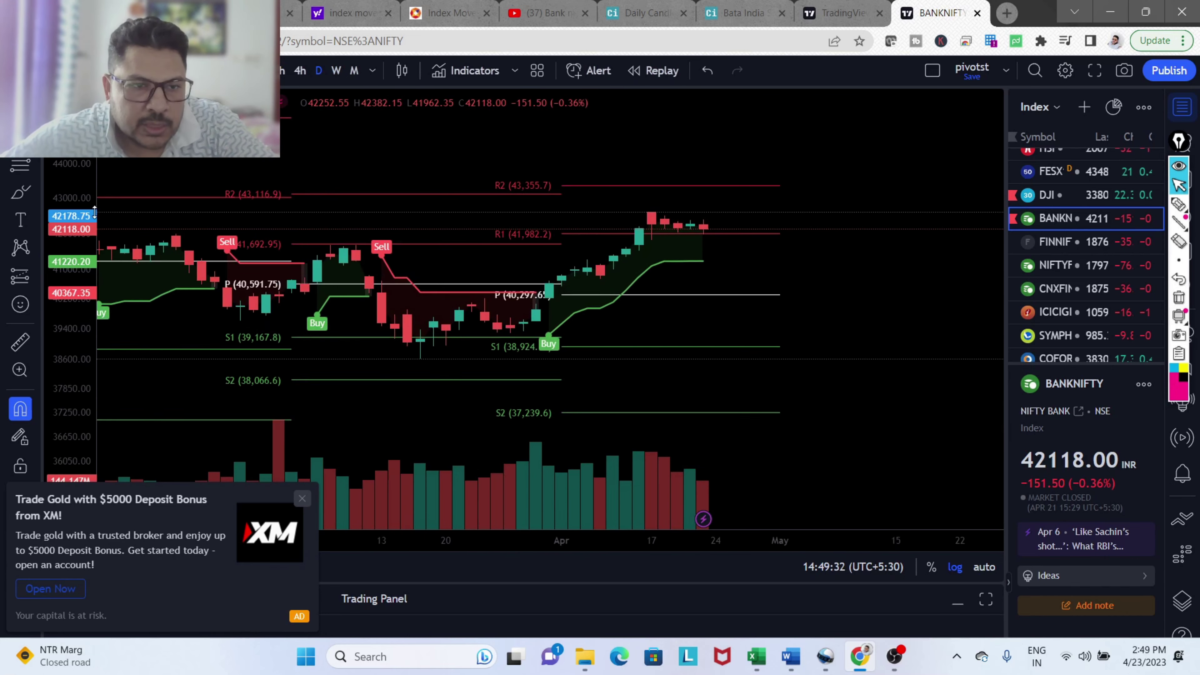
drag(94, 212, 92, 284)
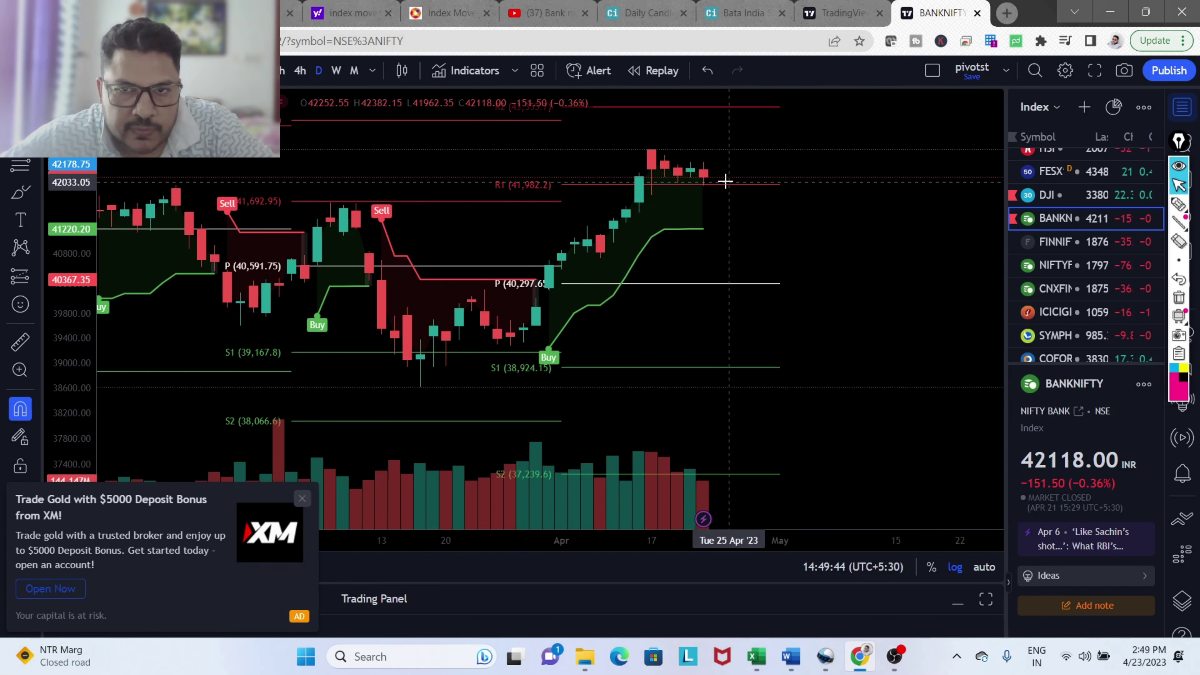
drag(800, 169, 832, 268)
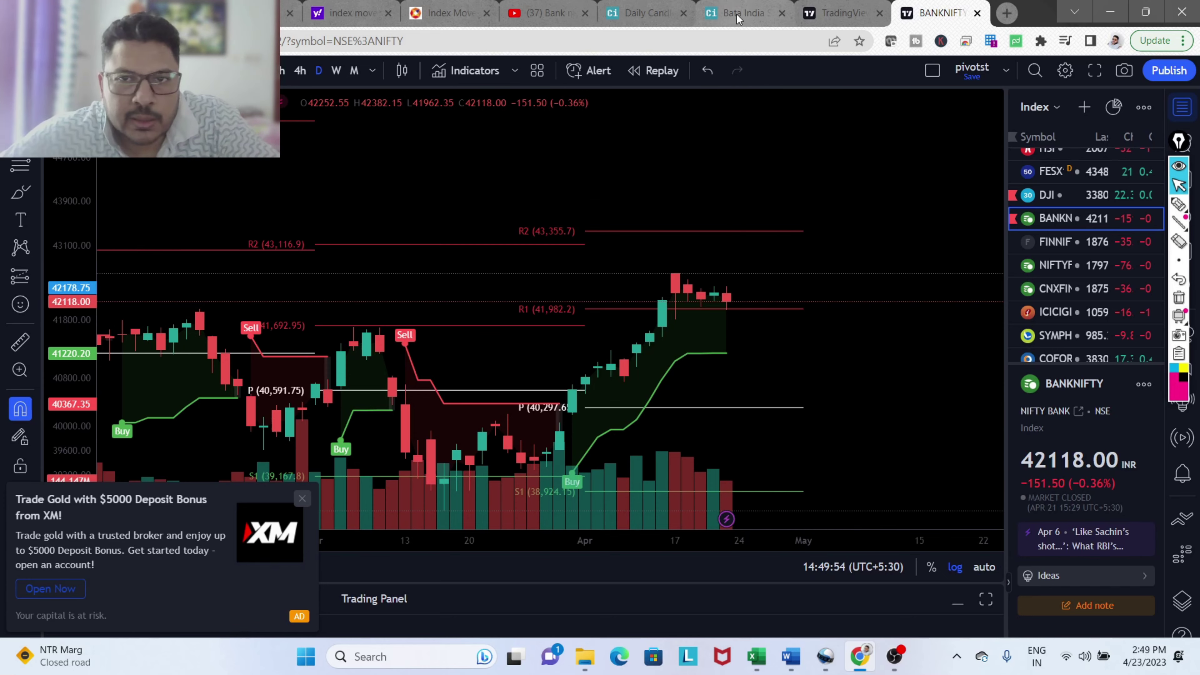
Switch to Chartink's scan for daily candles outside the Bollinger band and review the list of matching stocks.
click(695, 17)
click(690, 17)
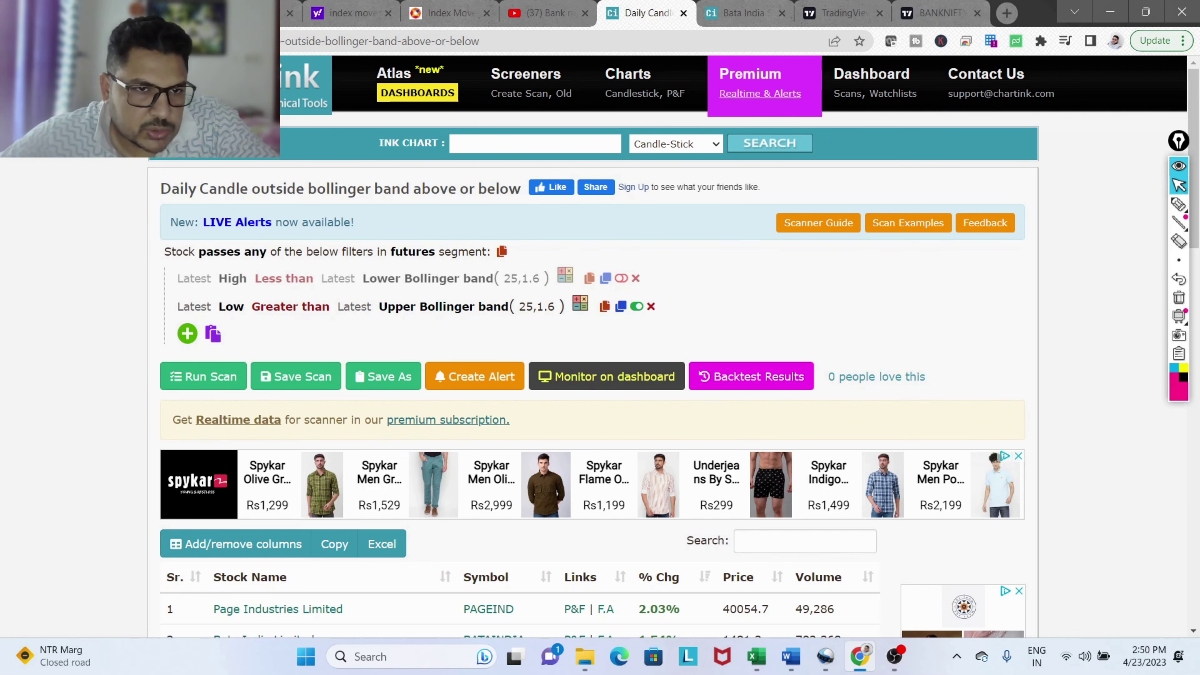
scroll(1092, 242, down, 5)
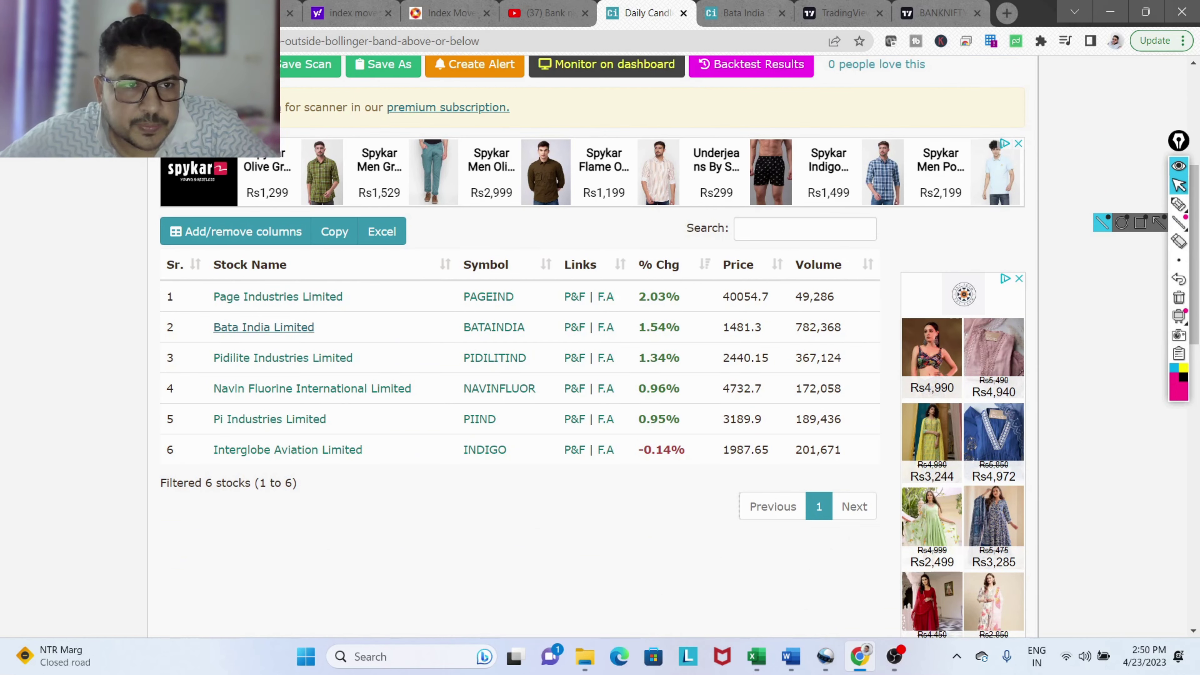
Switch to the broker's trading site and load the BATAINDIA EQ chart, framing its candles from February to April.
key(ctrl+1)
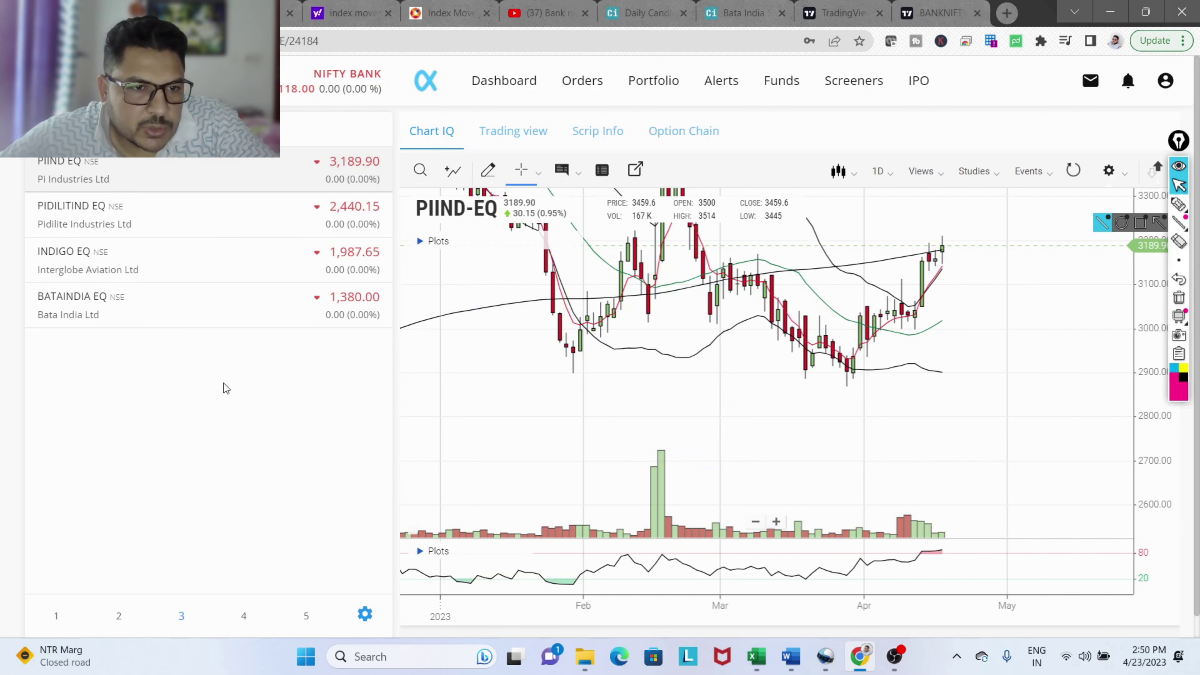
click(284, 309)
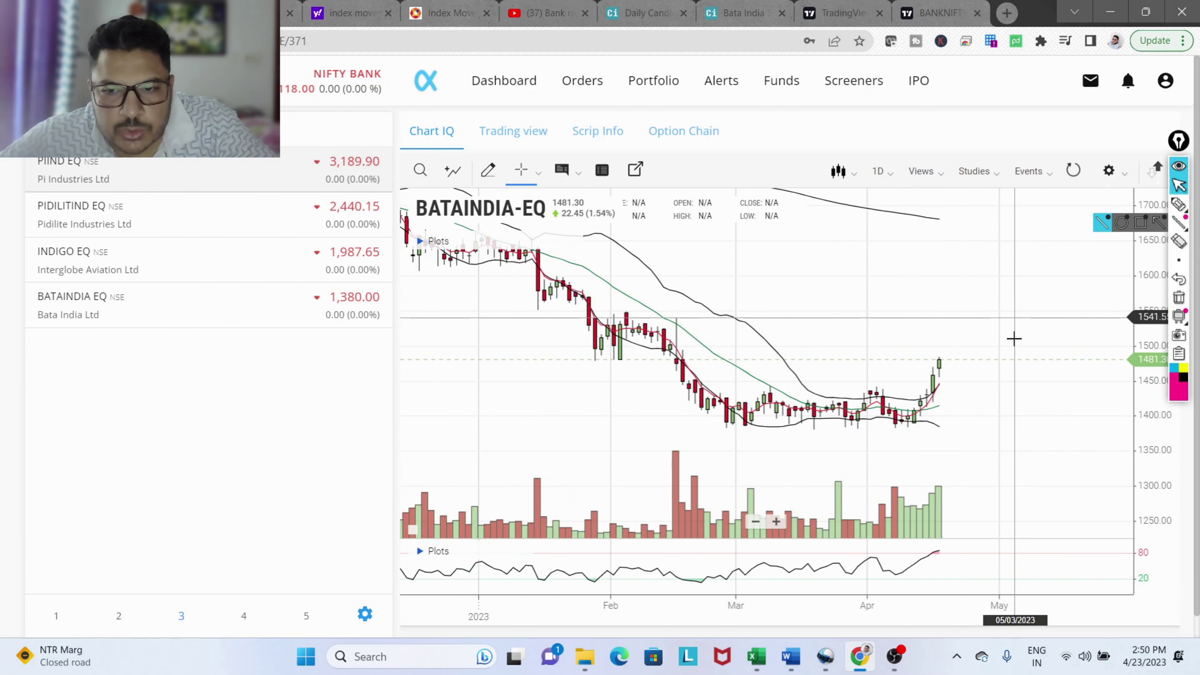
drag(1013, 338, 956, 284)
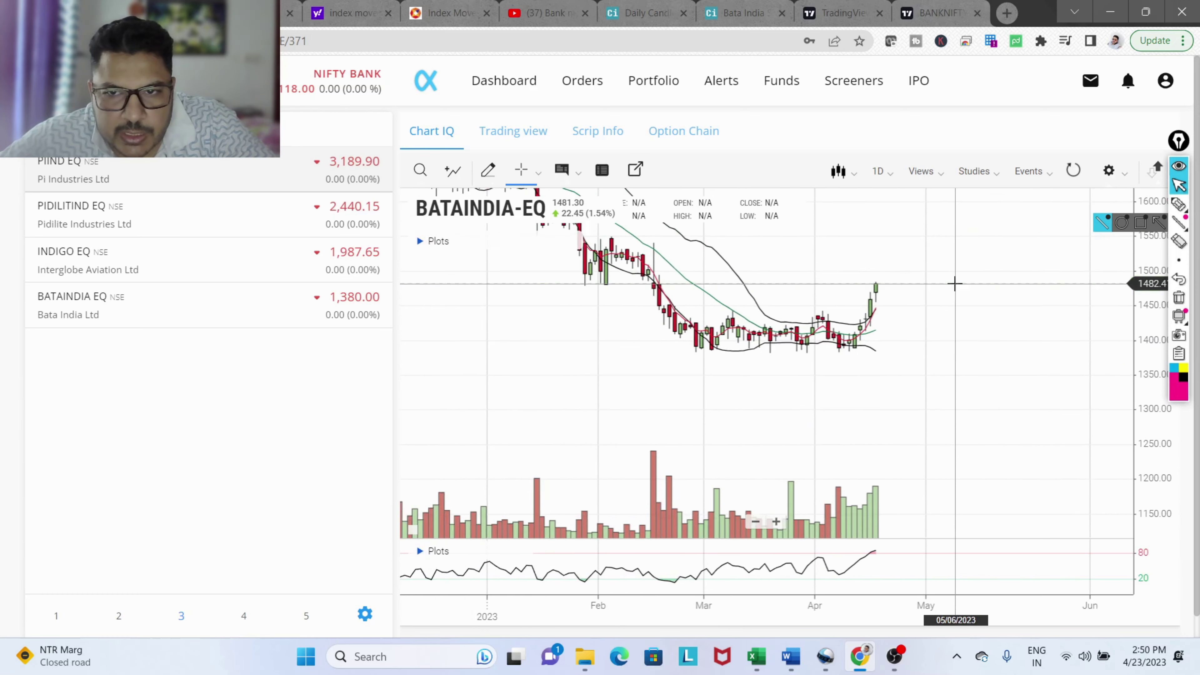
scroll(964, 307, down, 5)
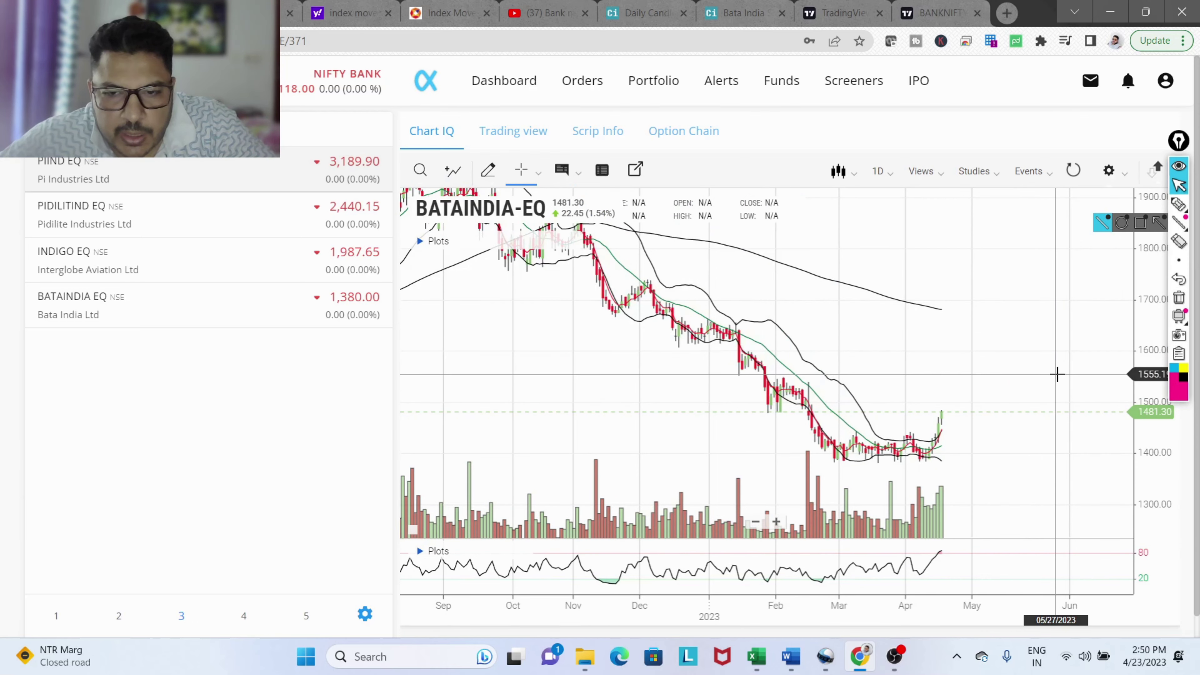
scroll(1056, 373, up, 3)
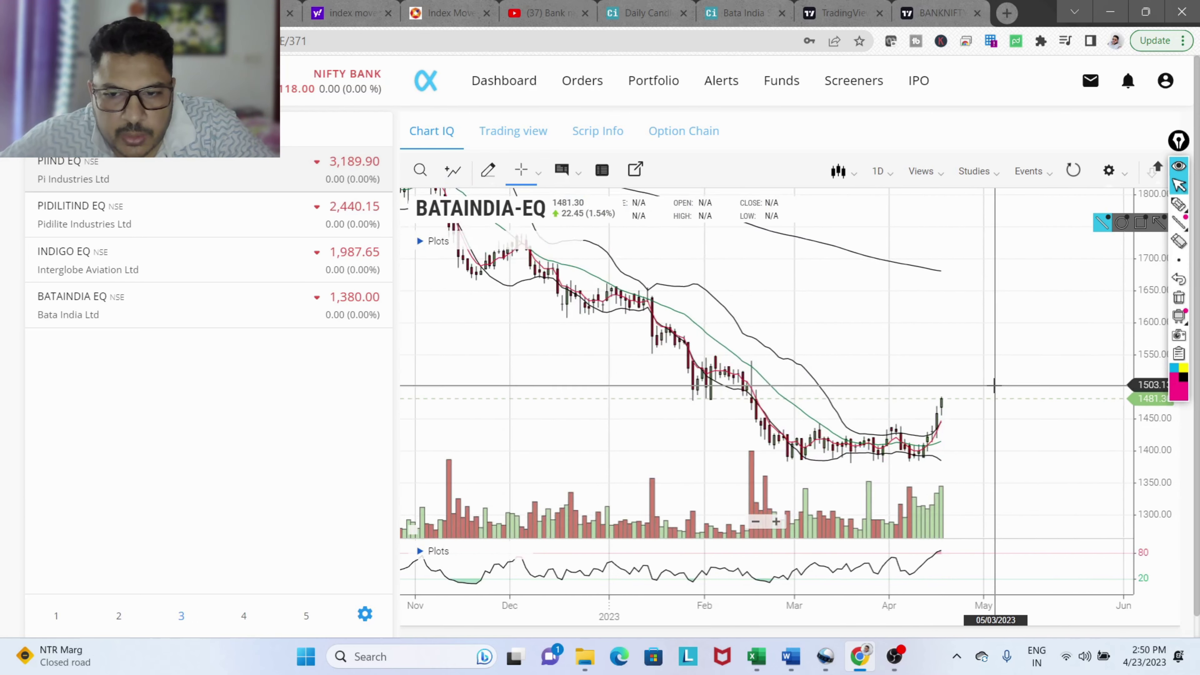
scroll(993, 385, up, 3)
Mark BATAINDIA's sideways range, sketch an arrow up to the long moving average, circle the recent volume bars, and highlight the range's lower limit.
click(1179, 204)
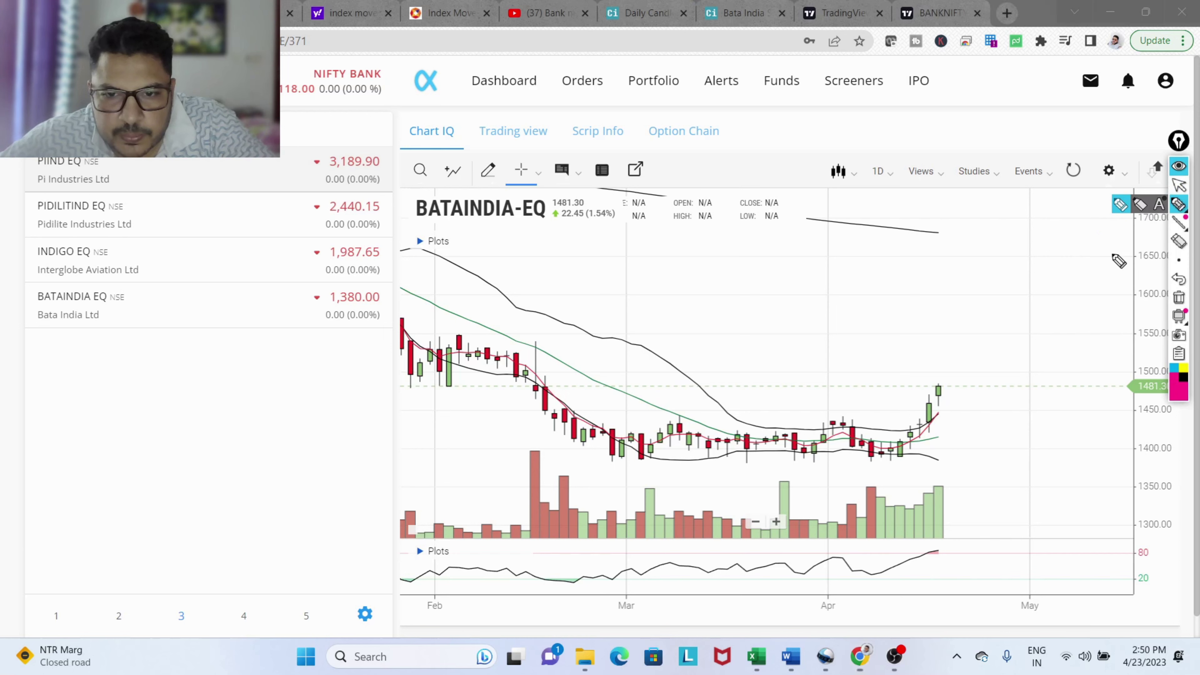
drag(614, 414, 927, 422)
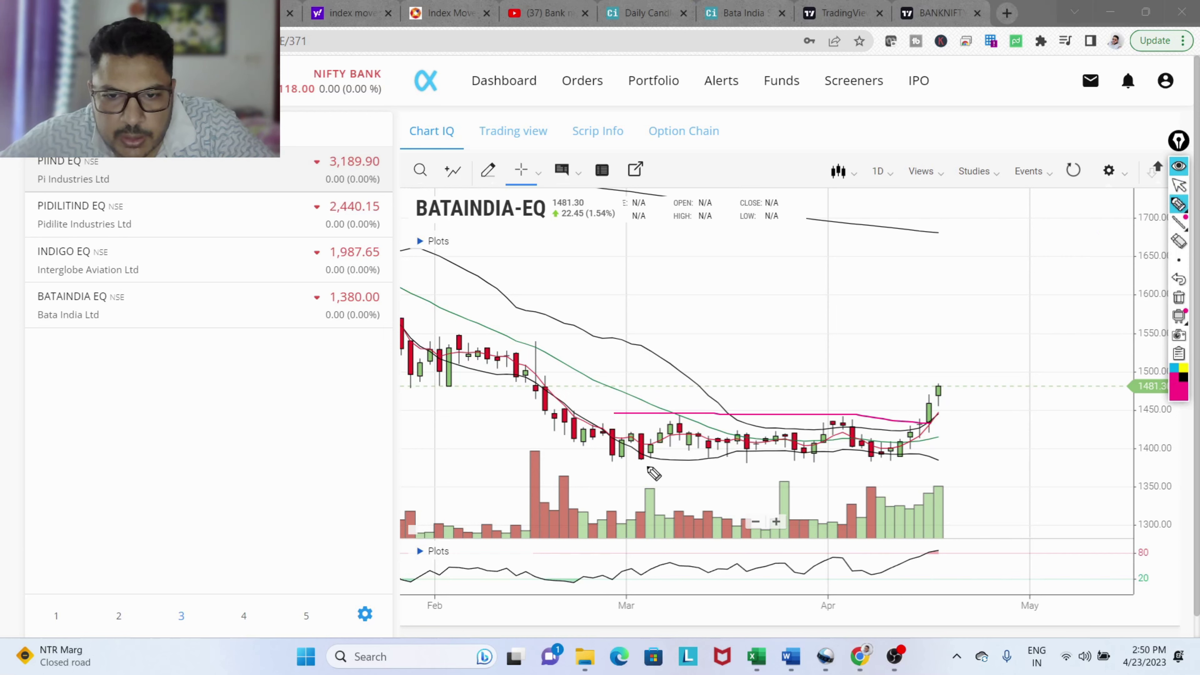
mouse_move(581, 465)
mouse_down()
mouse_move(925, 462)
mouse_move(872, 505)
mouse_move(950, 550)
mouse_move(945, 470)
mouse_up()
mouse_move(945, 390)
mouse_down()
mouse_move(958, 246)
mouse_move(1026, 238)
mouse_up()
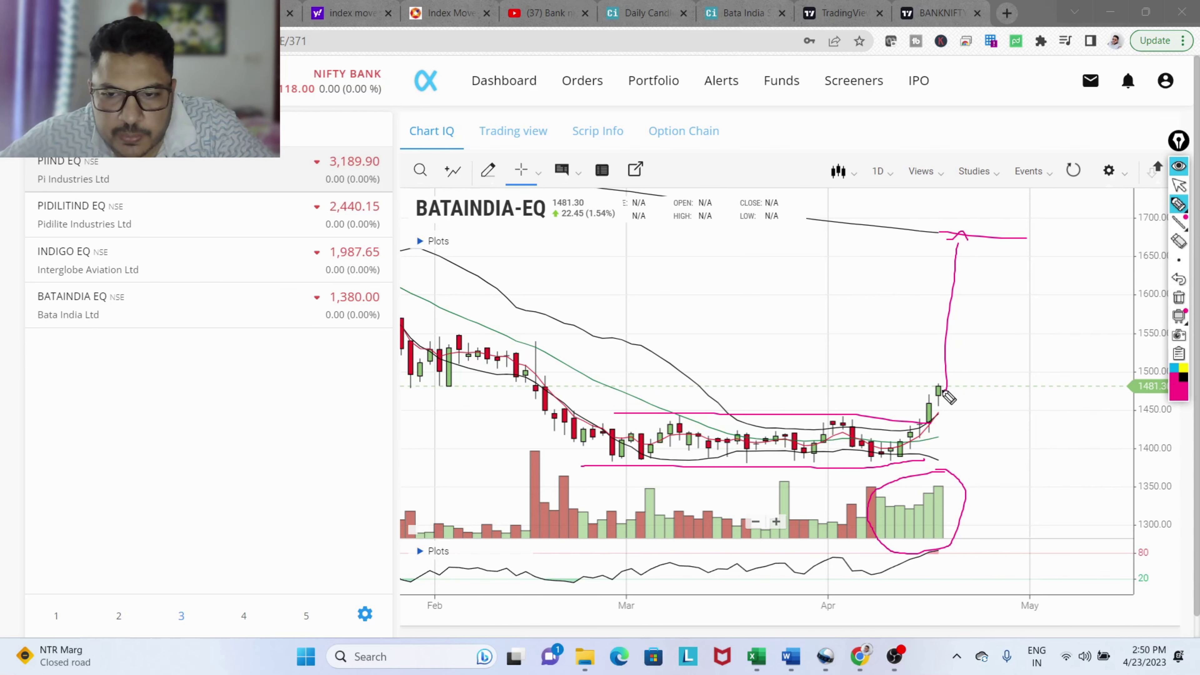
mouse_move(907, 470)
mouse_down()
mouse_move(897, 473)
mouse_move(947, 460)
mouse_move(905, 474)
mouse_move(916, 475)
mouse_up()
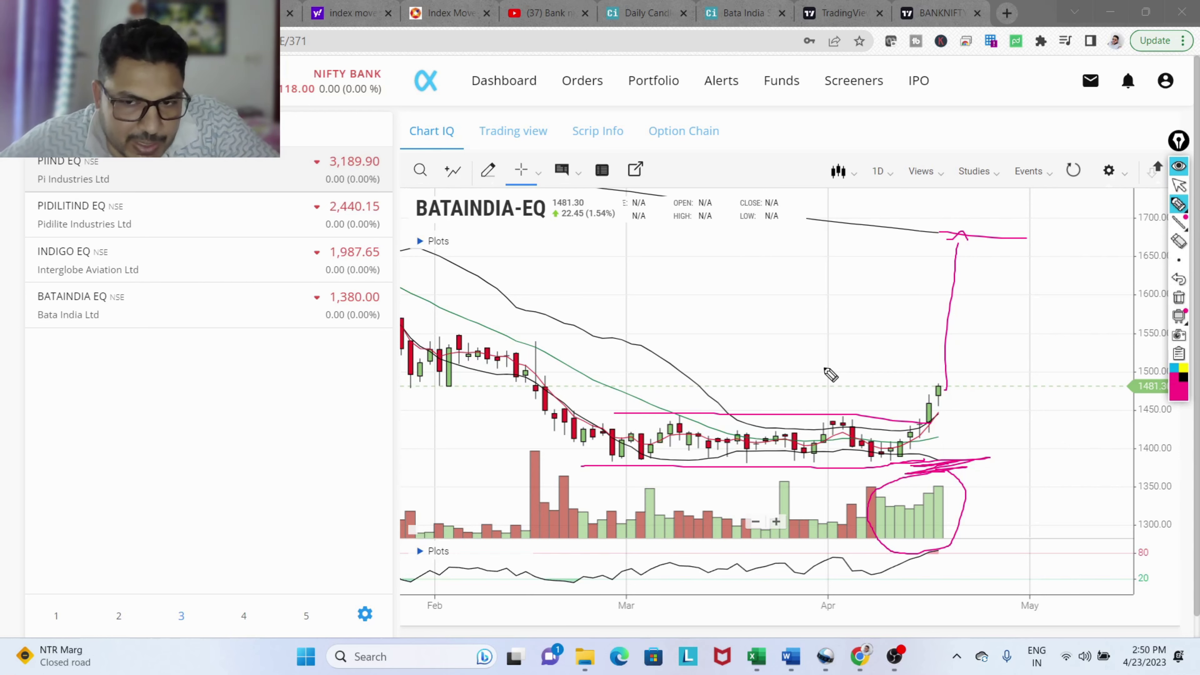
Handwrite "5K" and the division 5000 / 50 with an equals sign and tick on the chart, and clear all annotations.
mouse_move(739, 290)
mouse_down()
mouse_move(761, 309)
mouse_move(782, 300)
mouse_move(747, 326)
mouse_move(754, 340)
mouse_move(805, 317)
mouse_up()
drag(751, 351, 853, 336)
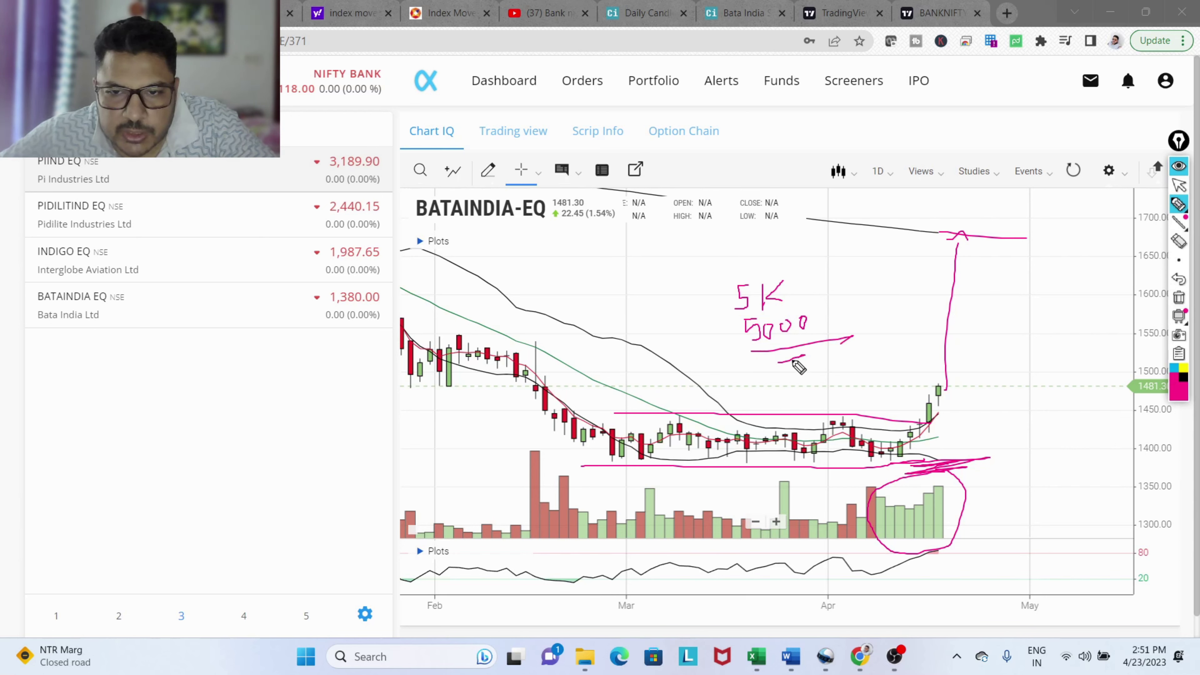
mouse_move(779, 362)
mouse_down()
mouse_move(799, 374)
mouse_move(793, 383)
mouse_move(825, 377)
mouse_up()
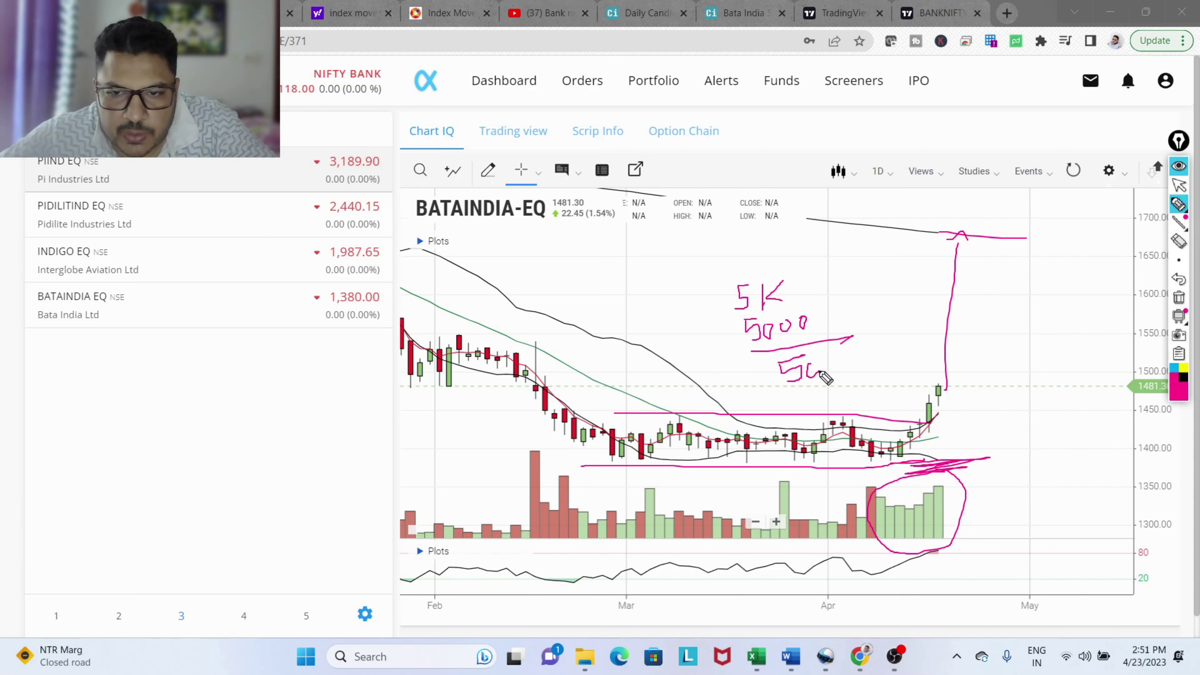
drag(862, 335, 925, 310)
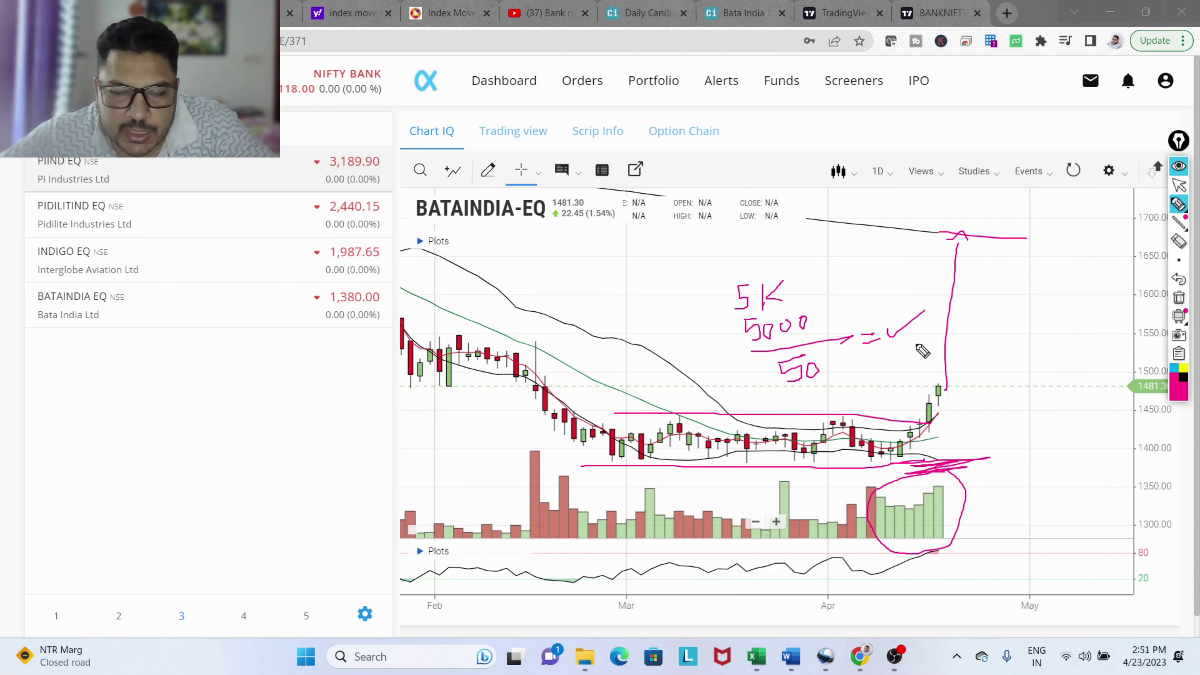
click(1179, 297)
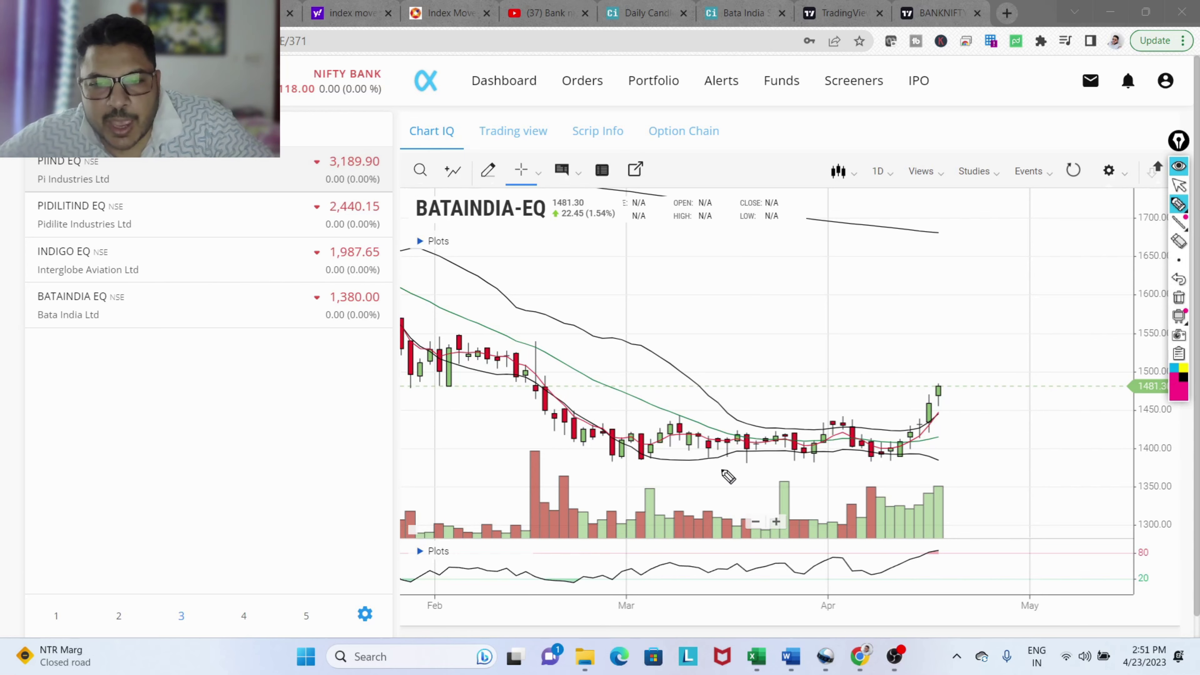
Sketch BATAINDIA's support line, a rising arrow, a target line at the long moving average and a fall below support, and clear the sketch.
mouse_move(721, 471)
mouse_down()
mouse_move(967, 467)
mouse_move(1005, 289)
mouse_move(1025, 289)
mouse_up()
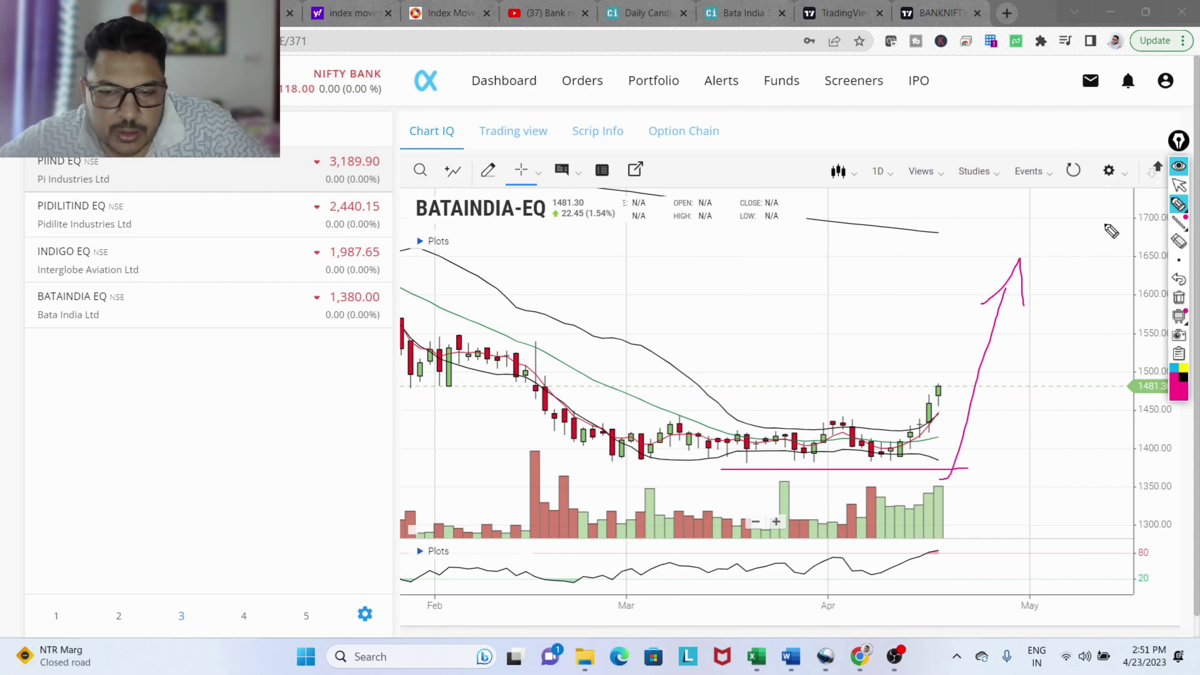
drag(958, 235, 1053, 236)
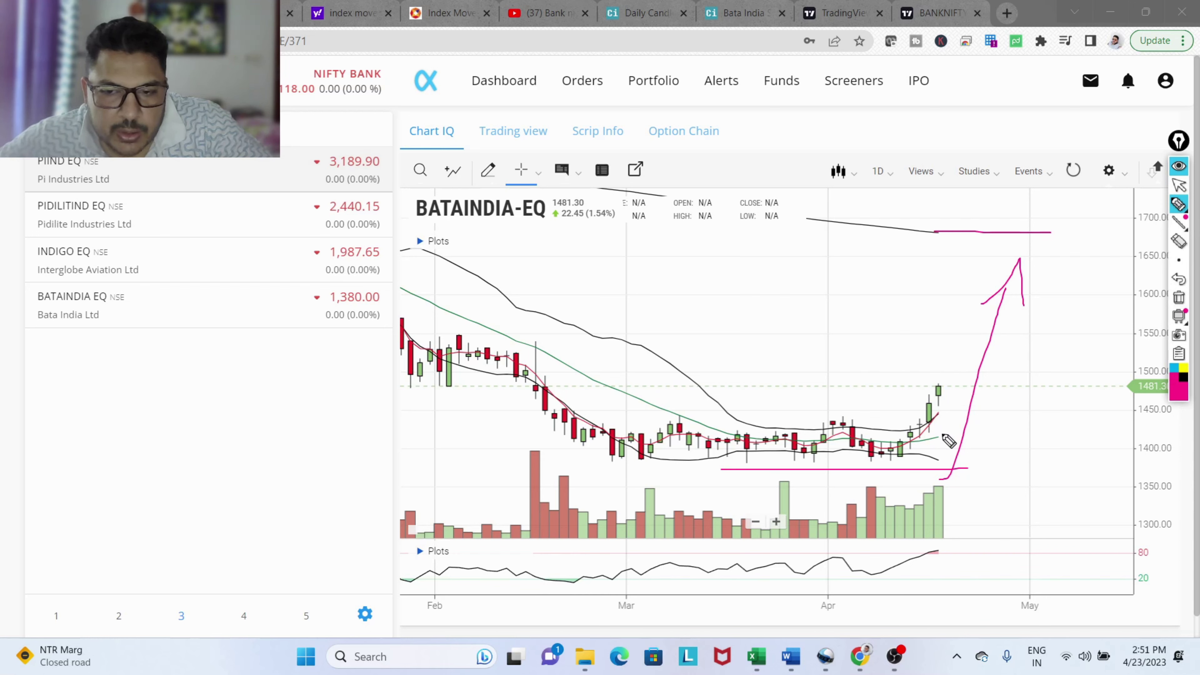
drag(943, 436, 971, 550)
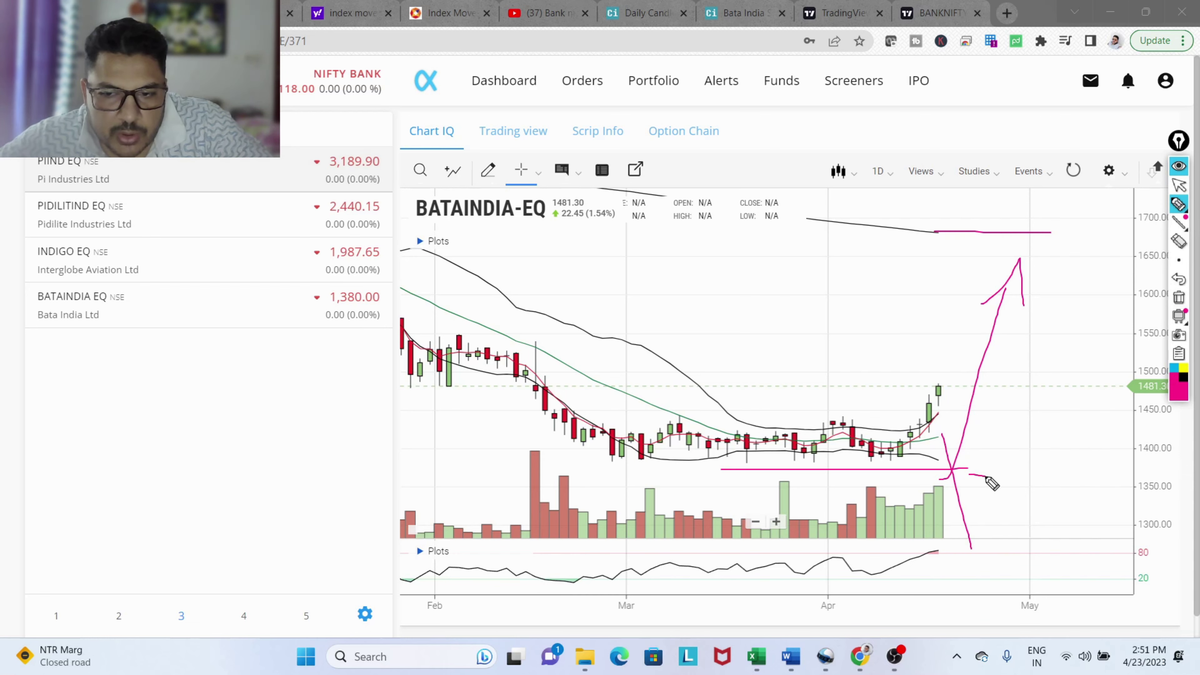
click(1183, 301)
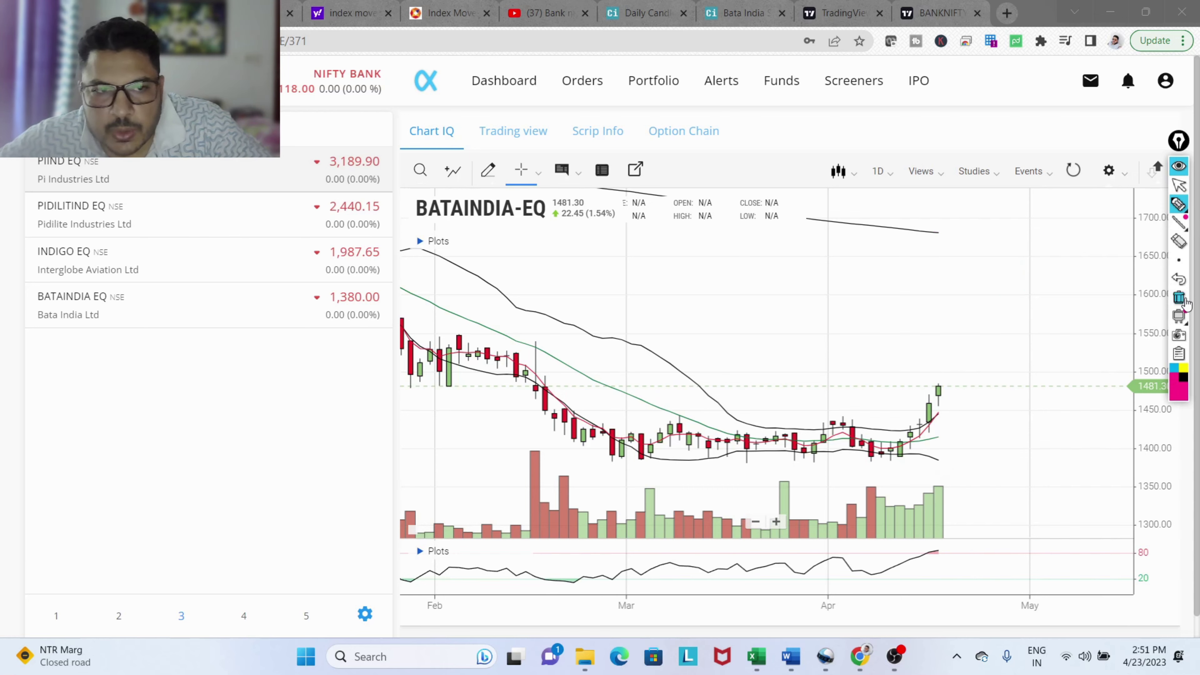
click(1175, 226)
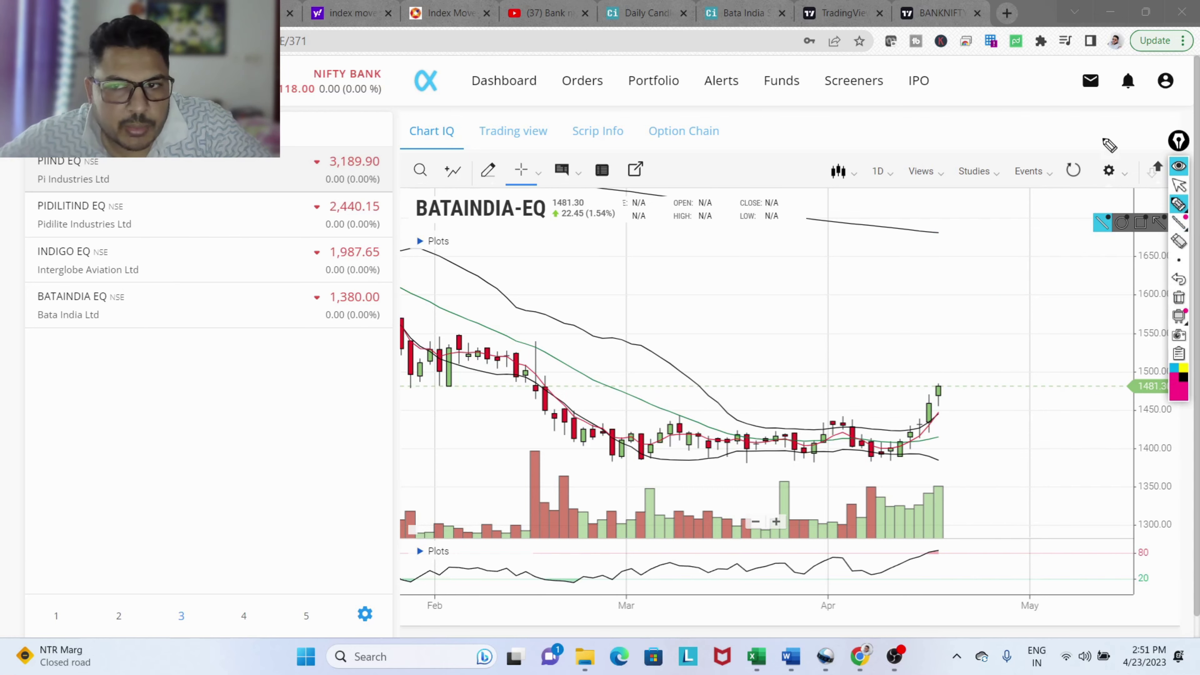
Load the INDIGO EQ chart from the watchlist and frame its candles from February to April.
click(1179, 185)
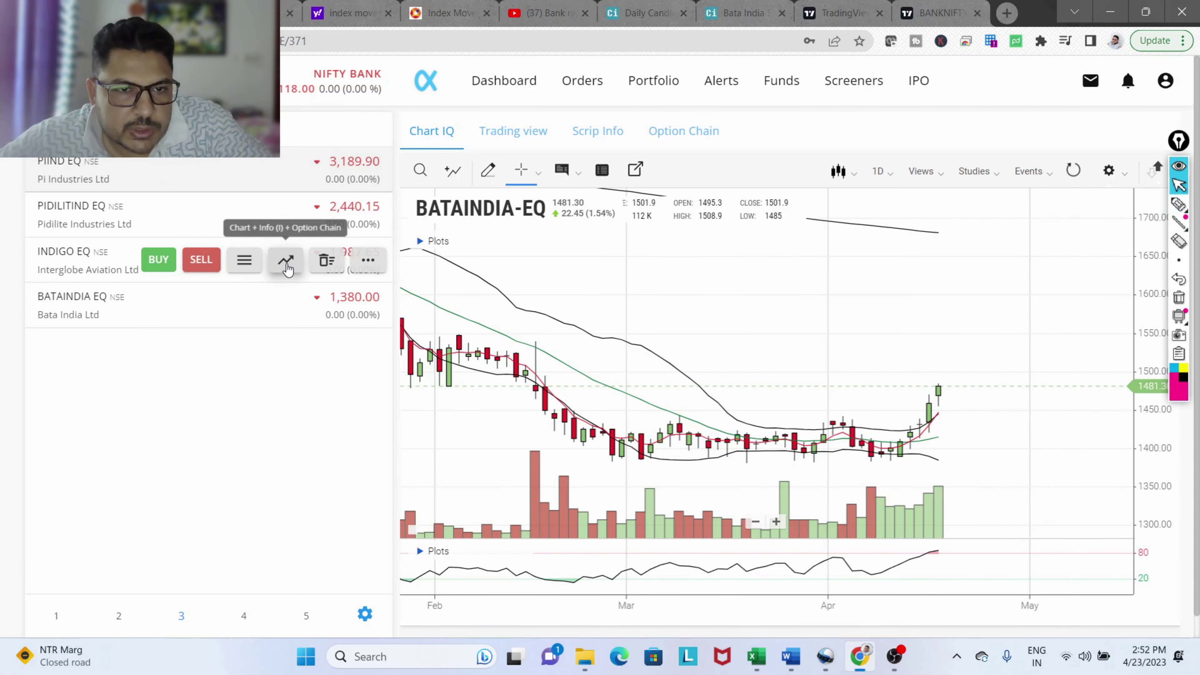
click(285, 261)
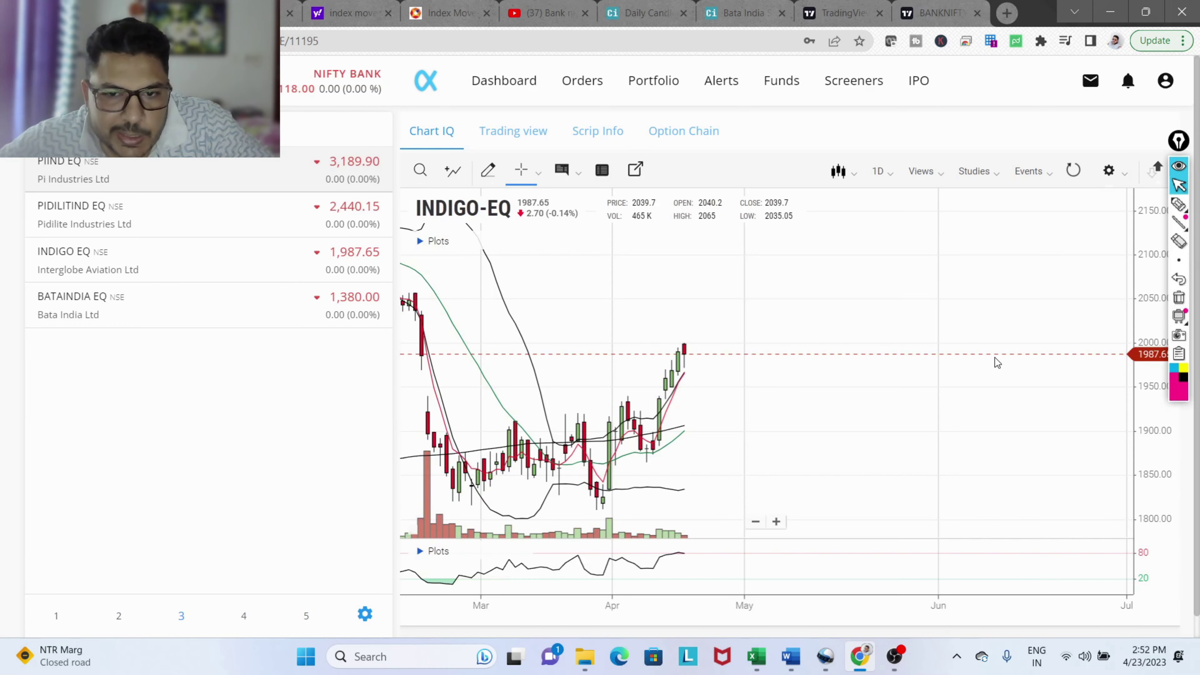
scroll(994, 357, down, 3)
drag(781, 343, 956, 337)
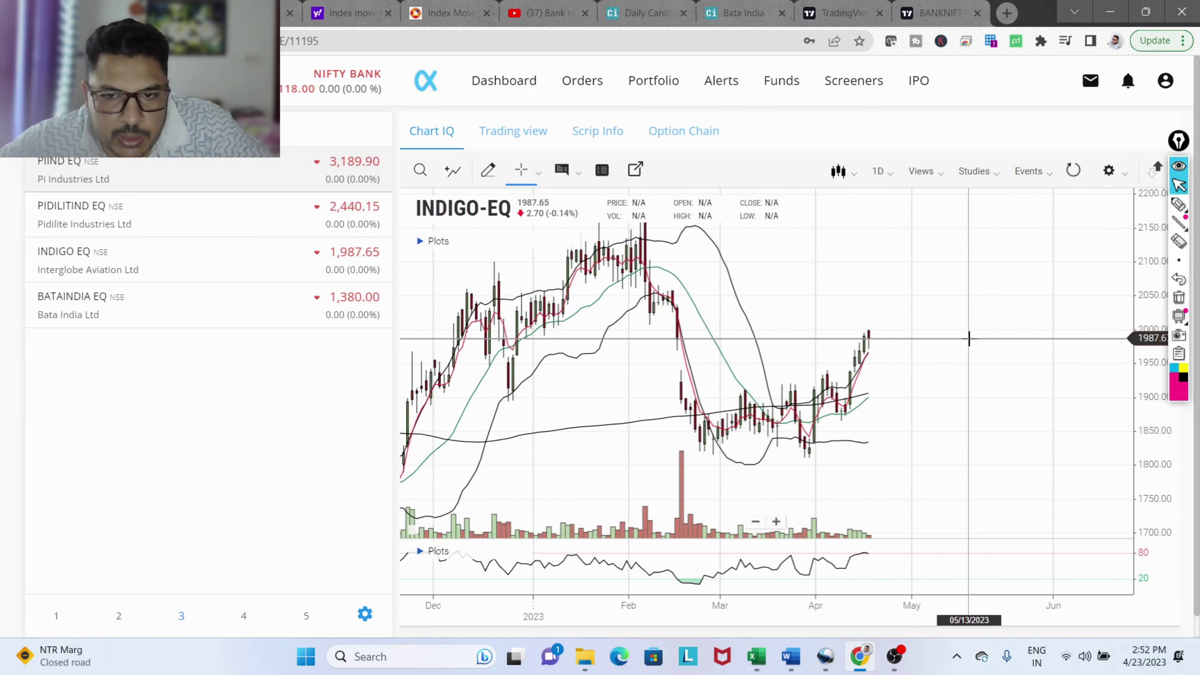
scroll(968, 338, up, 3)
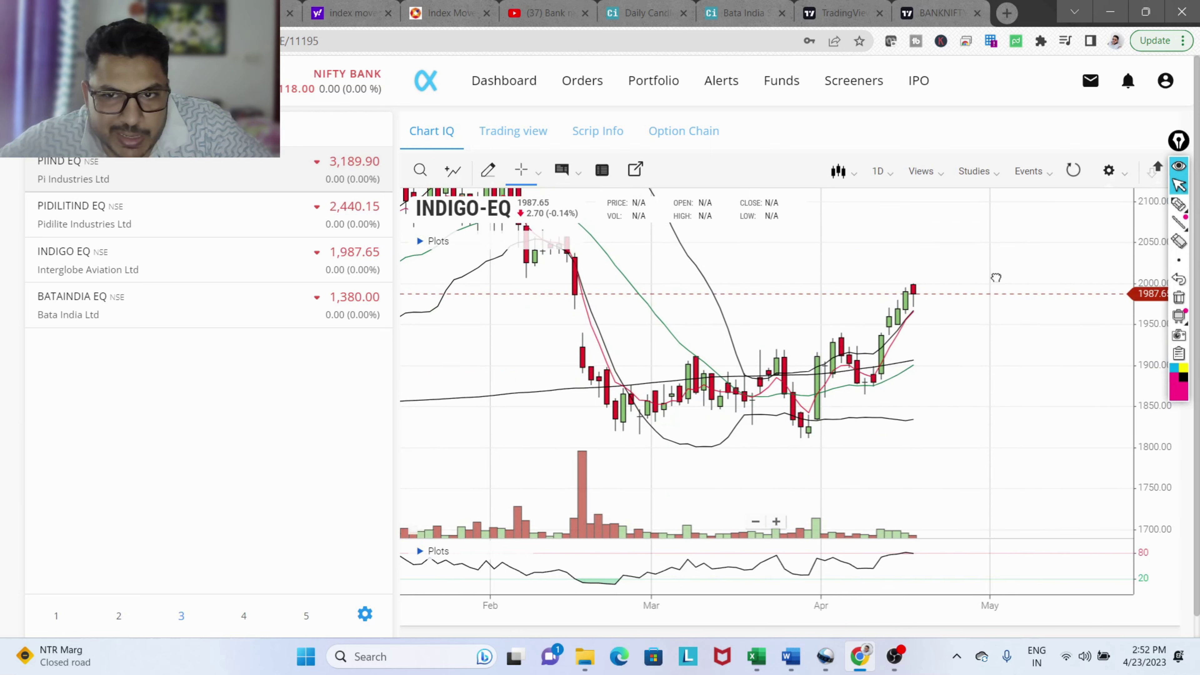
Label INDIGO's long moving average "200", mark the range's upper and lower limits, sketch a rising arrow, and clear the annotations.
click(1178, 204)
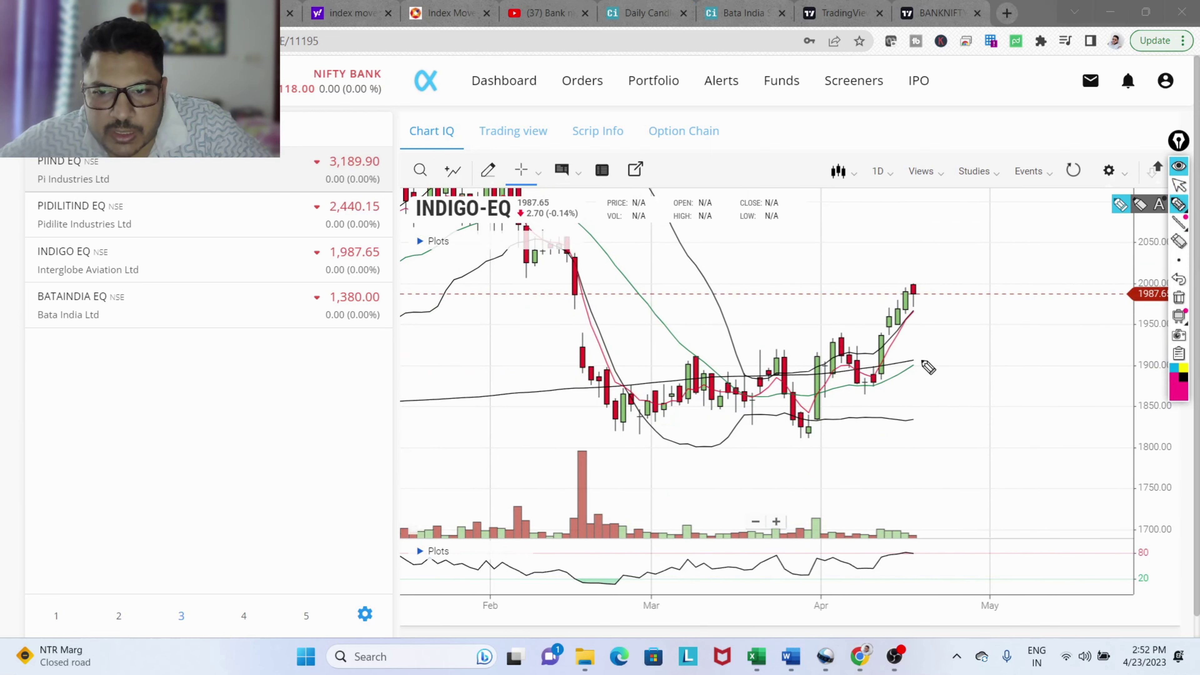
mouse_move(921, 360)
mouse_down()
mouse_move(960, 355)
mouse_move(972, 366)
mouse_move(1013, 341)
mouse_up()
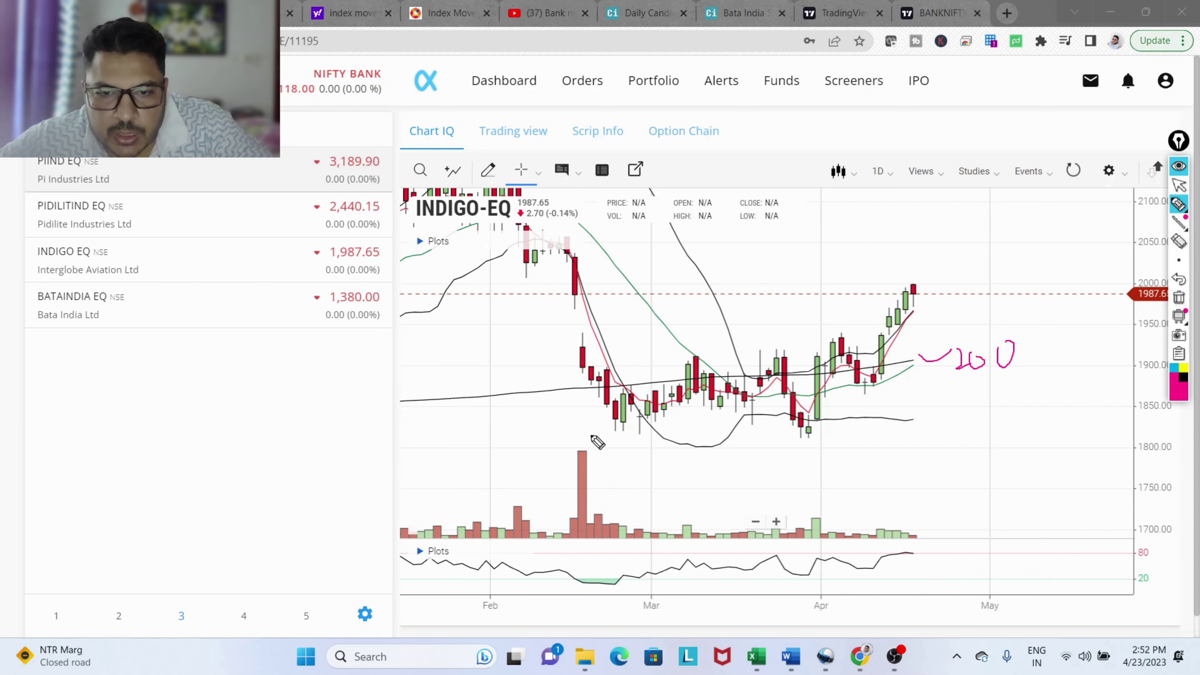
drag(591, 437, 953, 436)
drag(575, 372, 663, 374)
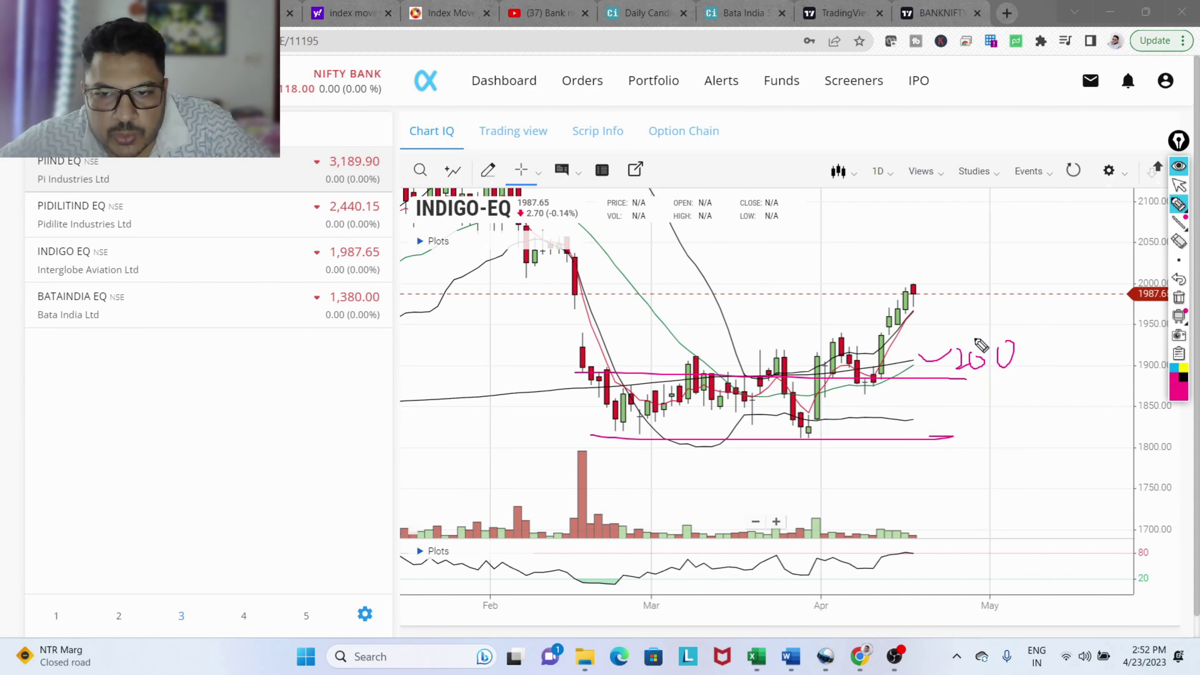
mouse_move(916, 347)
mouse_down()
mouse_move(961, 278)
mouse_move(988, 268)
mouse_up()
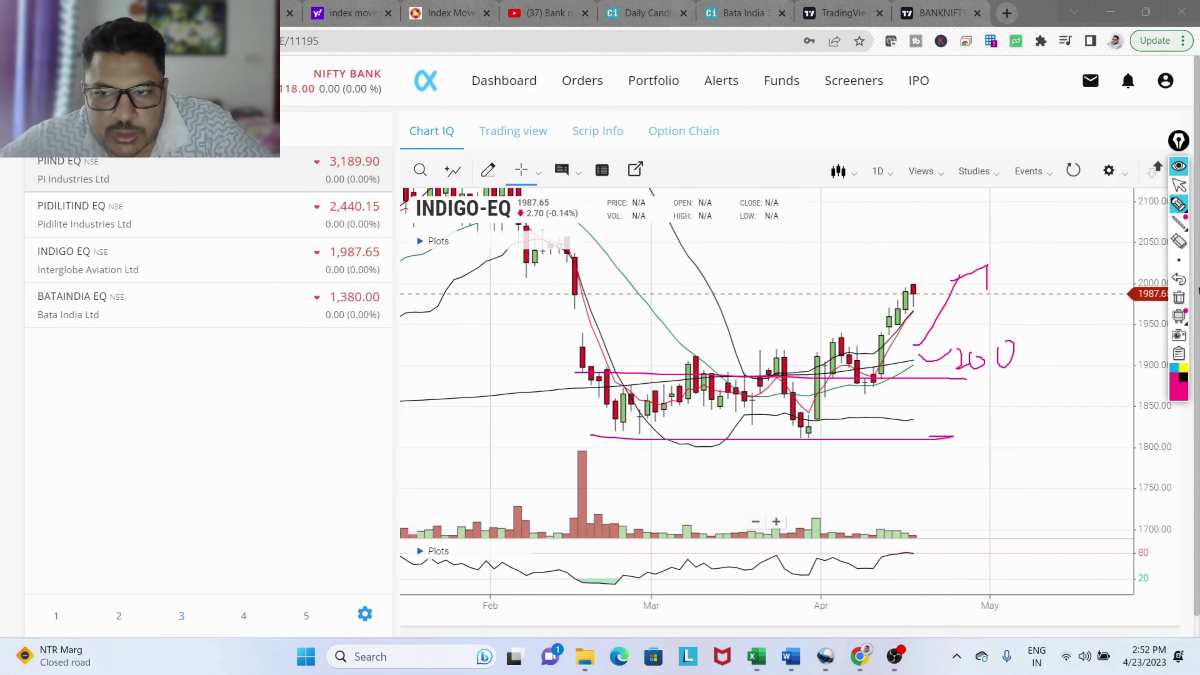
click(1180, 297)
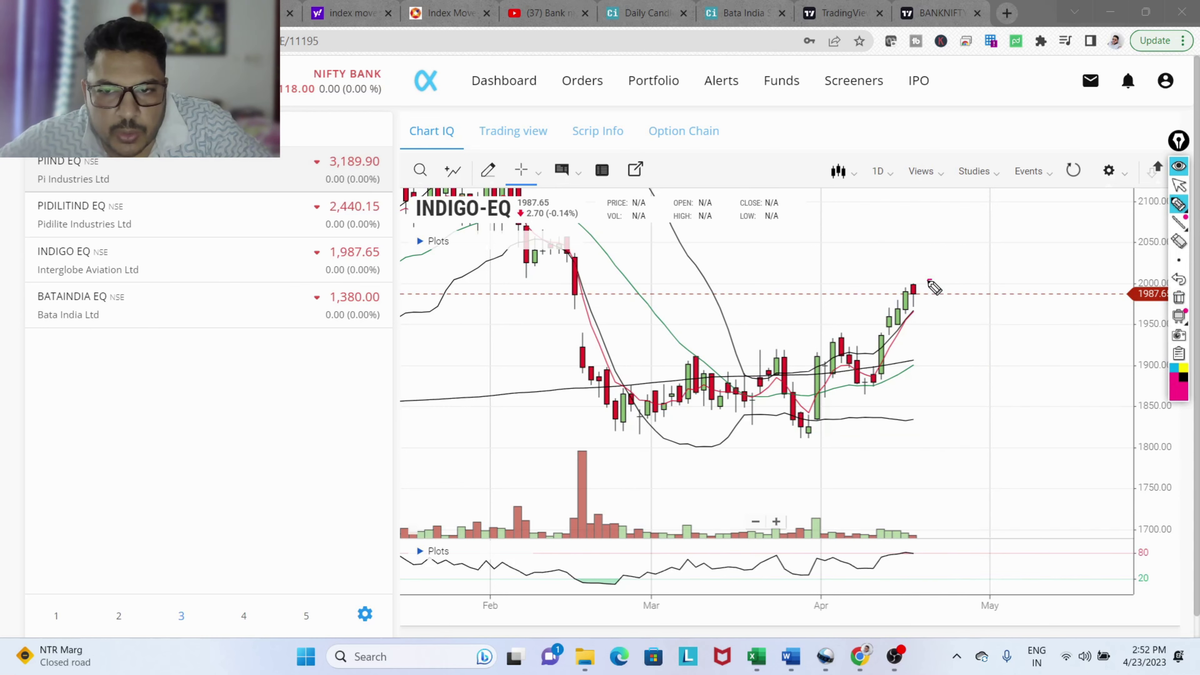
drag(931, 279, 926, 298)
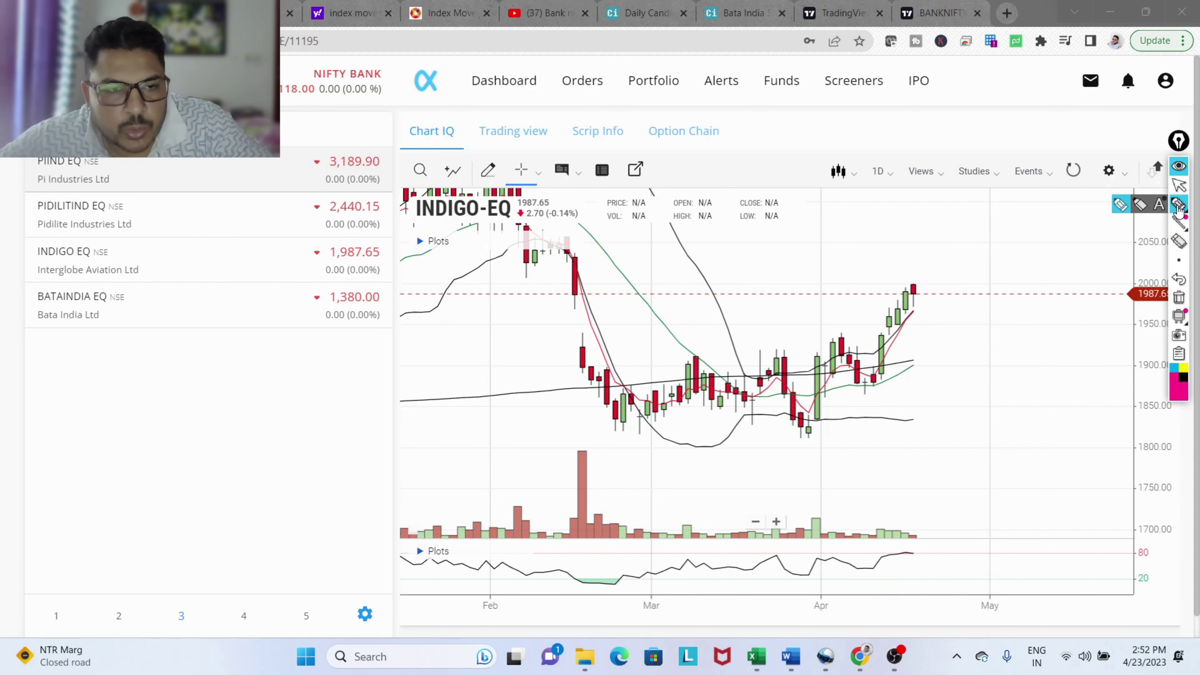
Review INDIGO's candles back to October, and load the PIDILITIND EQ chart framed from February to April.
click(1180, 188)
scroll(1053, 284, down, 5)
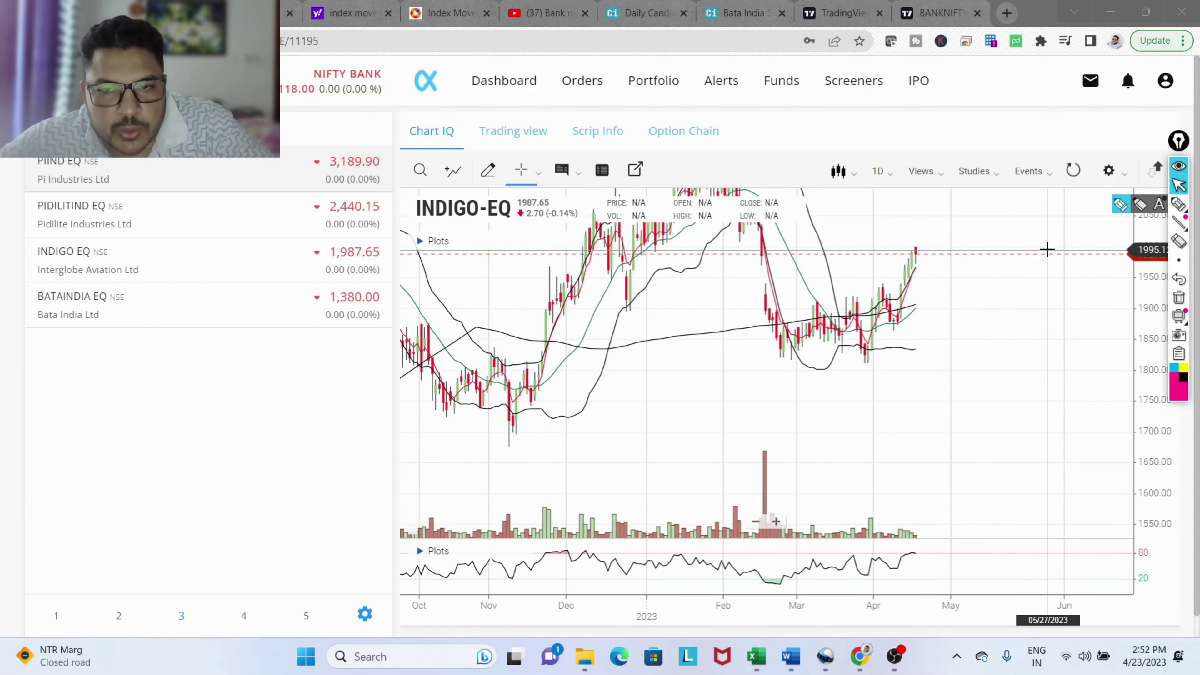
drag(1056, 350, 1058, 327)
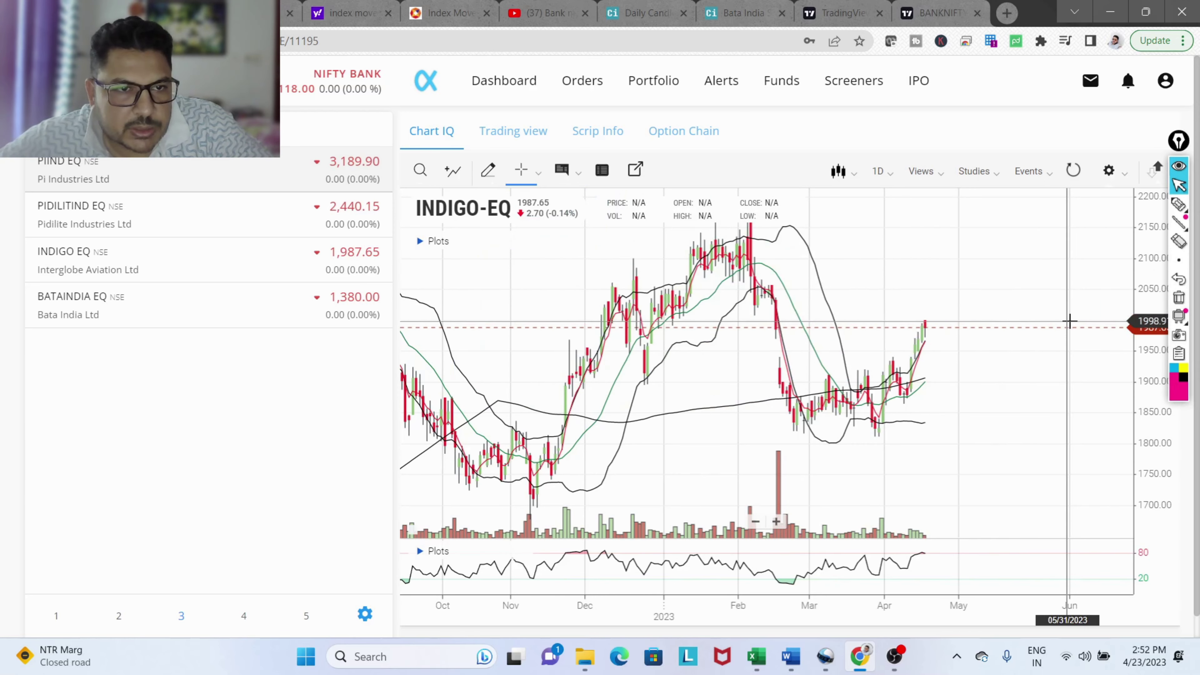
mouse_move(274, 226)
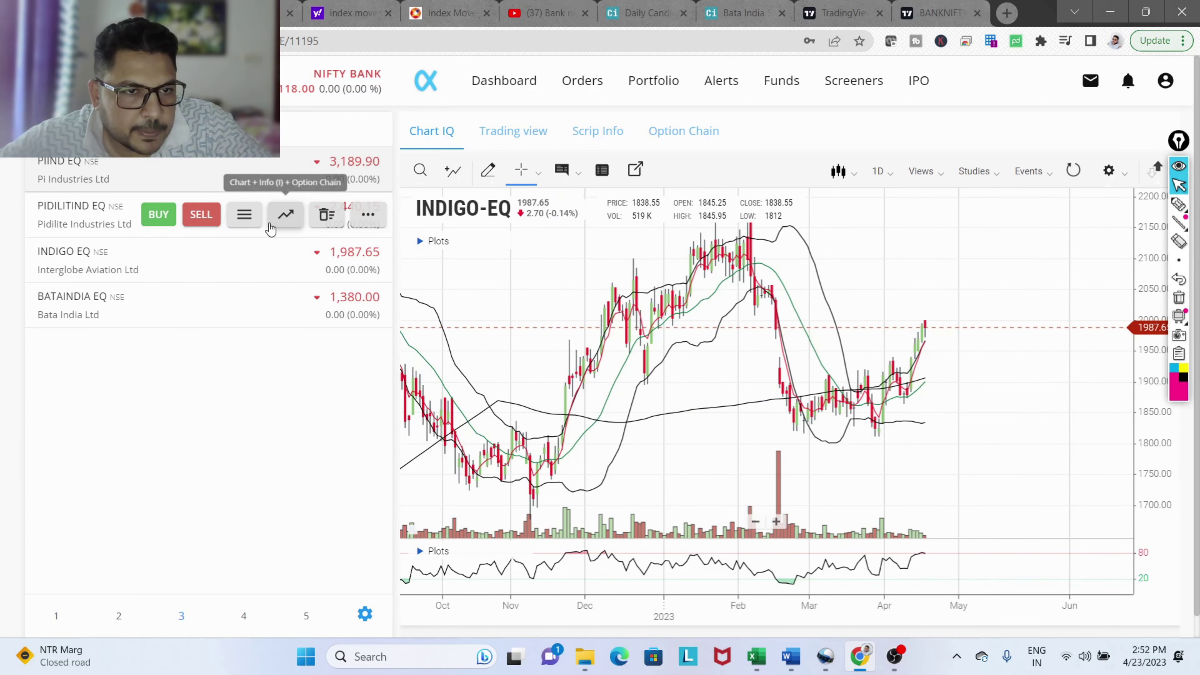
click(285, 215)
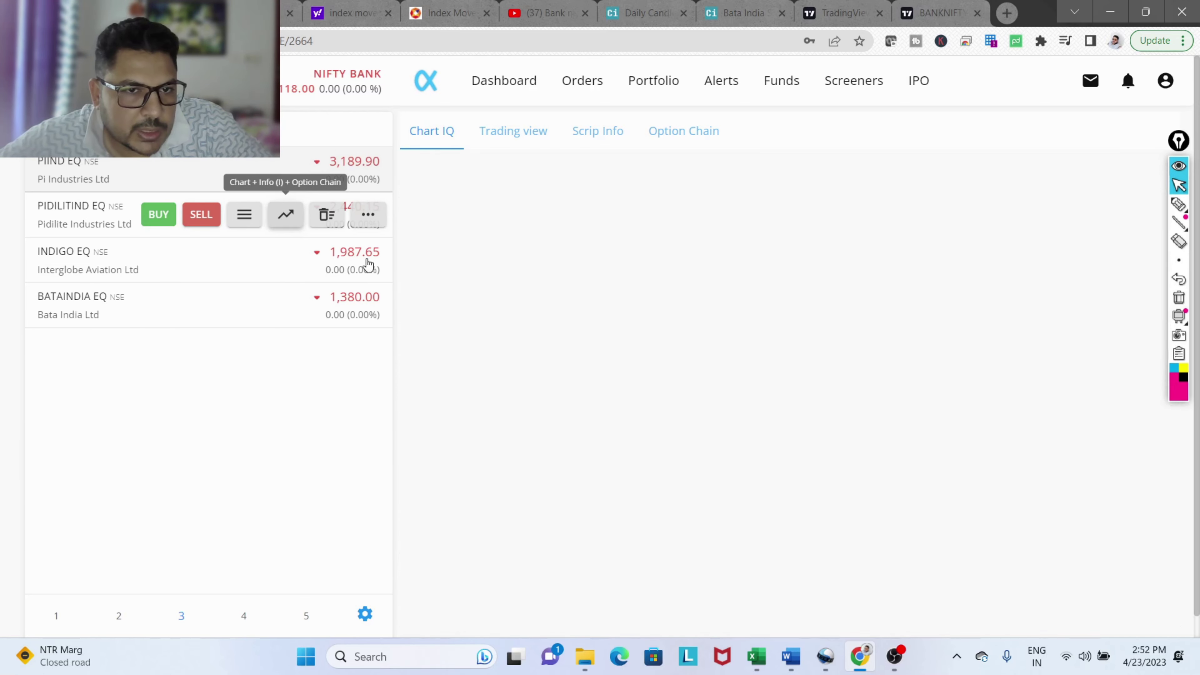
scroll(956, 348, down, 5)
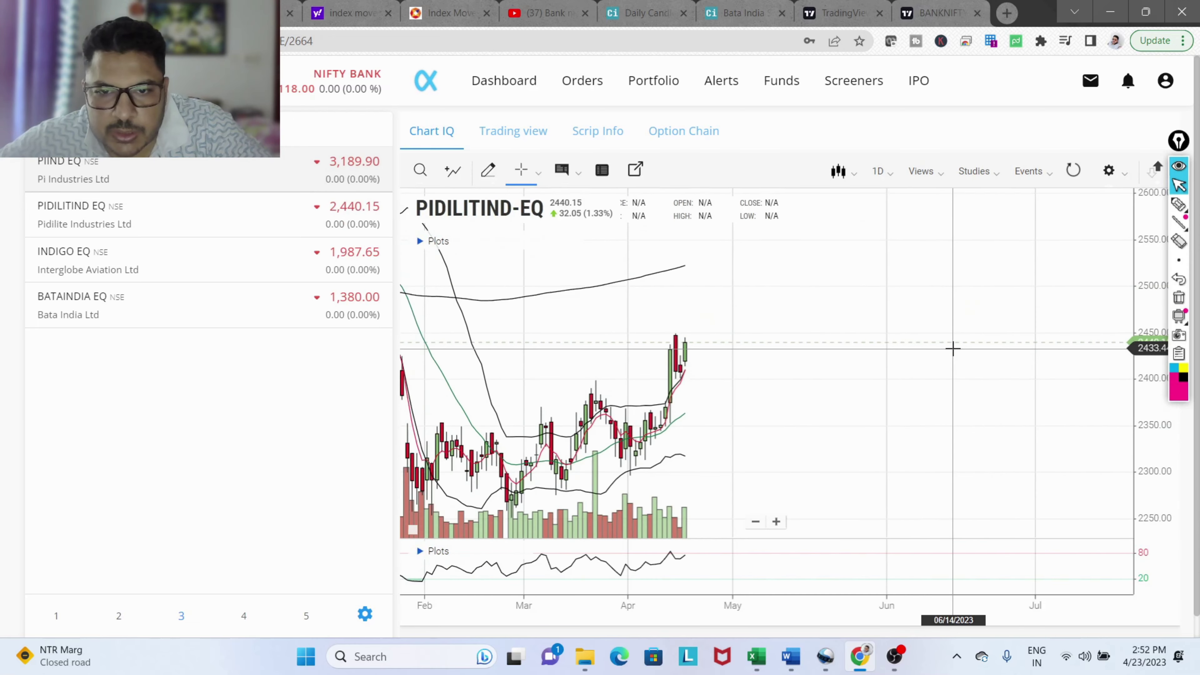
scroll(979, 324, up, 3)
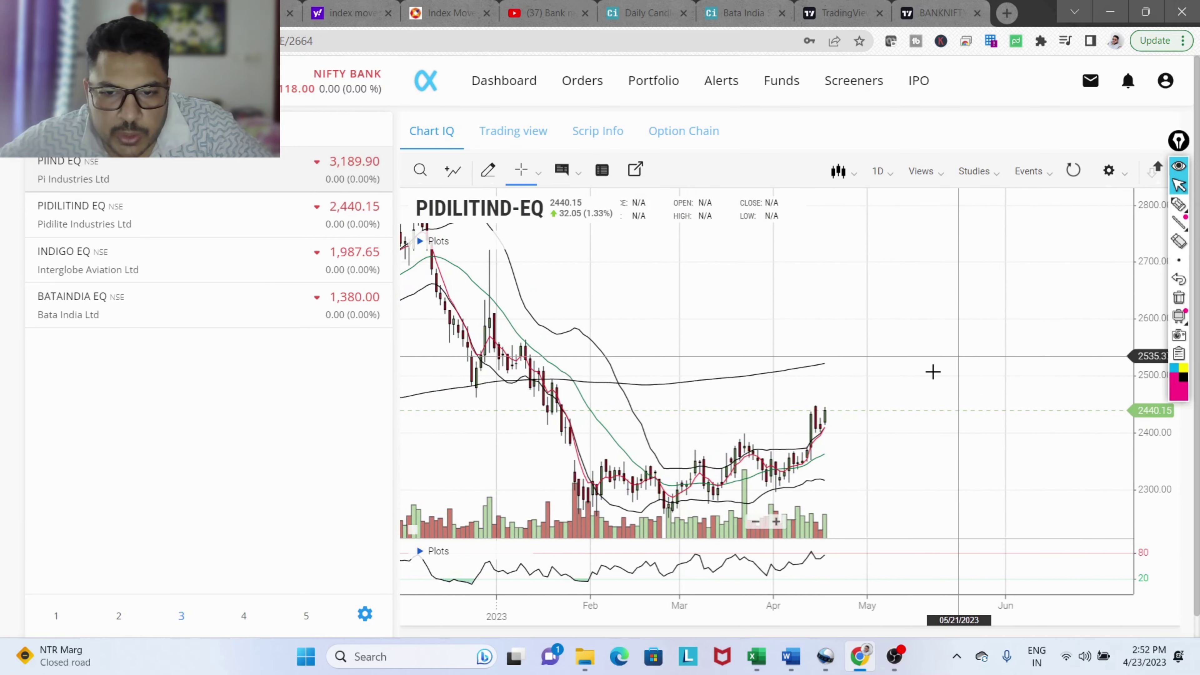
scroll(913, 378, up, 3)
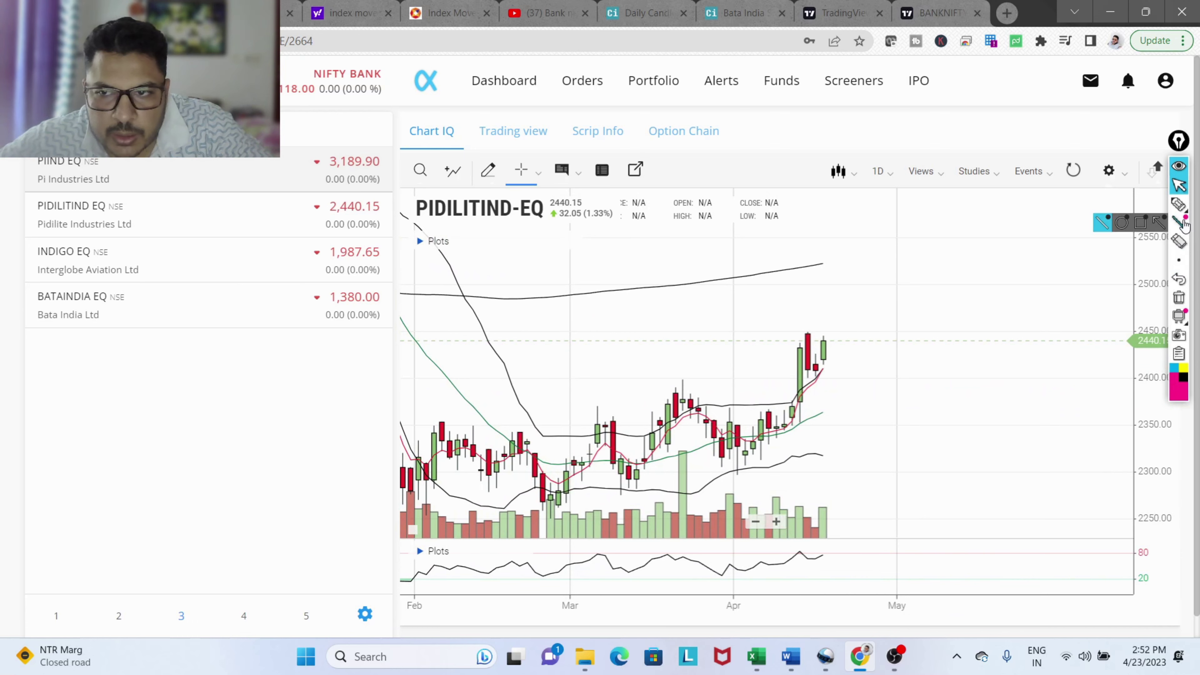
Sketch an arrow from PIDILITIND's last candle to the long moving average, a horizontal target line there, and small rejection and breakout arrows.
click(1178, 204)
drag(831, 355, 844, 333)
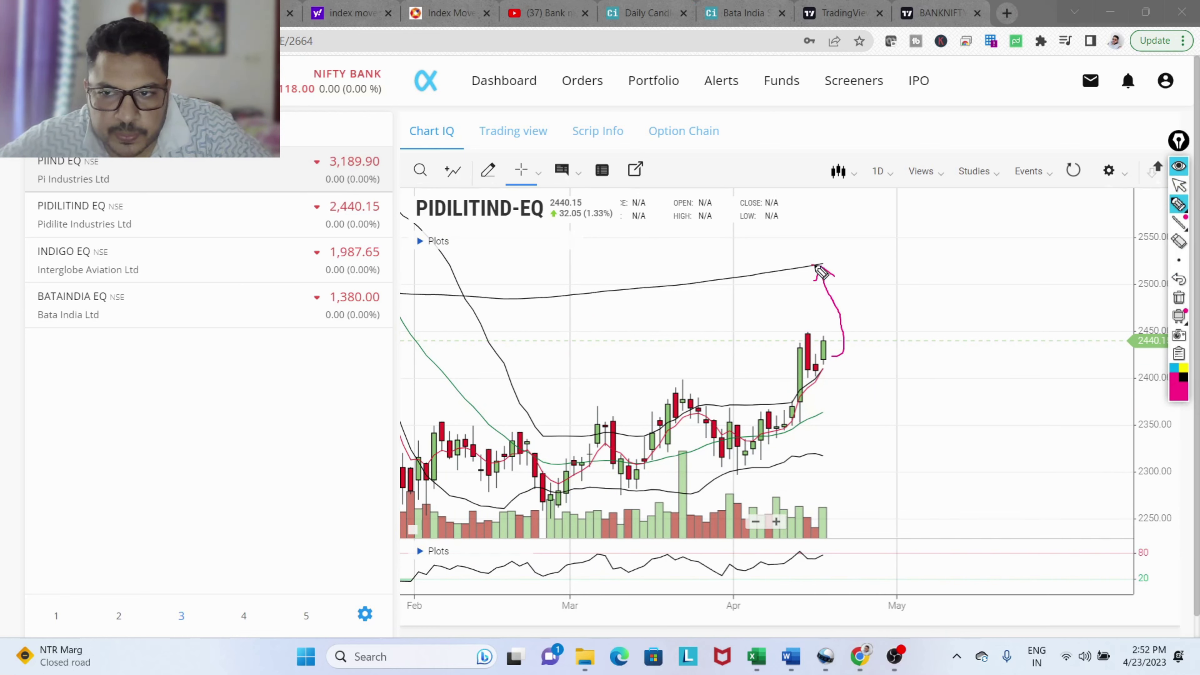
drag(814, 265, 973, 264)
mouse_move(856, 262)
mouse_down()
mouse_move(856, 280)
mouse_move(920, 271)
mouse_move(944, 245)
mouse_up()
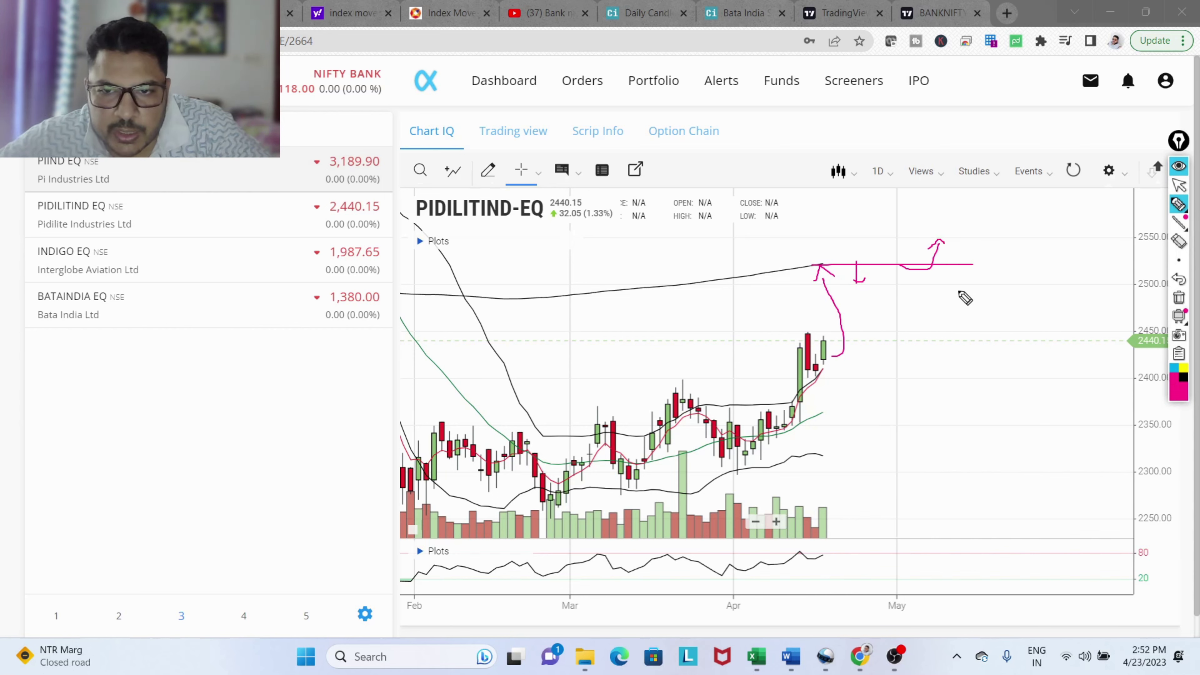
Sketch a sideways arrow beside PIDILITIND's recent candles, a support line and a rising trendline under the lows, and clear all annotations.
drag(848, 376, 872, 381)
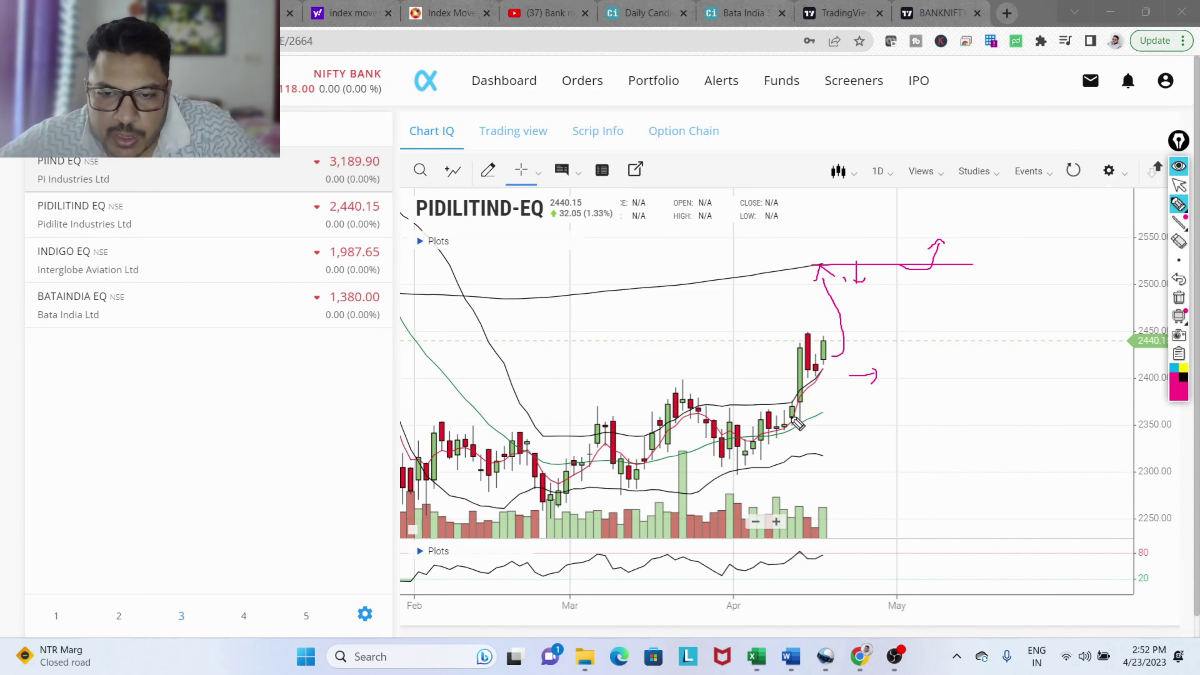
drag(712, 479, 976, 462)
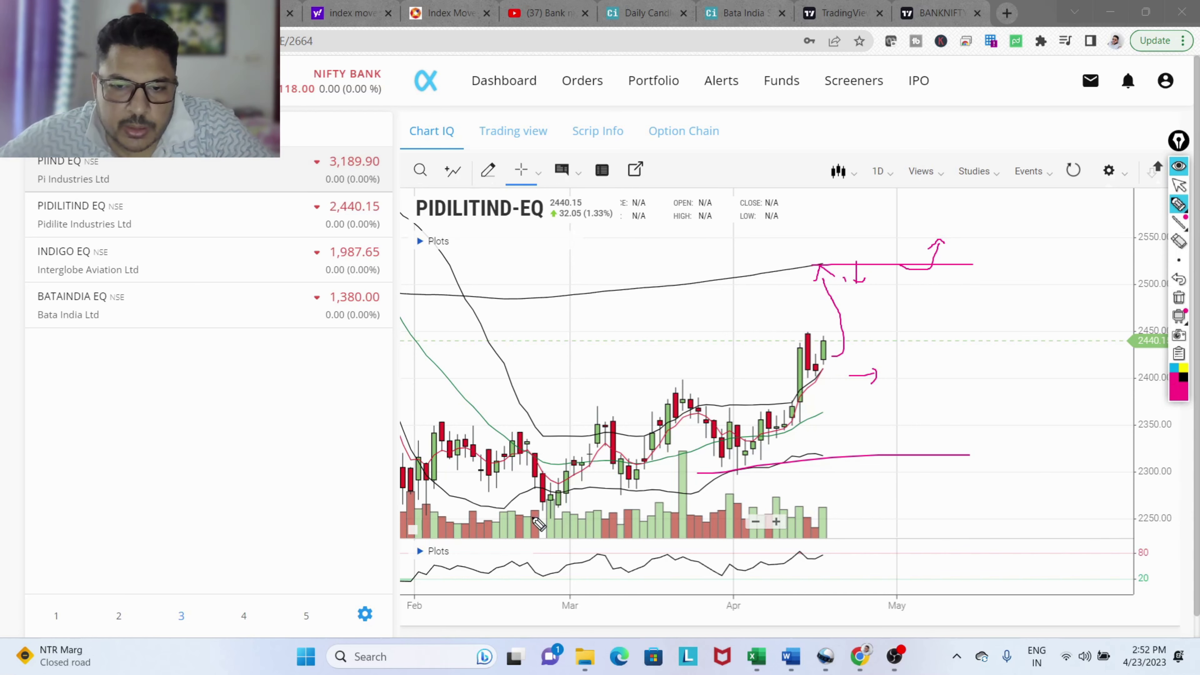
drag(537, 522, 972, 418)
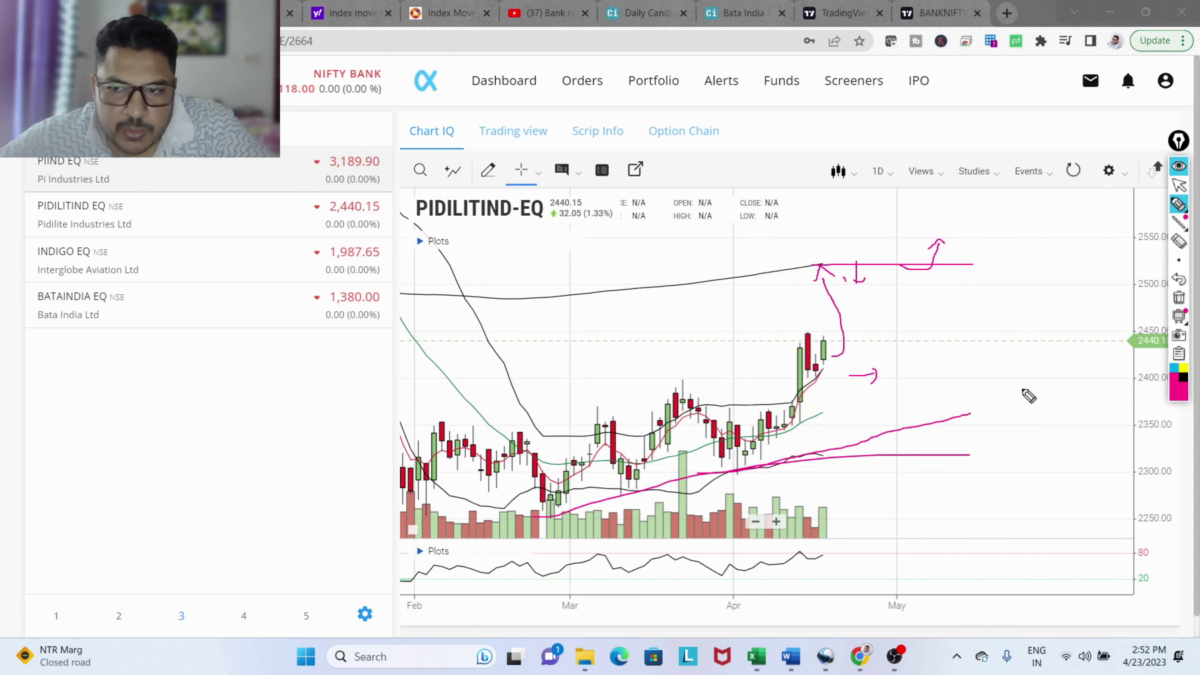
click(1178, 297)
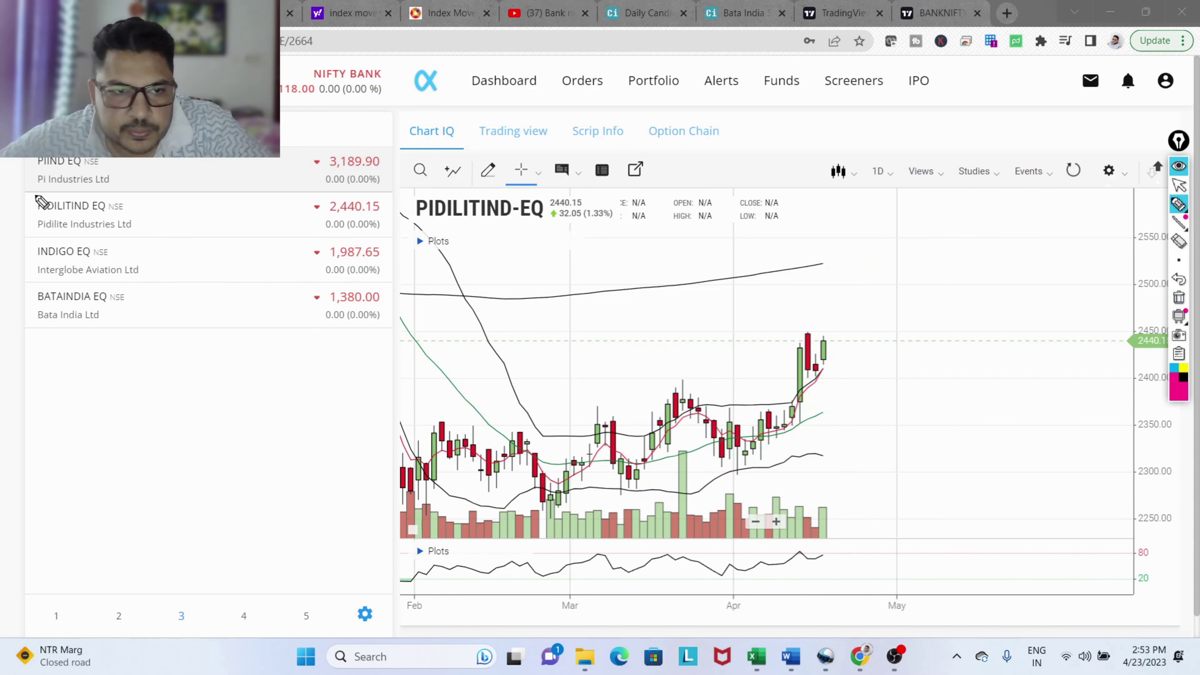
Load the PIIND EQ chart from the watchlist and frame its candles from December to April.
click(1179, 185)
mouse_move(116, 172)
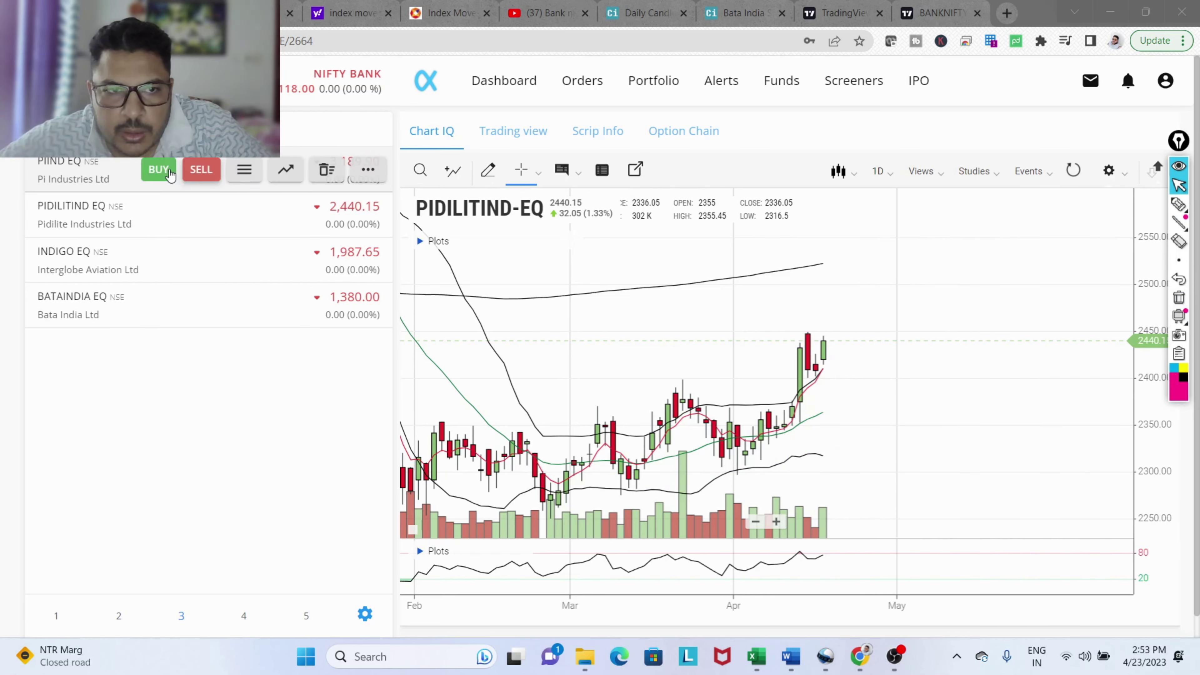
click(285, 169)
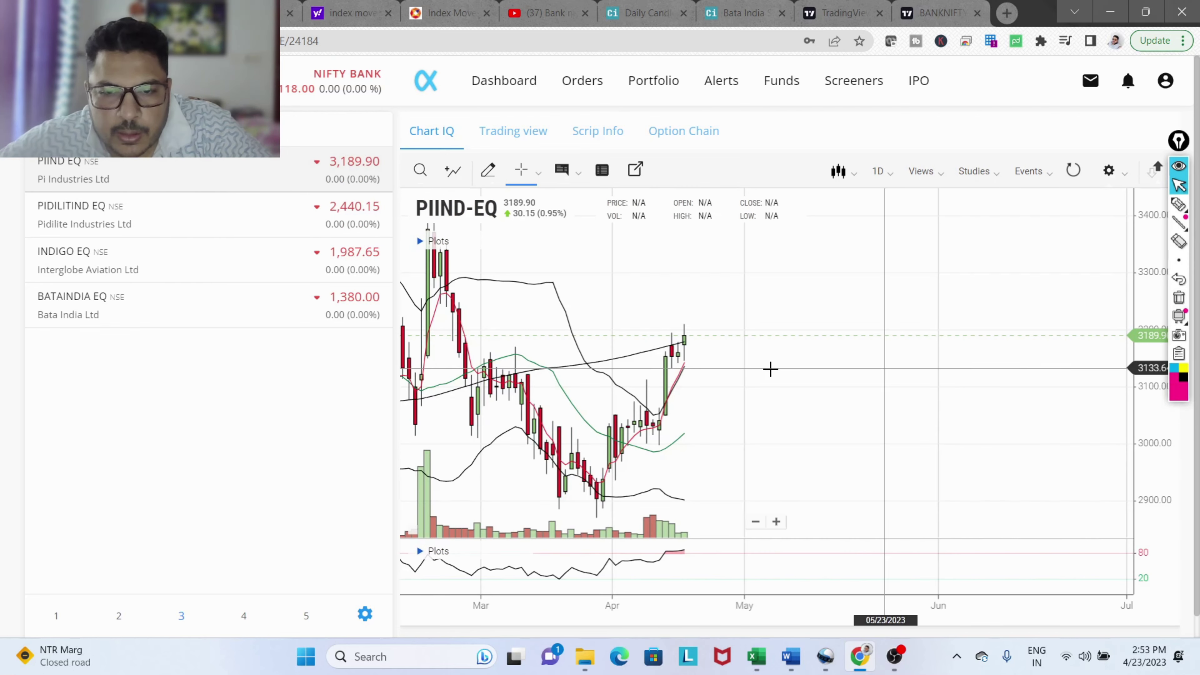
drag(770, 369, 1060, 236)
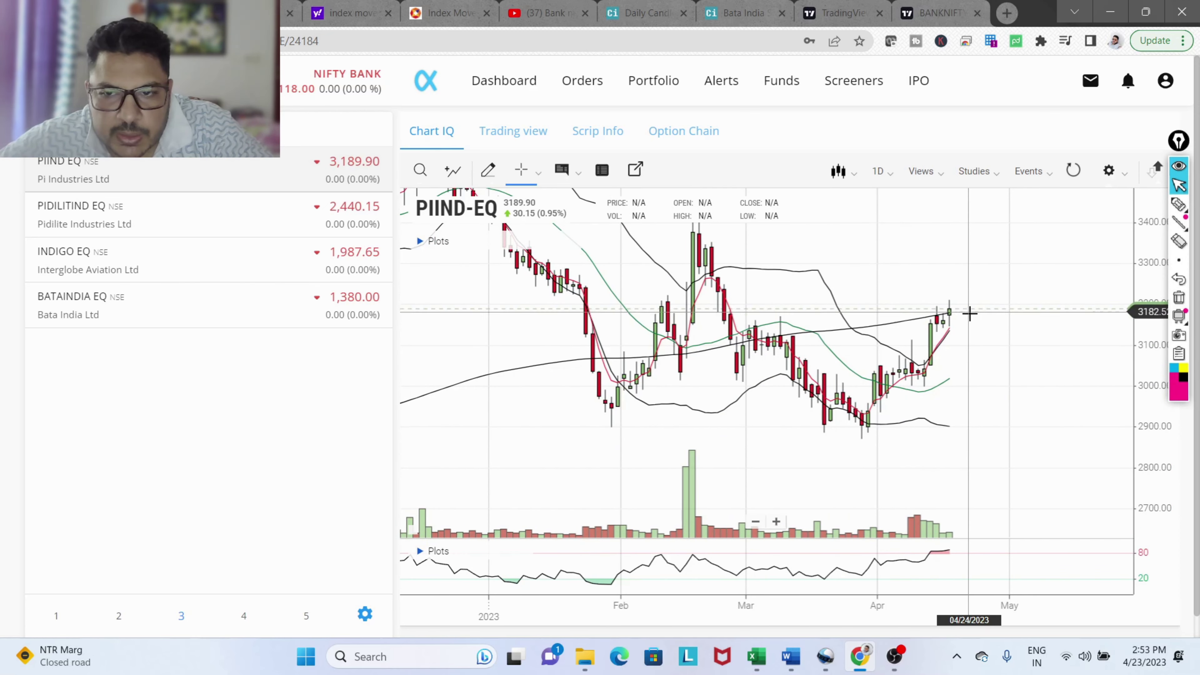
scroll(986, 313, up, 3)
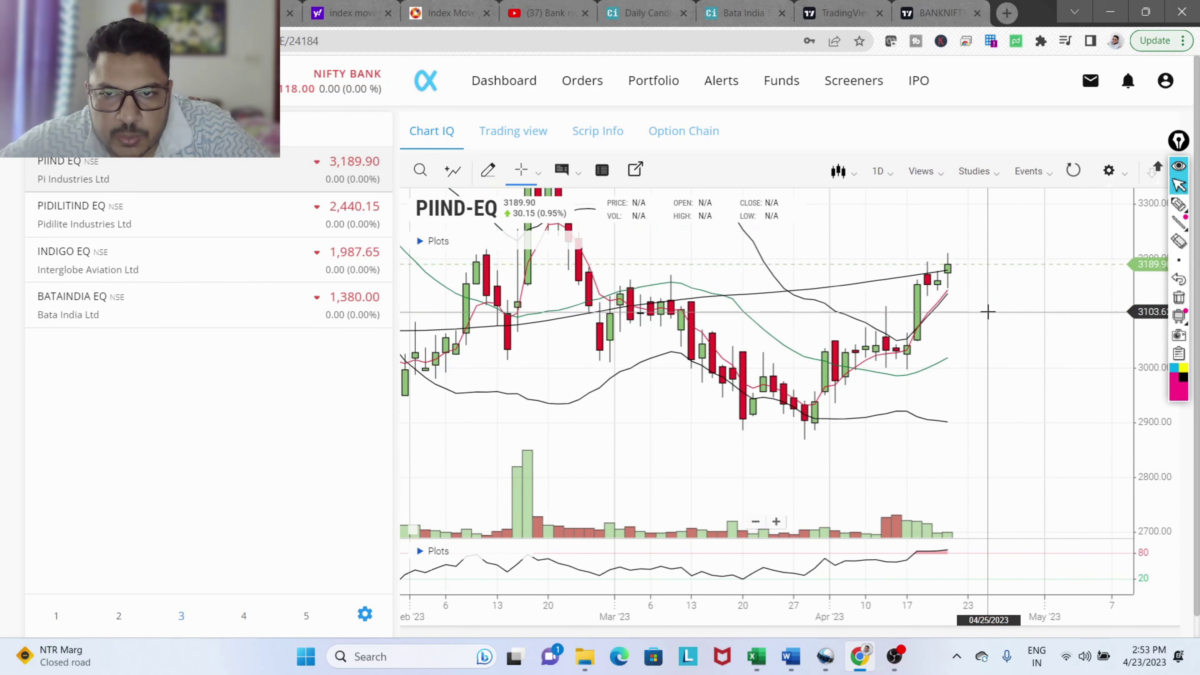
scroll(980, 315, down, 3)
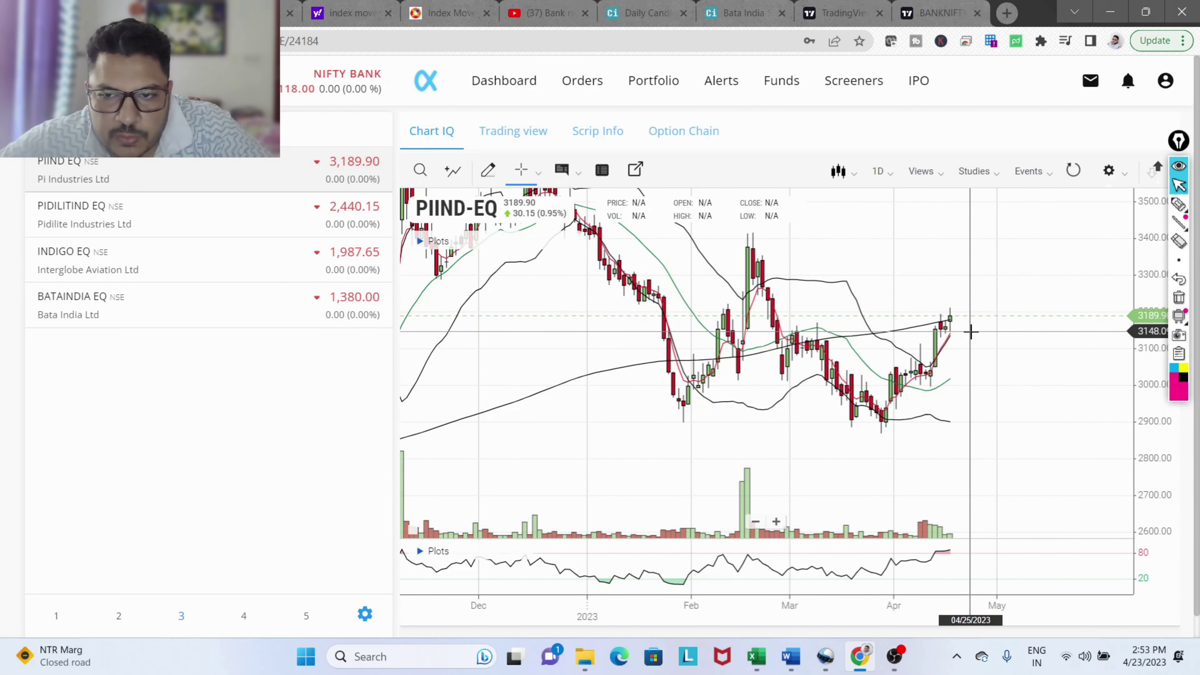
Mark levels below and above PIIND's latest candles, sketch a breakout candle, and draw two resistance lines from the February high.
click(1179, 204)
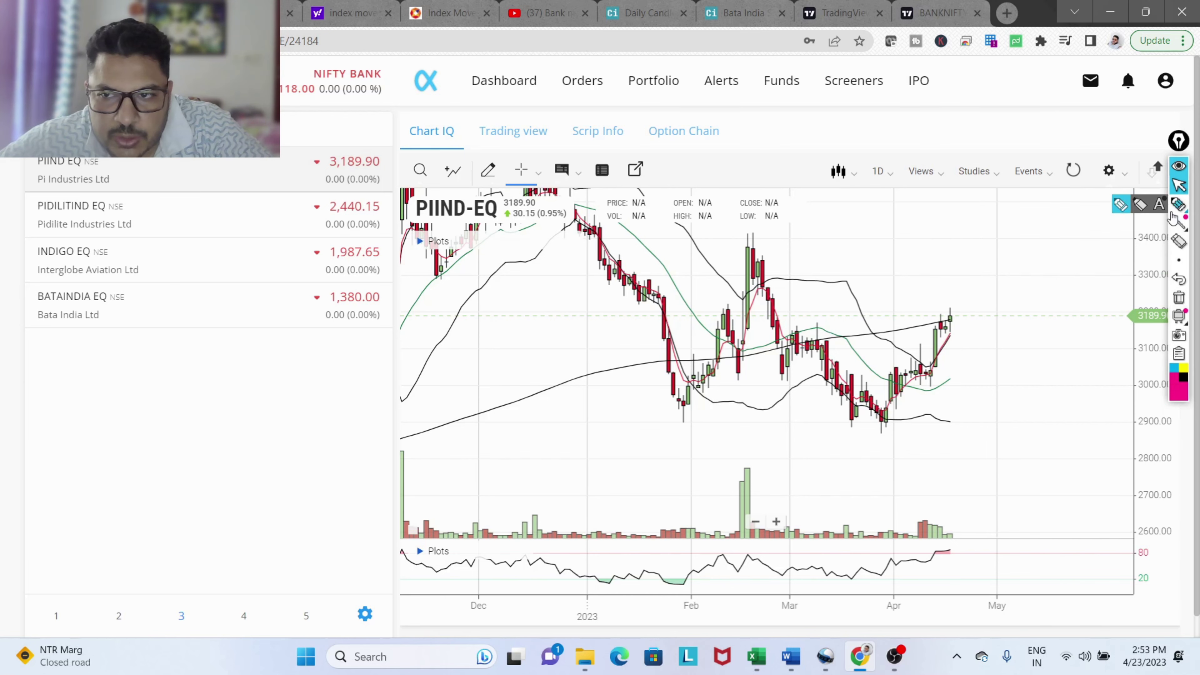
mouse_move(932, 336)
mouse_down()
mouse_move(996, 336)
mouse_move(985, 336)
mouse_up()
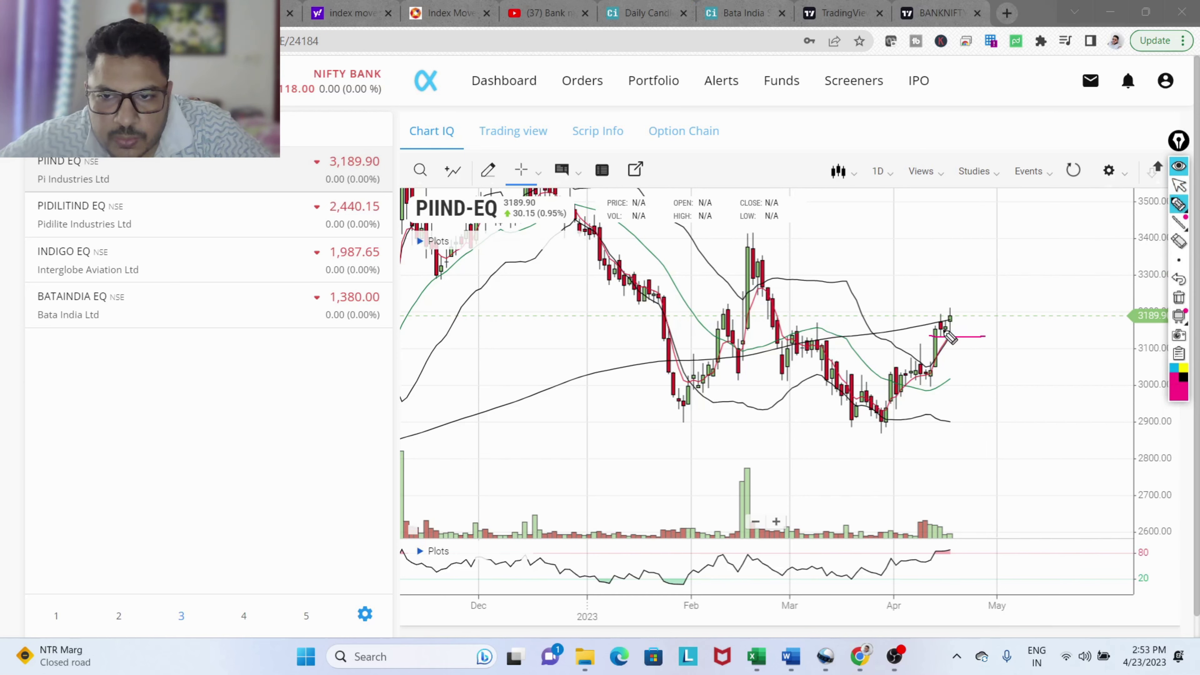
mouse_move(913, 312)
mouse_down()
mouse_move(1000, 307)
mouse_move(971, 328)
mouse_up()
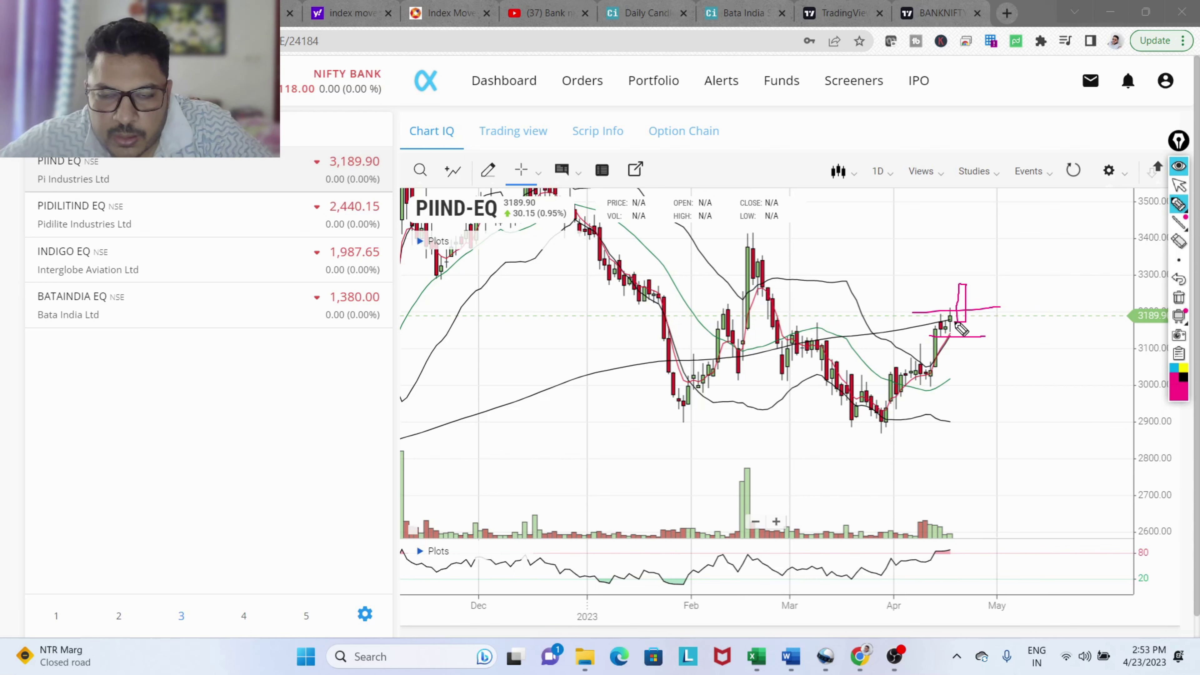
drag(708, 234, 963, 250)
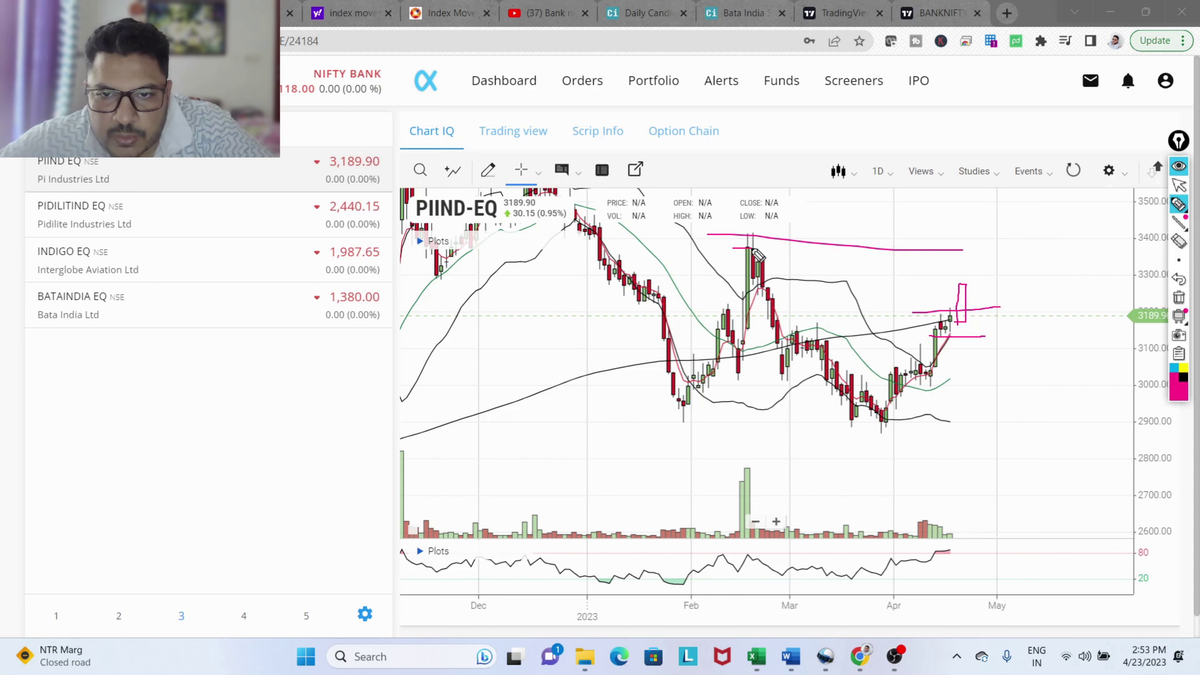
drag(754, 249, 1035, 255)
Clear all annotations from the PIIND chart and frame its candles from October to April with blank space after them.
click(1176, 208)
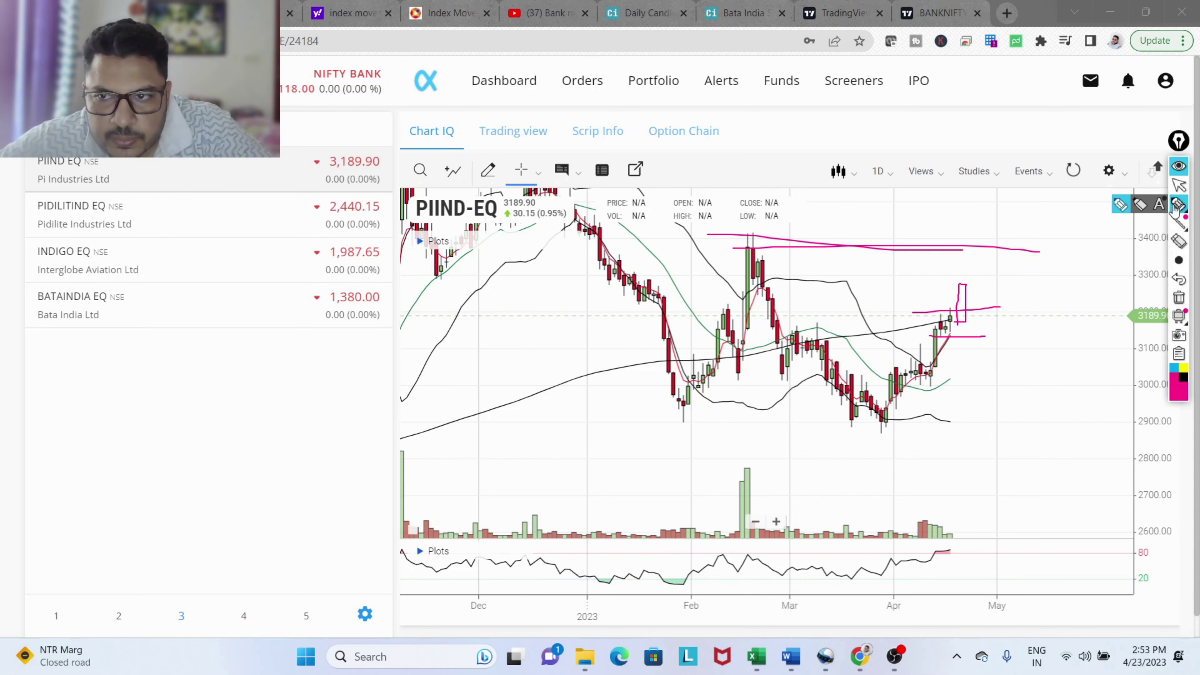
click(1178, 260)
click(1087, 261)
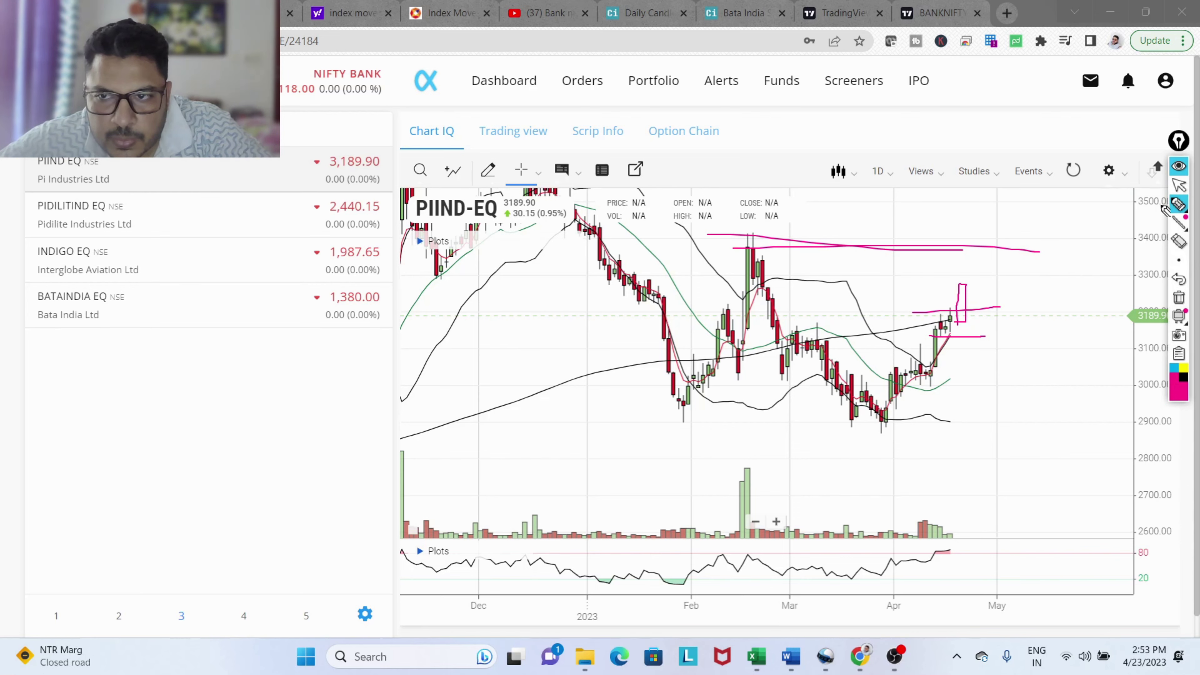
scroll(1087, 259, down, 5)
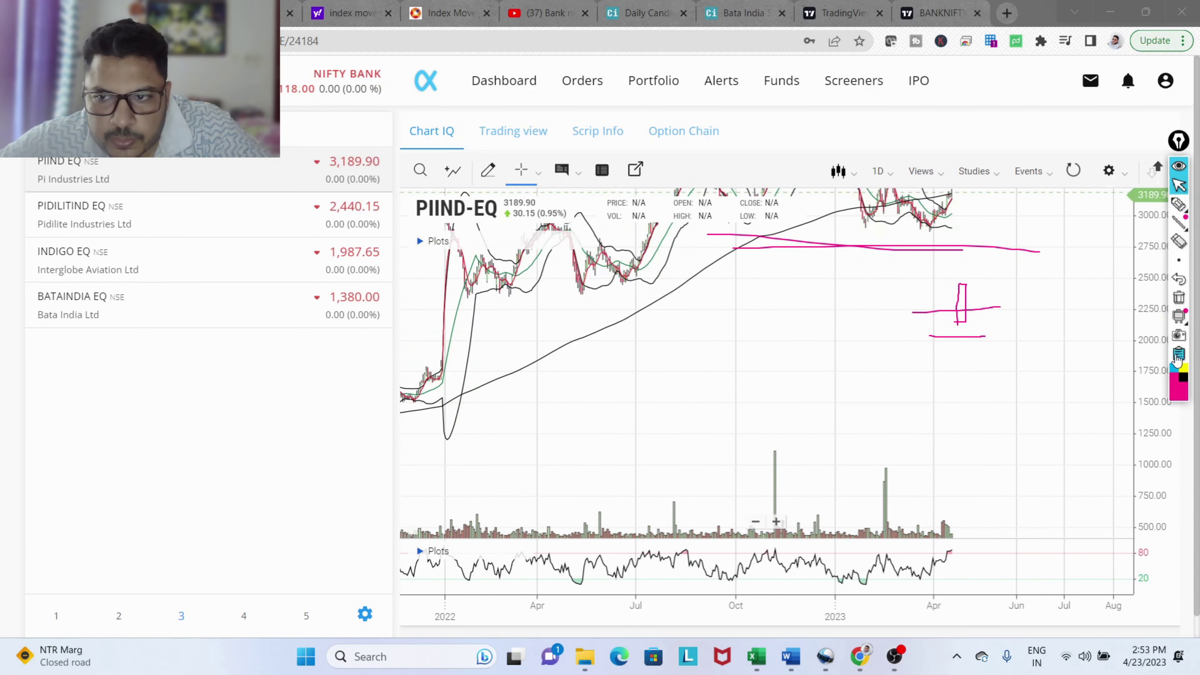
click(1178, 298)
scroll(1015, 402, up, 5)
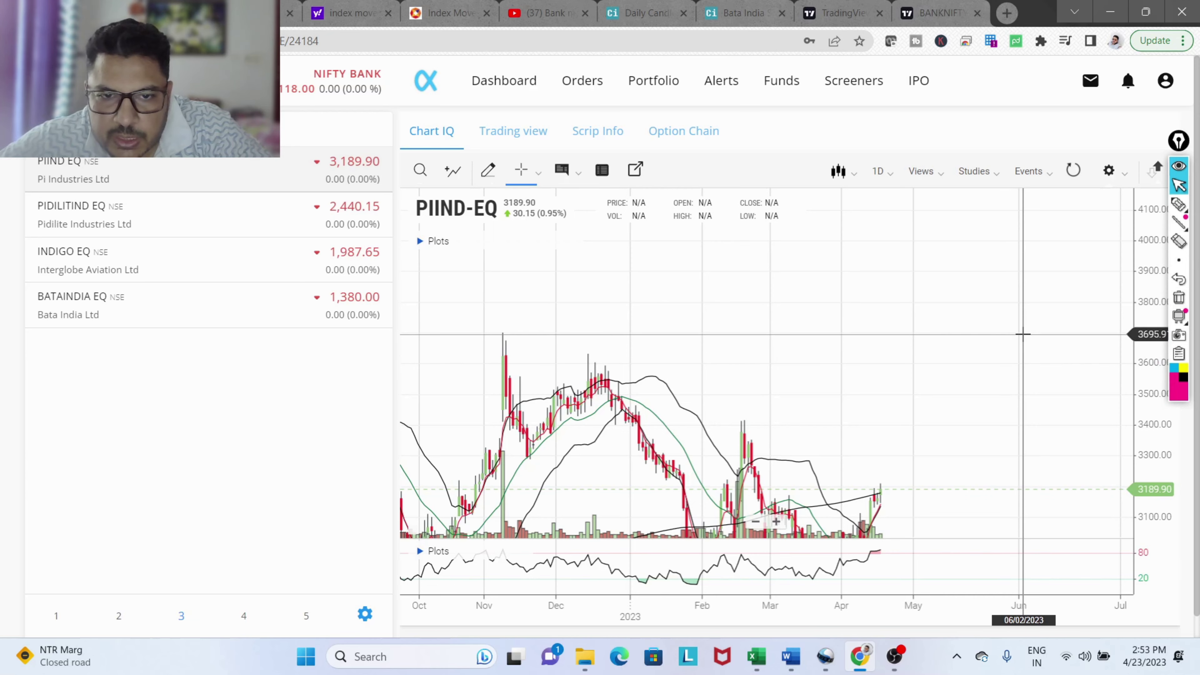
scroll(1020, 332, down, 3)
scroll(915, 450, up, 2)
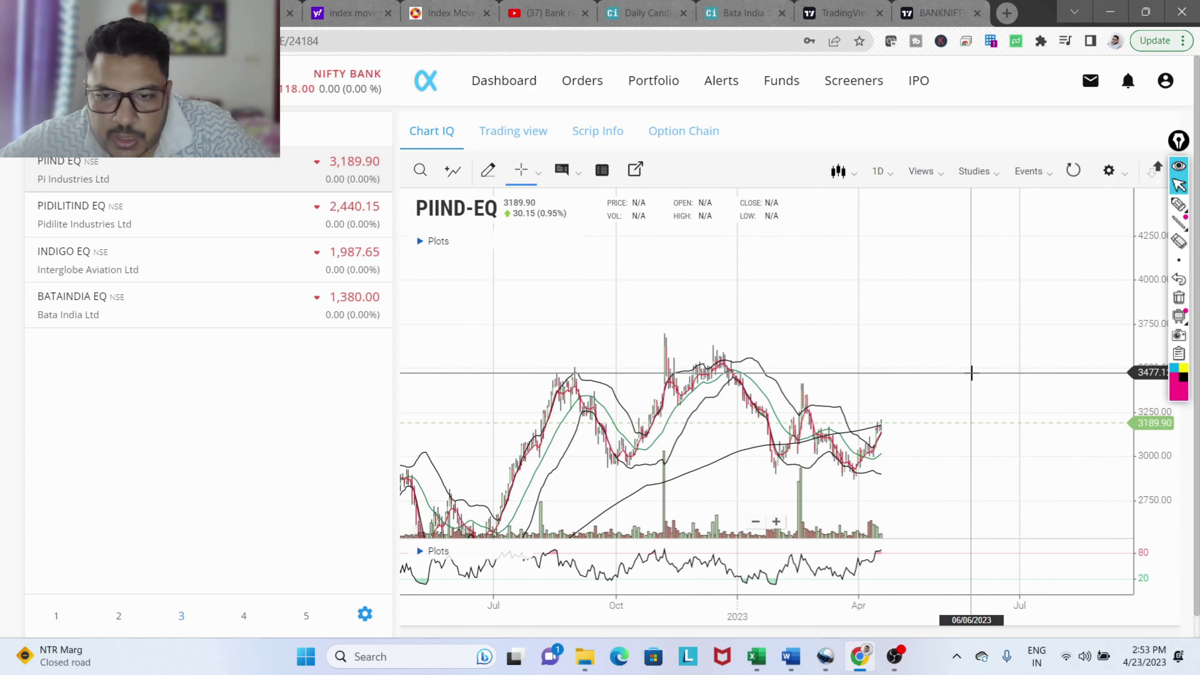
scroll(971, 373, up, 1)
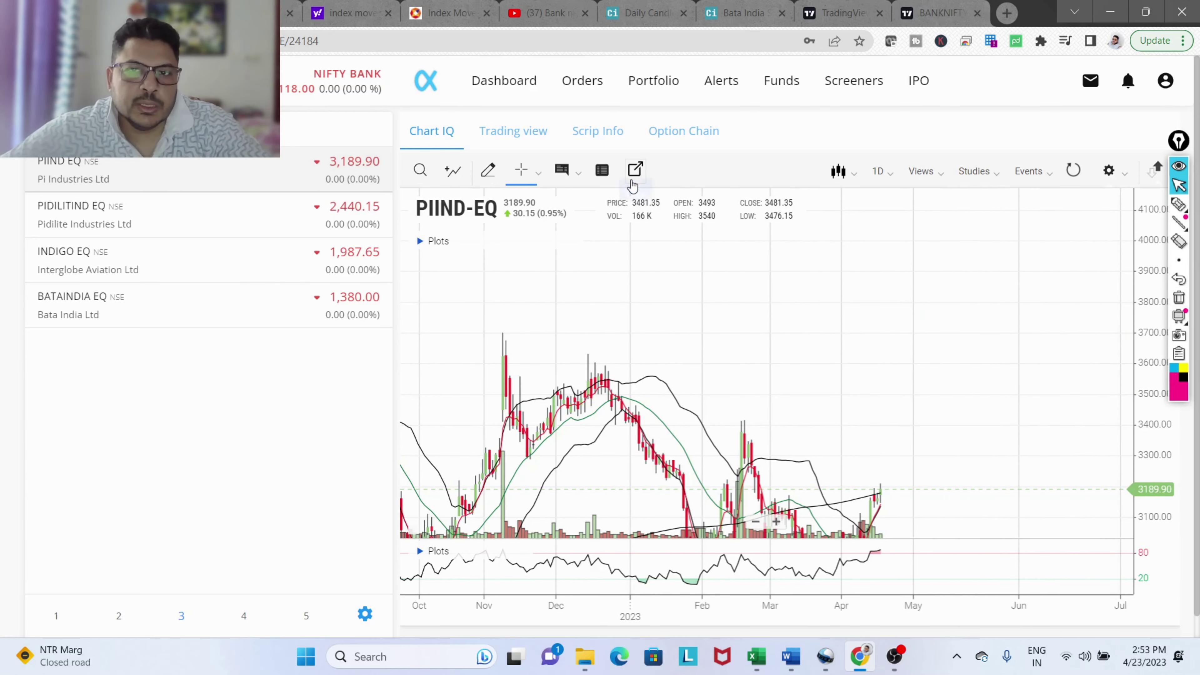
Circle the four watchlist stocks PIIND, PIDILITIND, INDIGO and BATAINDIA with the freehand pen, and clear the circle.
click(1179, 204)
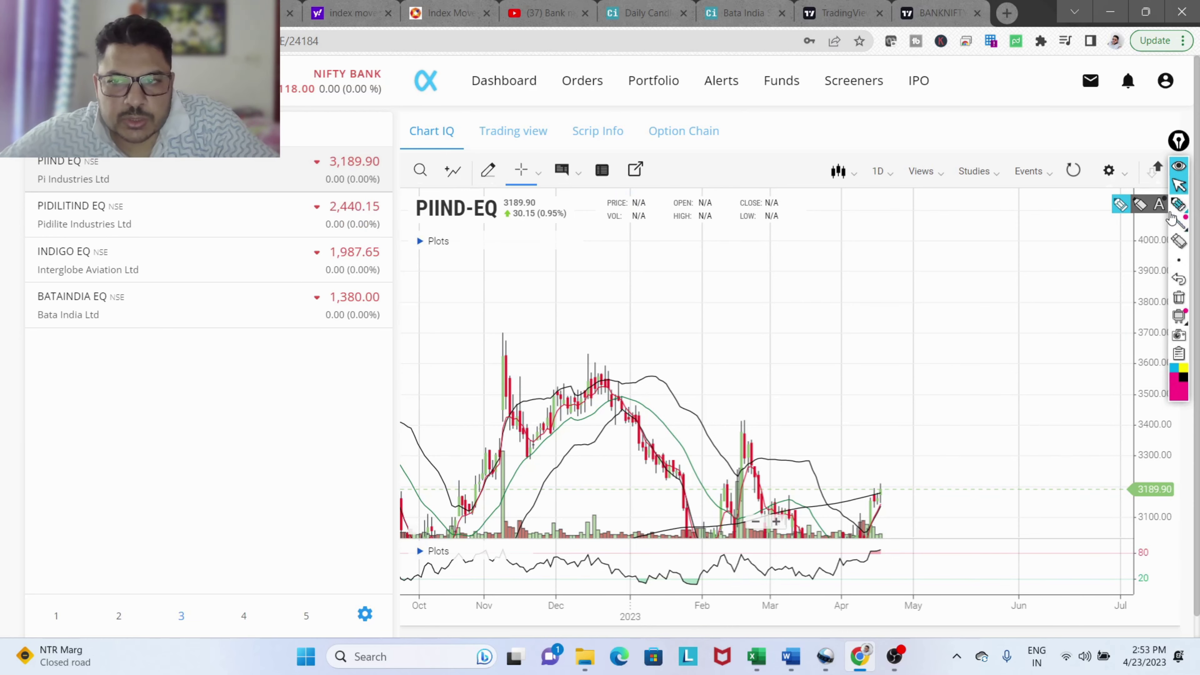
mouse_move(135, 350)
mouse_down()
mouse_move(253, 363)
mouse_move(282, 145)
mouse_up()
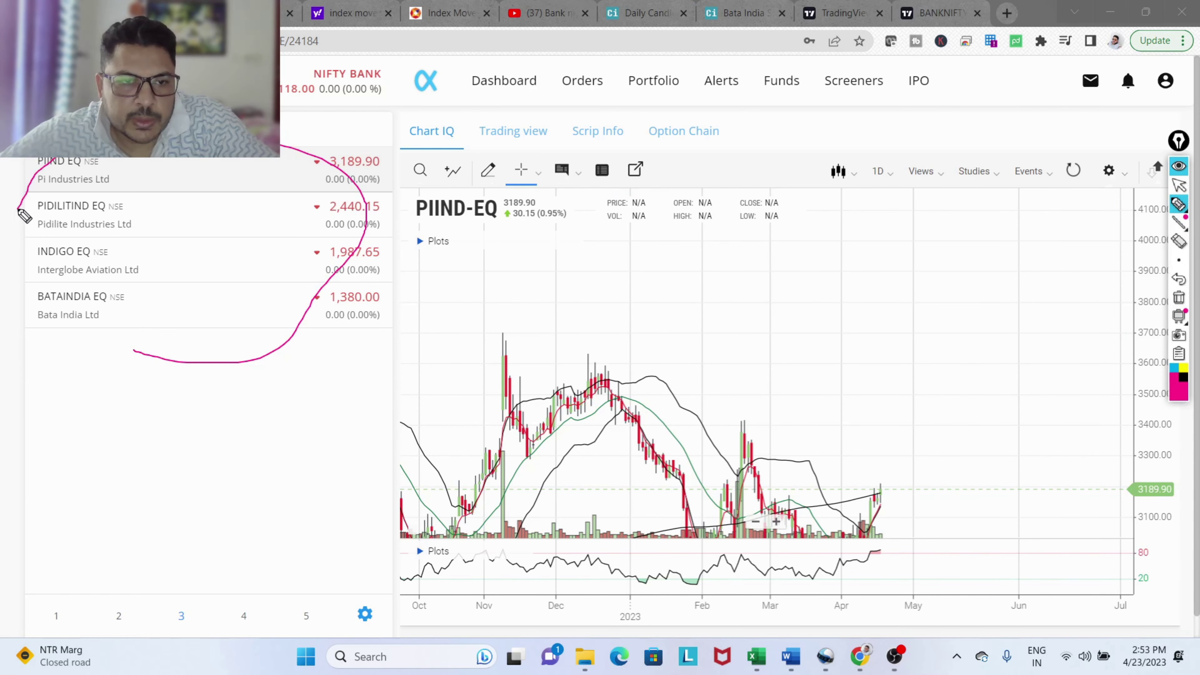
drag(23, 215, 119, 360)
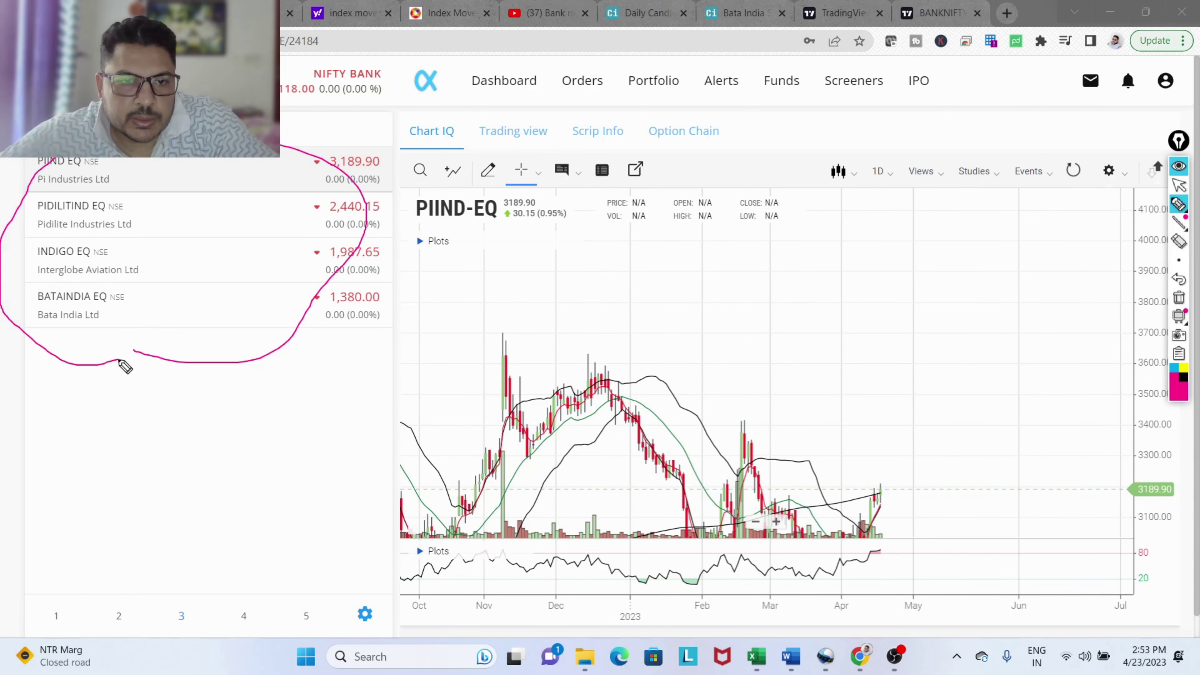
click(1180, 305)
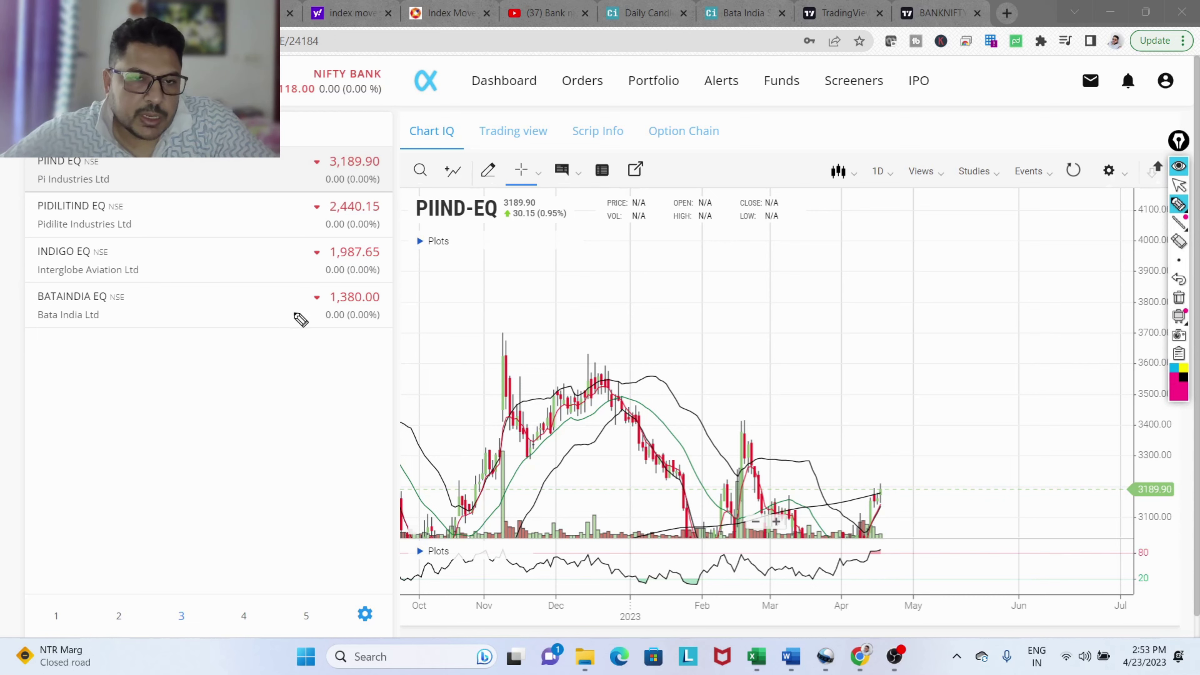
Sketch a rising arrow in the blank area below the watchlist, replace it with a falling arrow, and clear the annotations.
mouse_move(208, 487)
mouse_down()
mouse_move(301, 411)
mouse_move(292, 442)
mouse_up()
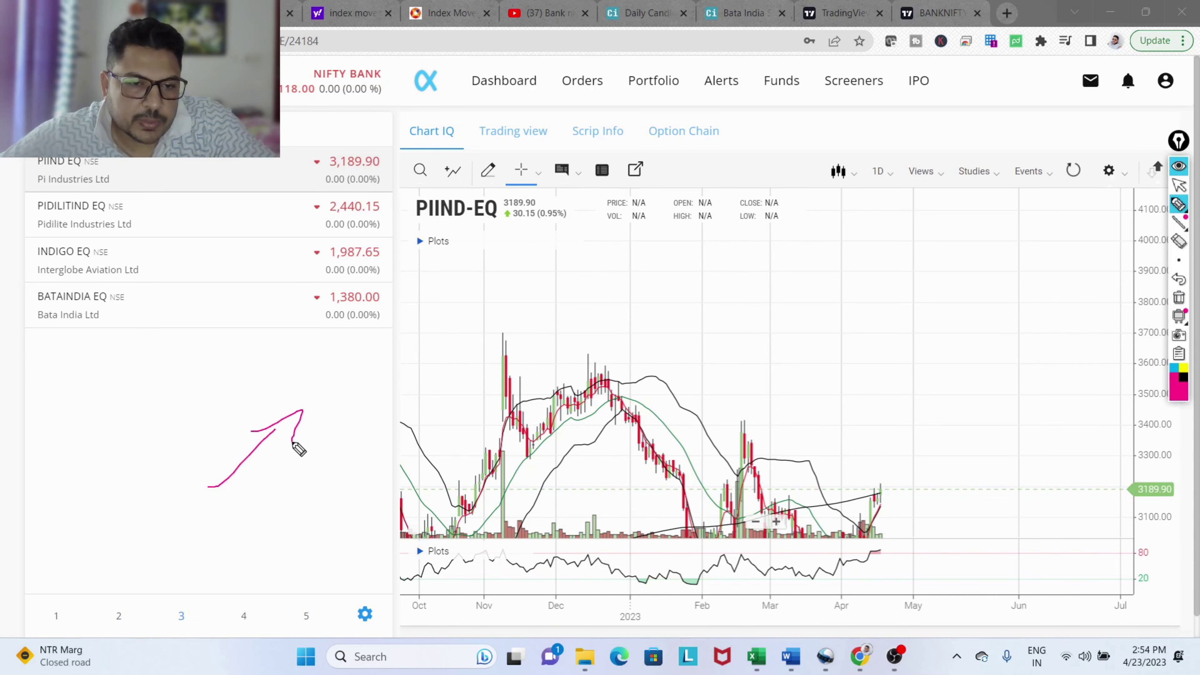
click(1179, 298)
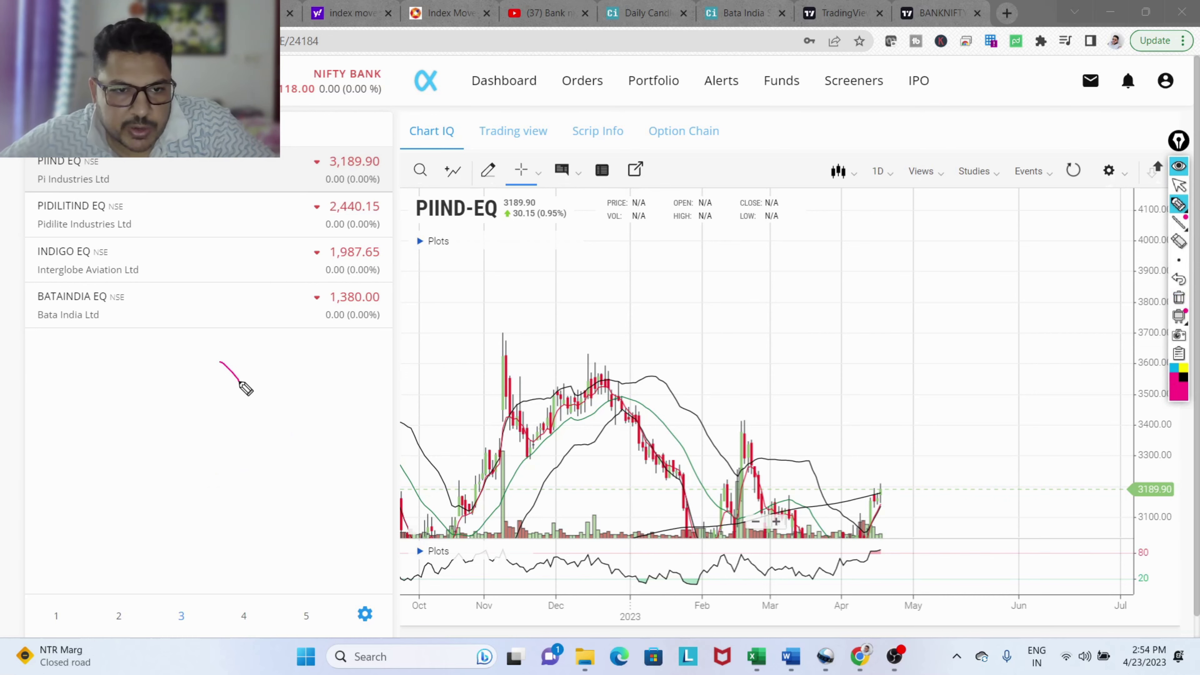
drag(245, 376, 229, 405)
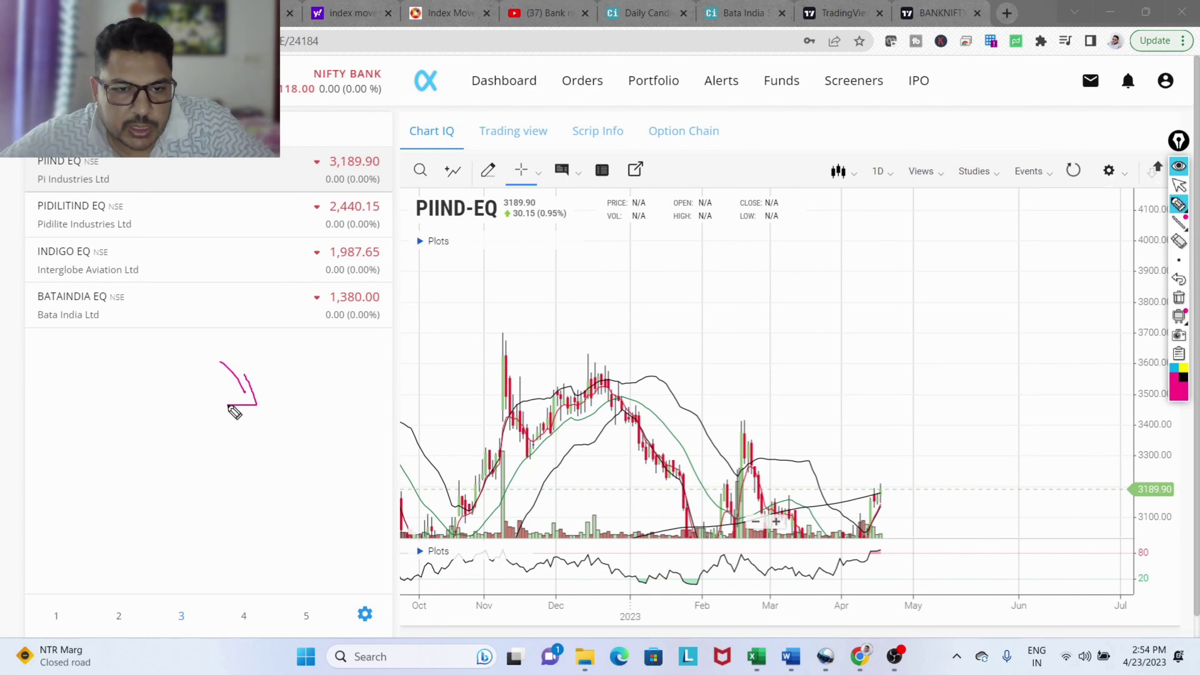
click(1179, 299)
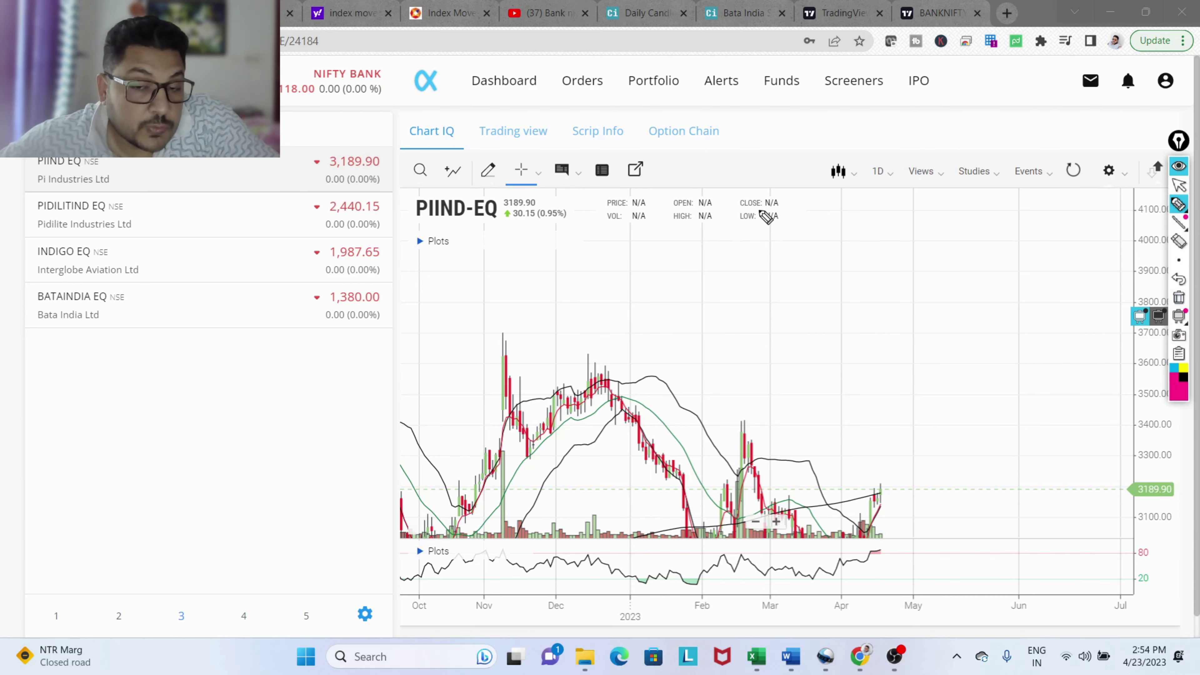